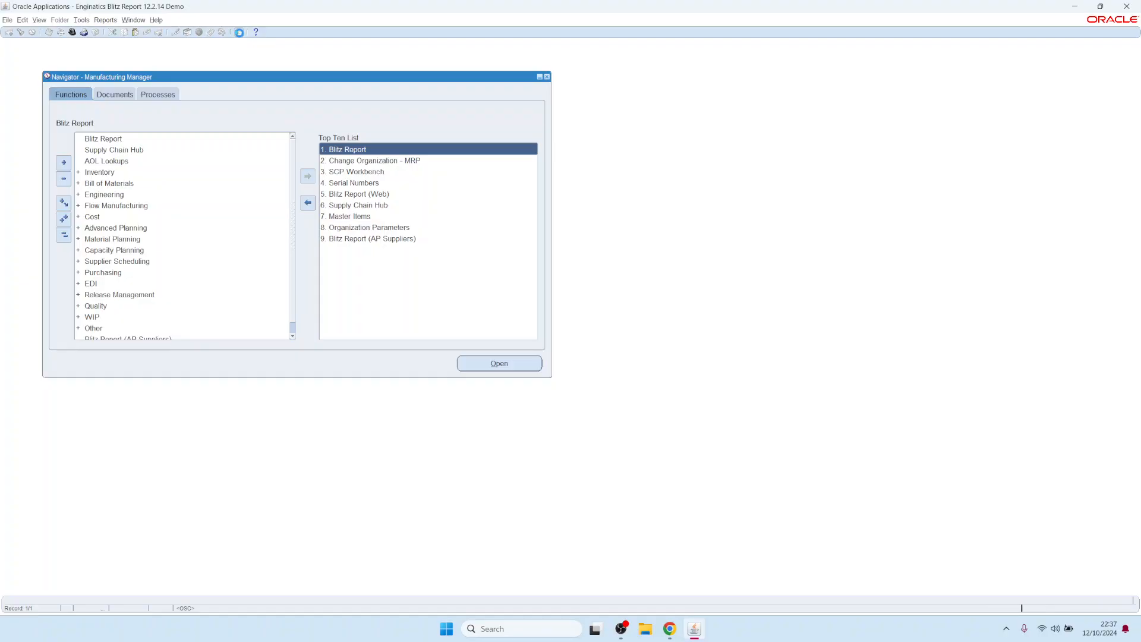
- Open the setup of the CE Bank Account Balances report and examine its description and SQL query
{"action": "left_click", "coordinate": [107, 60]}
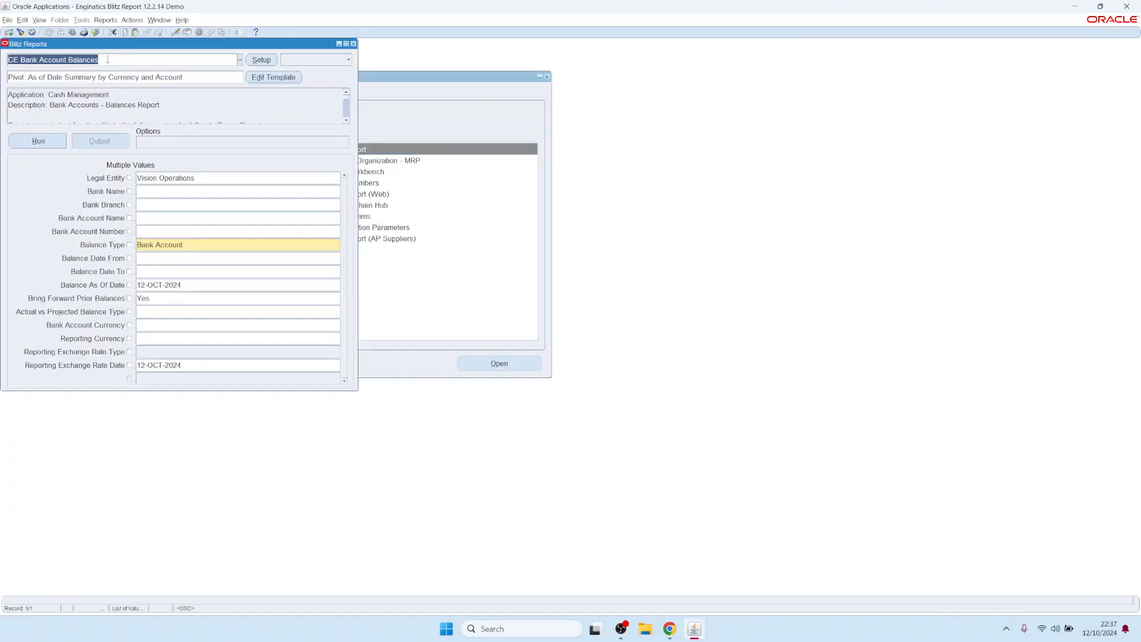
{"action": "left_click", "coordinate": [260, 60]}
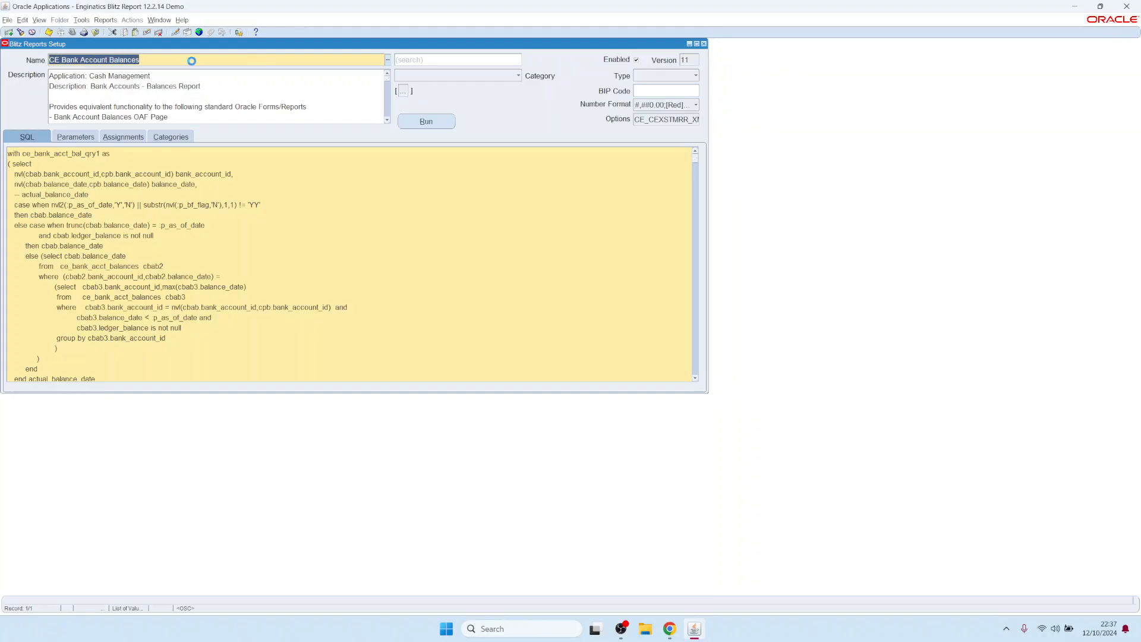
{"action": "left_click", "coordinate": [131, 86]}
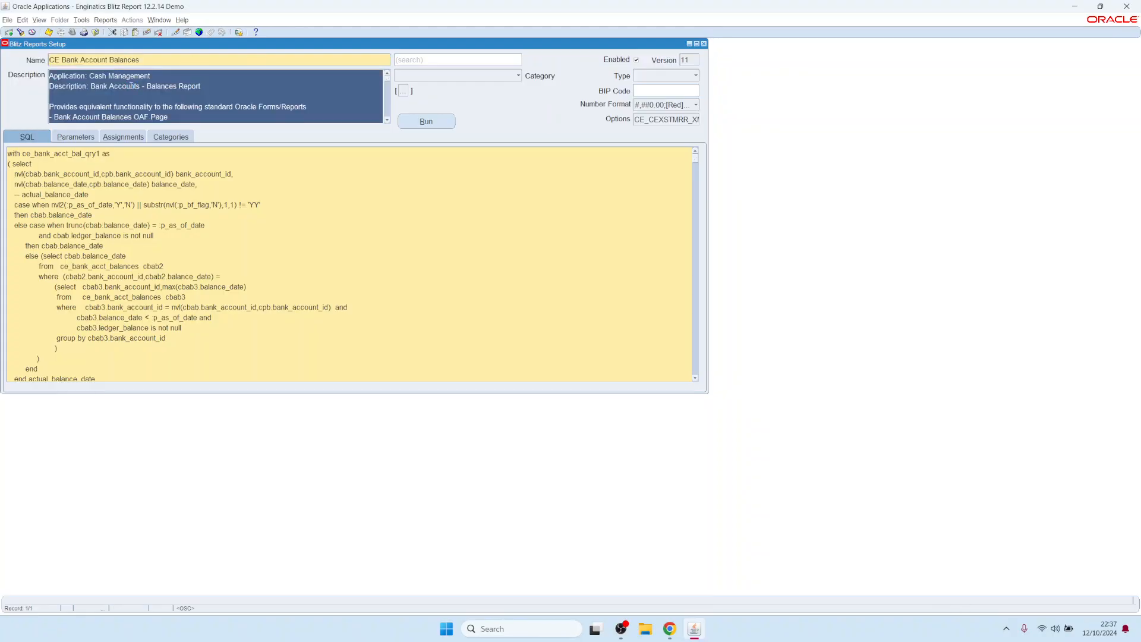
{"action": "left_click", "coordinate": [183, 221]}
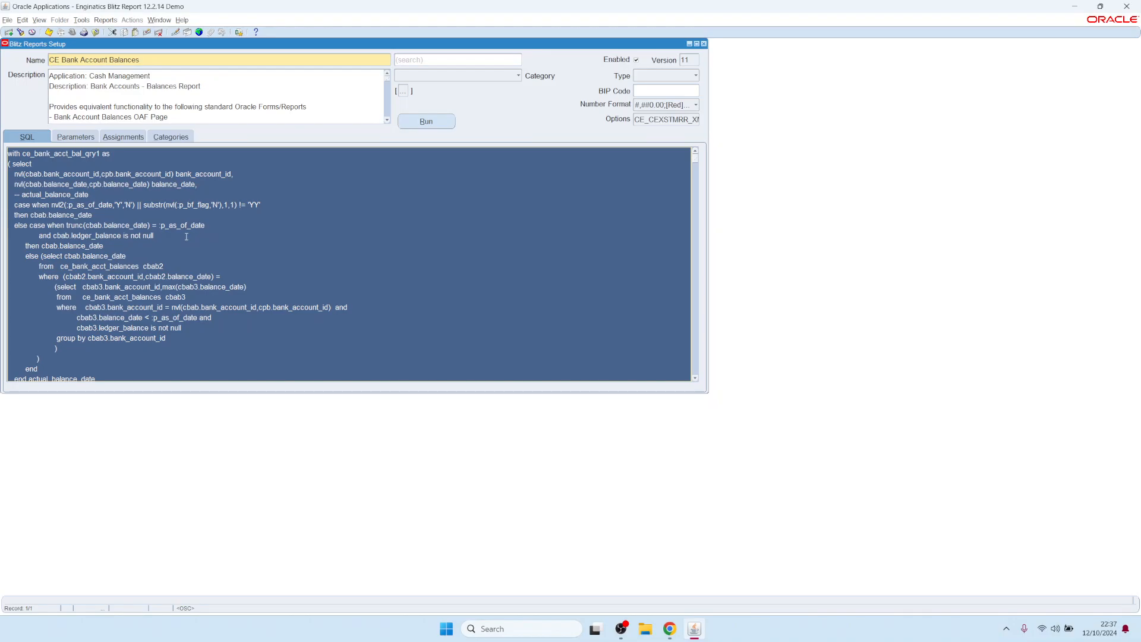
- Examine the CE Bank Account Balances parameters, checking the Legal Entity row's SQL text and LOV name
{"action": "left_click", "coordinate": [77, 137]}
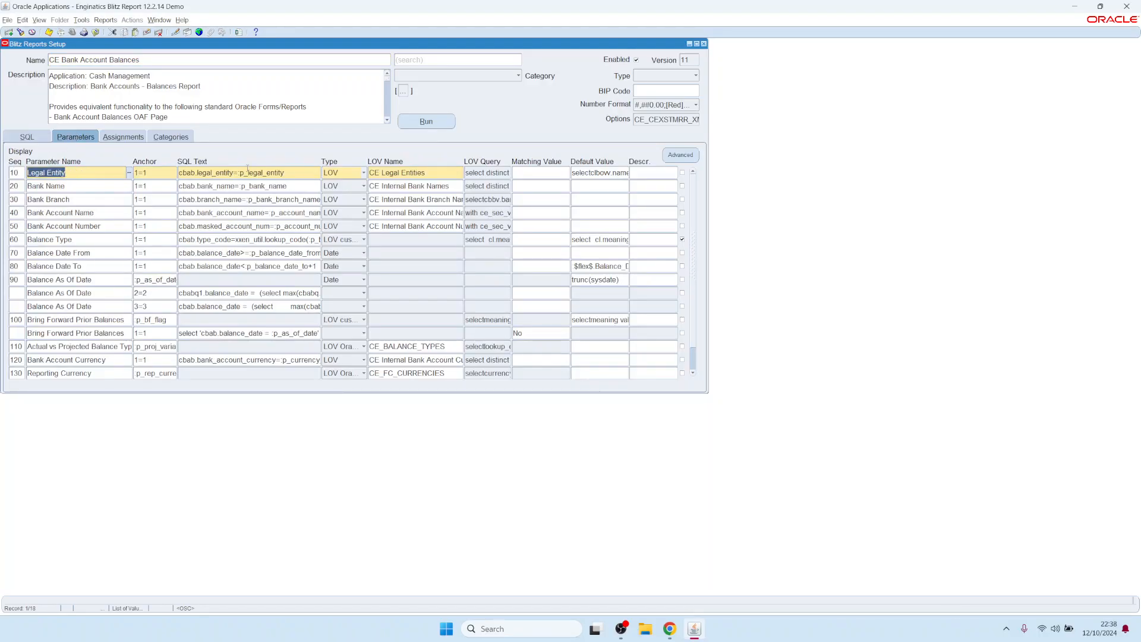
{"action": "left_click", "coordinate": [294, 171]}
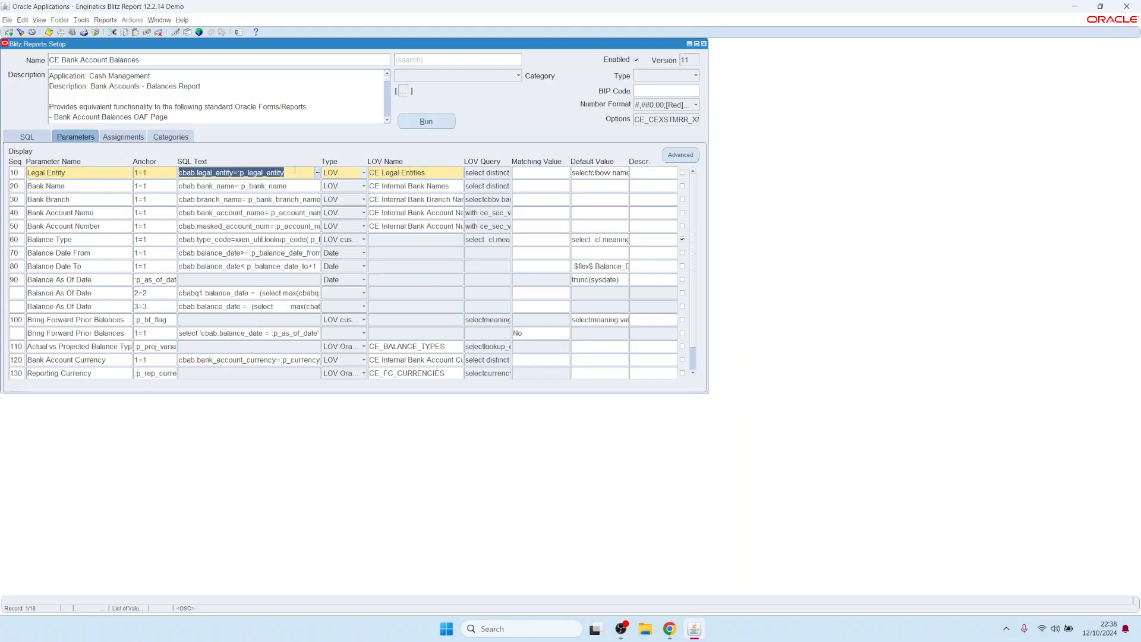
{"action": "left_click", "coordinate": [444, 172]}
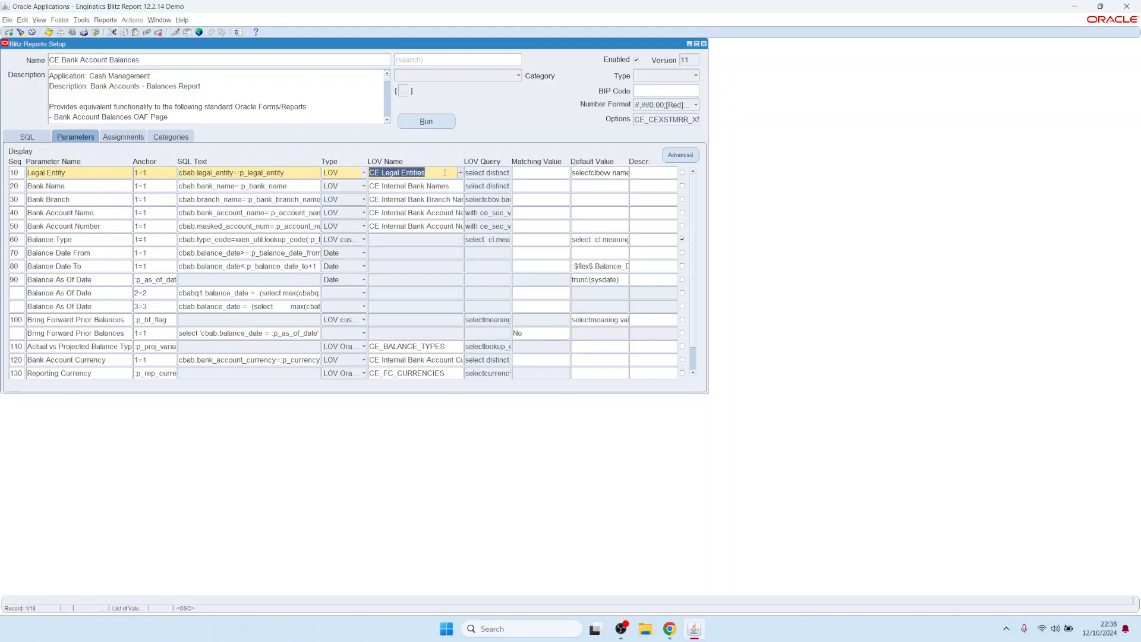
- Review the report's assignments, checking the application-level value and the first form-level entry with its description
{"action": "left_click", "coordinate": [123, 137]}
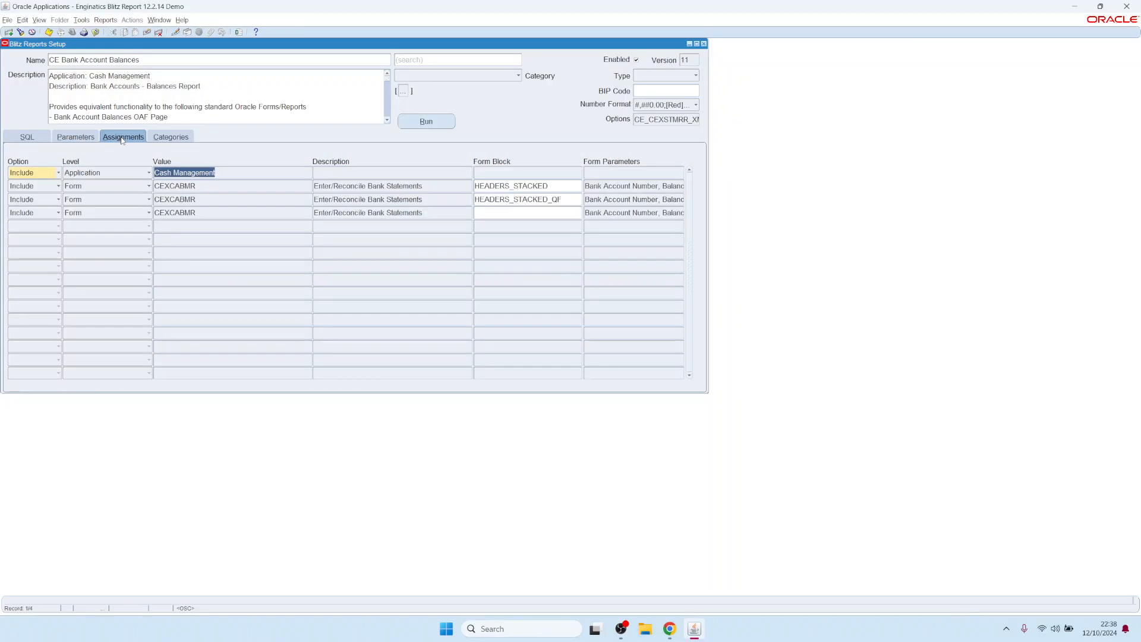
{"action": "left_click_drag", "start_coordinate": [234, 174], "coordinate": [152, 173]}
{"action": "double_click", "coordinate": [205, 186]}
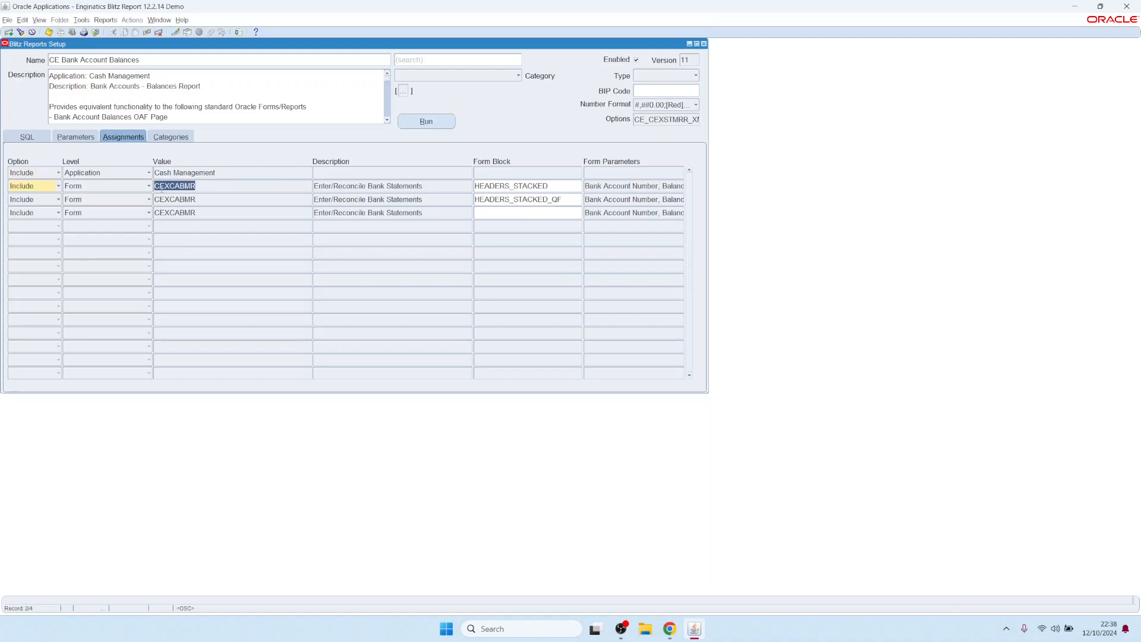
{"action": "triple_click", "coordinate": [334, 187]}
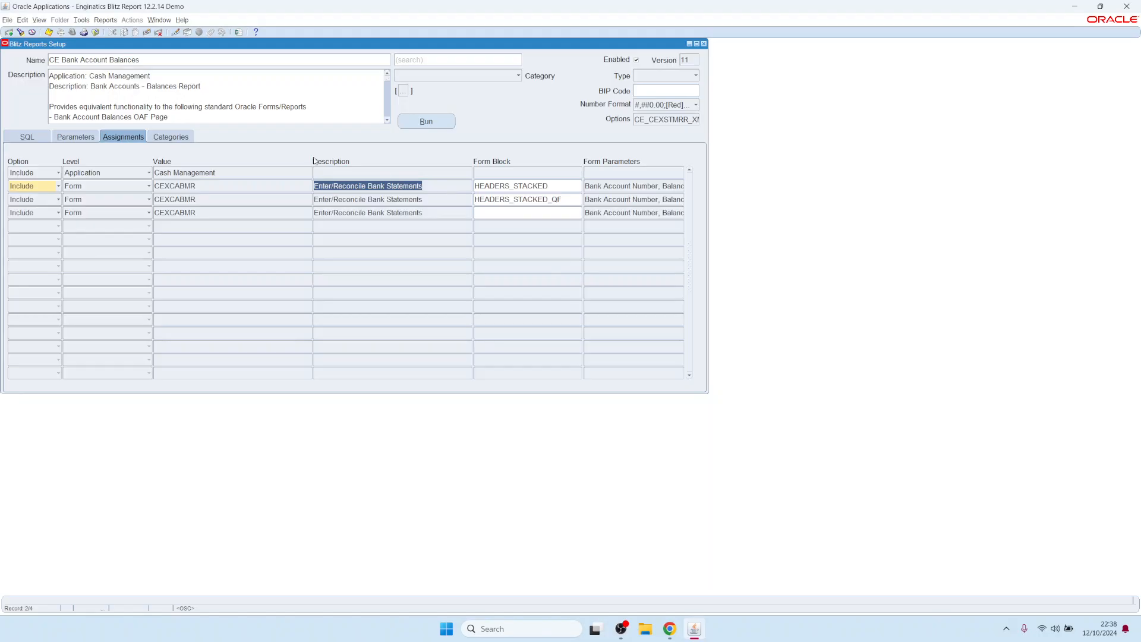
- Review the categories assigned to the CE Bank Account Balances report
{"action": "left_click", "coordinate": [171, 137]}
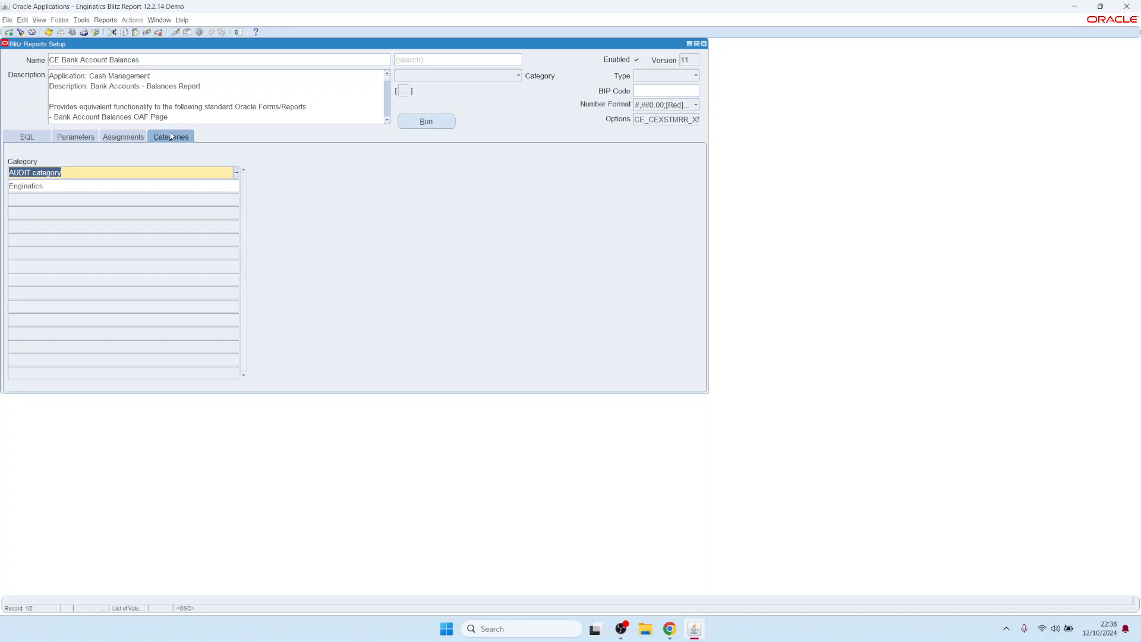
{"action": "left_click", "coordinate": [98, 61]}
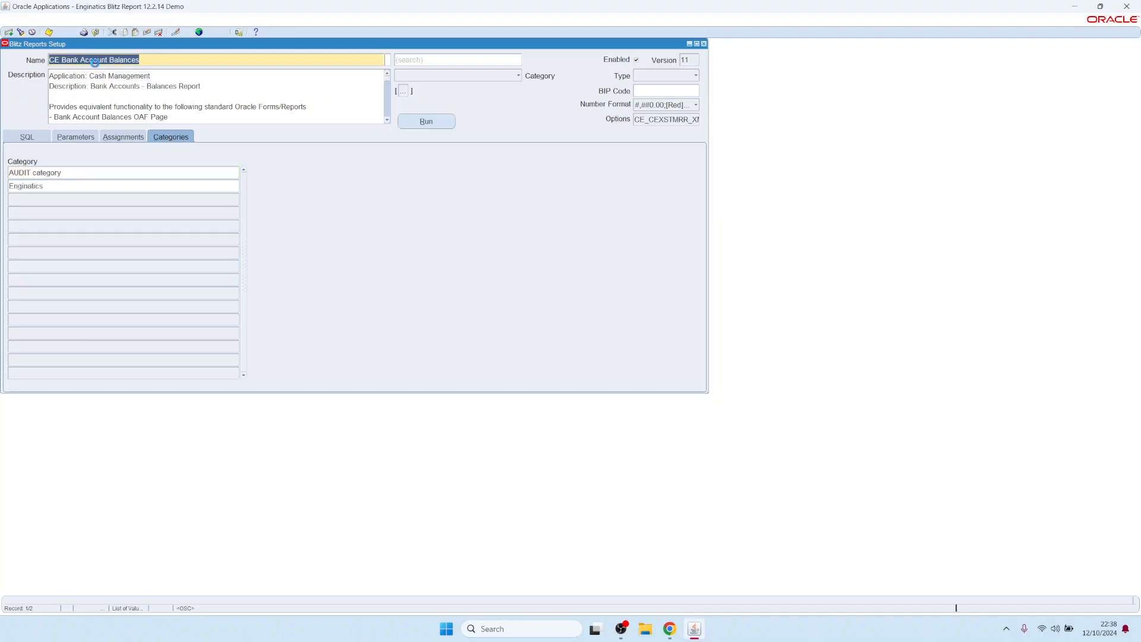
{"action": "left_click", "coordinate": [54, 189]}
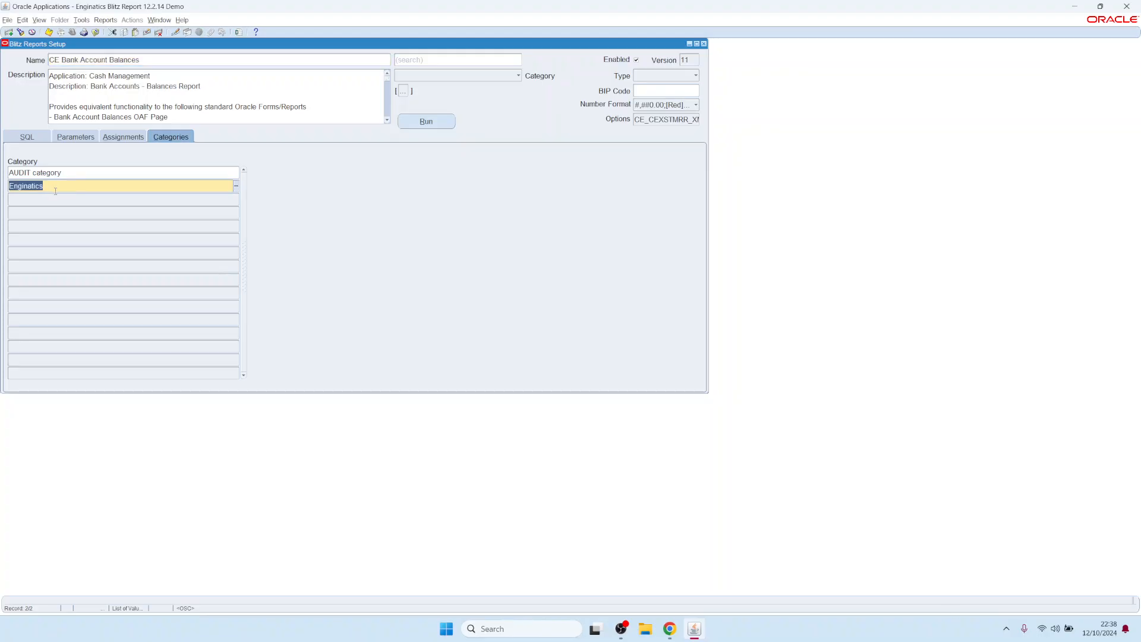
{"action": "left_click", "coordinate": [110, 58]}
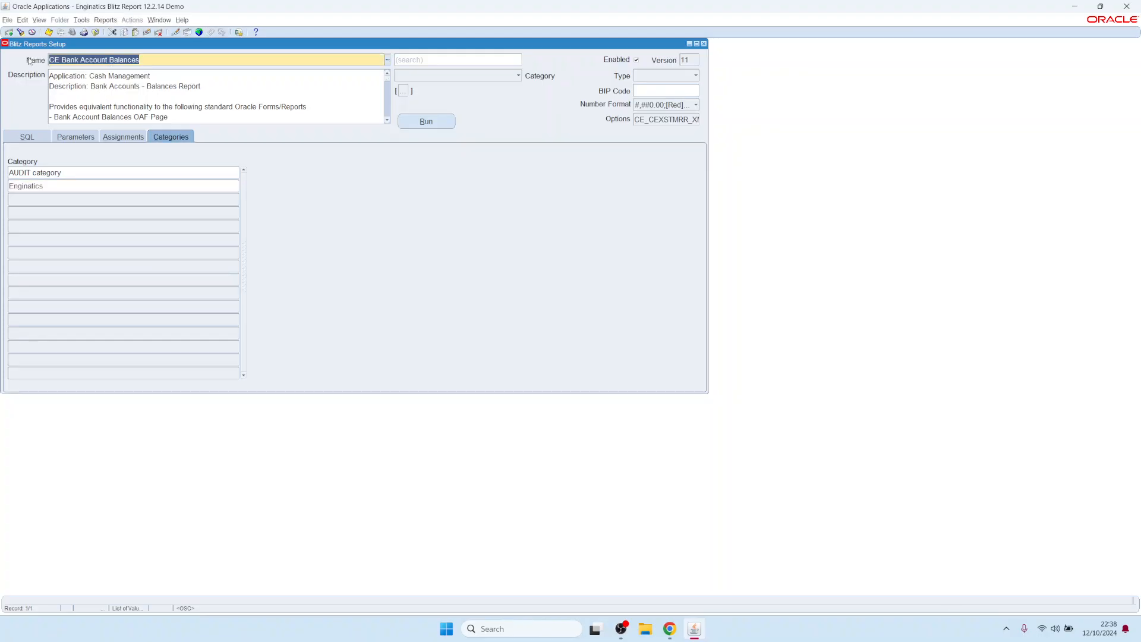
- Create a new report named "AP Test report"
{"action": "left_click", "coordinate": [8, 32]}
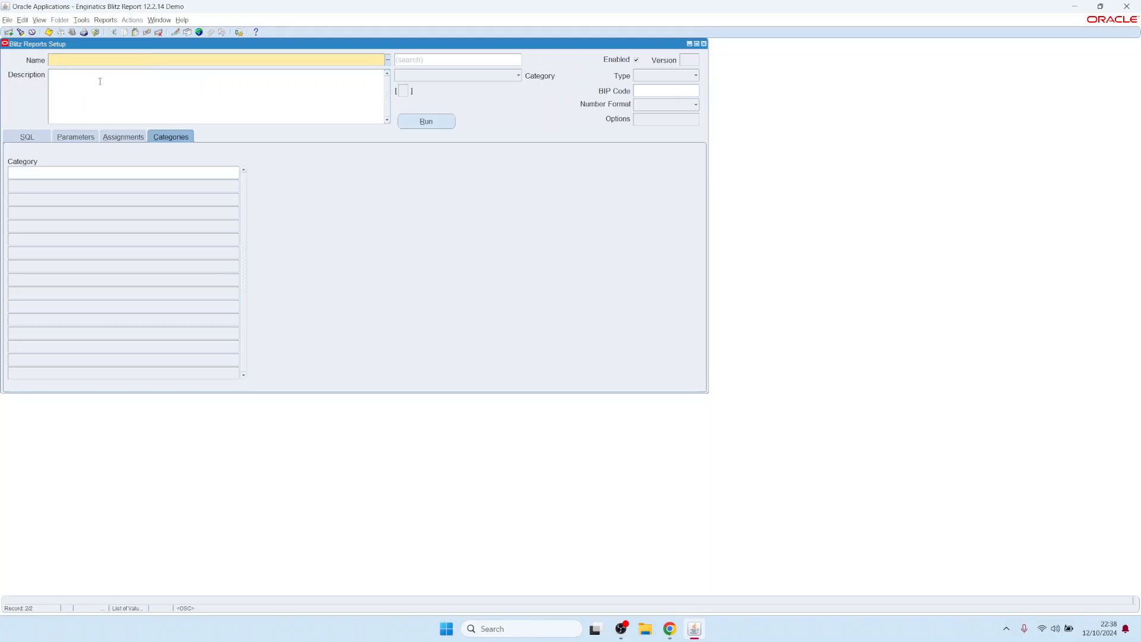
{"action": "type", "text": "AP Test report"}
{"action": "key", "text": "Tab"}
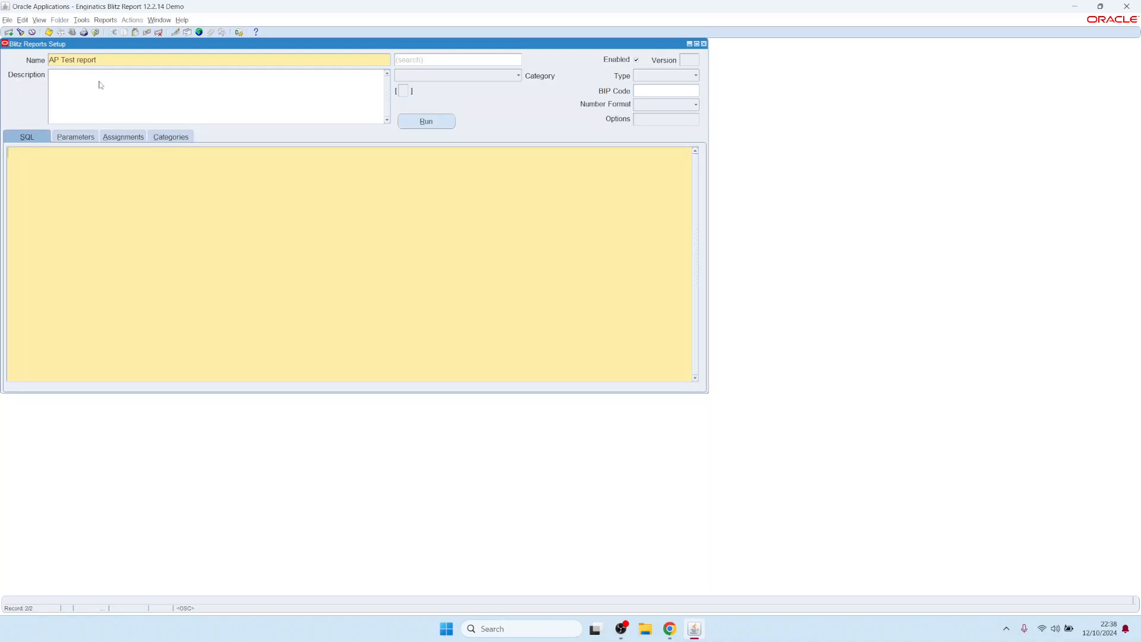
- Enter the report's SQL query as "select * from ap_suppliers aps", split over four lines
{"action": "type", "text": "select"}
{"action": "key", "text": "Return"}
{"action": "type", "text": "*"}
{"action": "key", "text": "Return"}
{"action": "type", "text": "from"}
{"action": "key", "text": "Return"}
{"action": "type", "text": "ap_suppliers aps"}
- Run AP Test report and look through the supplier rows in the generated Excel output
{"action": "key", "text": "alt+r"}
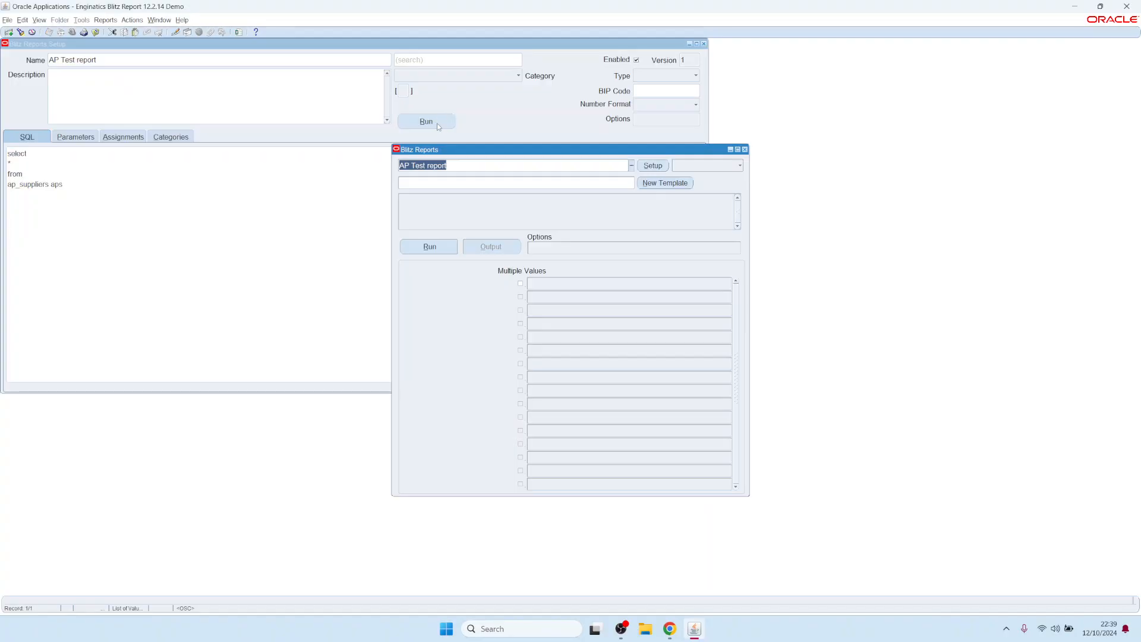
{"action": "left_click", "coordinate": [431, 246]}
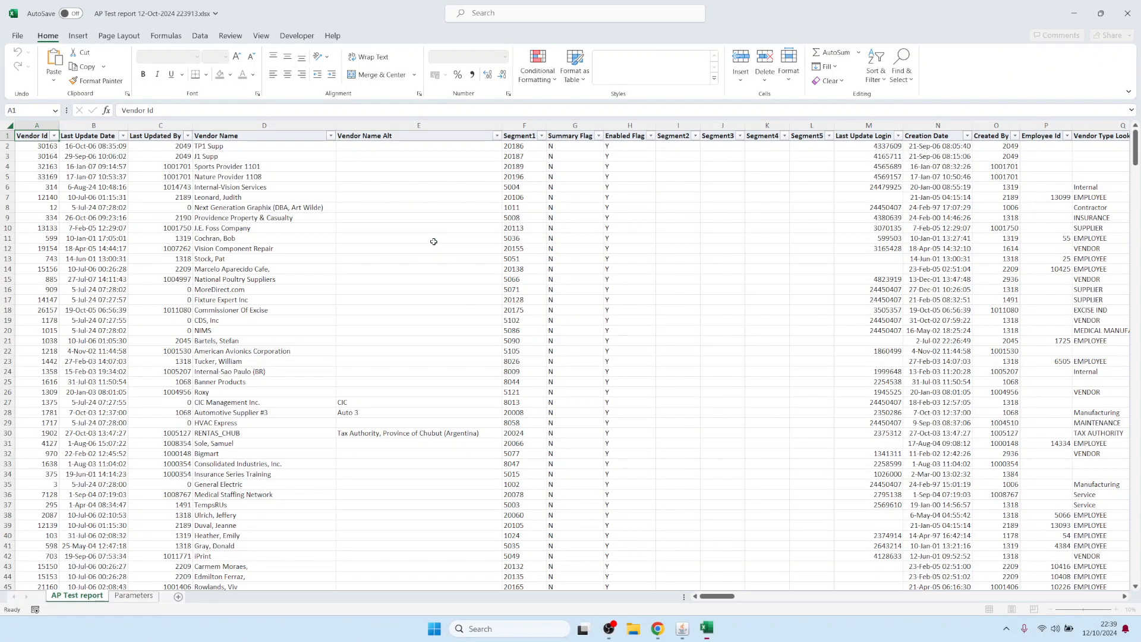
{"action": "left_click", "coordinate": [425, 219]}
{"action": "scroll", "coordinate": [443, 245], "scroll_direction": "down", "scroll_amount": 14}
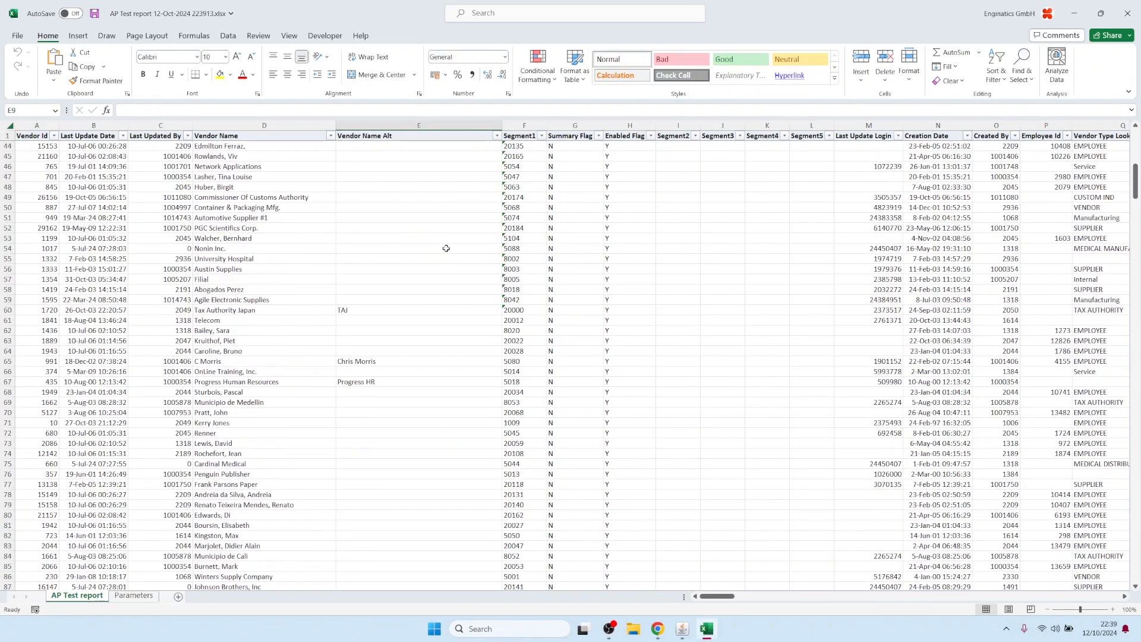
{"action": "scroll", "coordinate": [445, 248], "scroll_direction": "up", "scroll_amount": 14}
{"action": "left_click", "coordinate": [806, 268]}
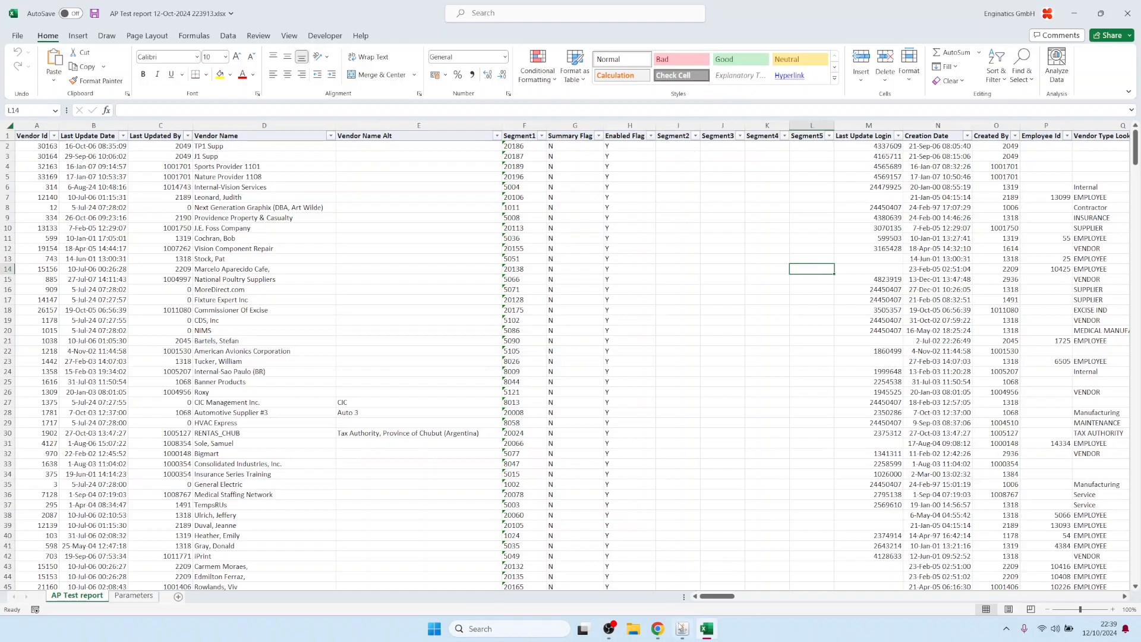
- Switch back to Oracle Applications and open the parameter setup of AP Test report
{"action": "mouse_move", "coordinate": [682, 625]}
{"action": "left_click", "coordinate": [681, 597]}
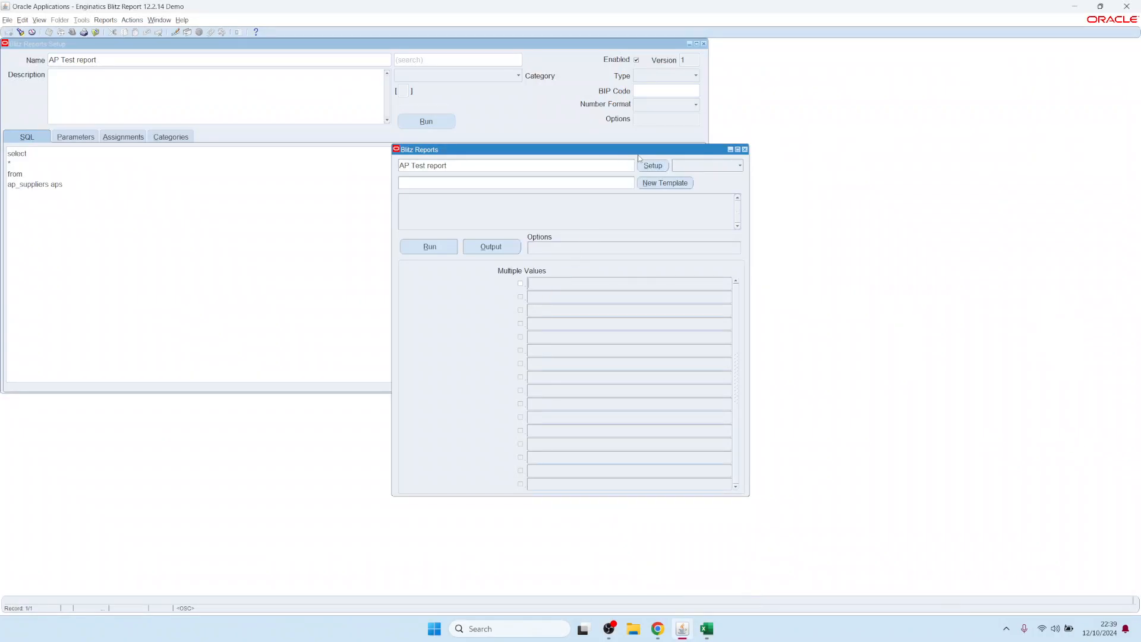
{"action": "left_click", "coordinate": [652, 166]}
{"action": "left_click", "coordinate": [79, 139]}
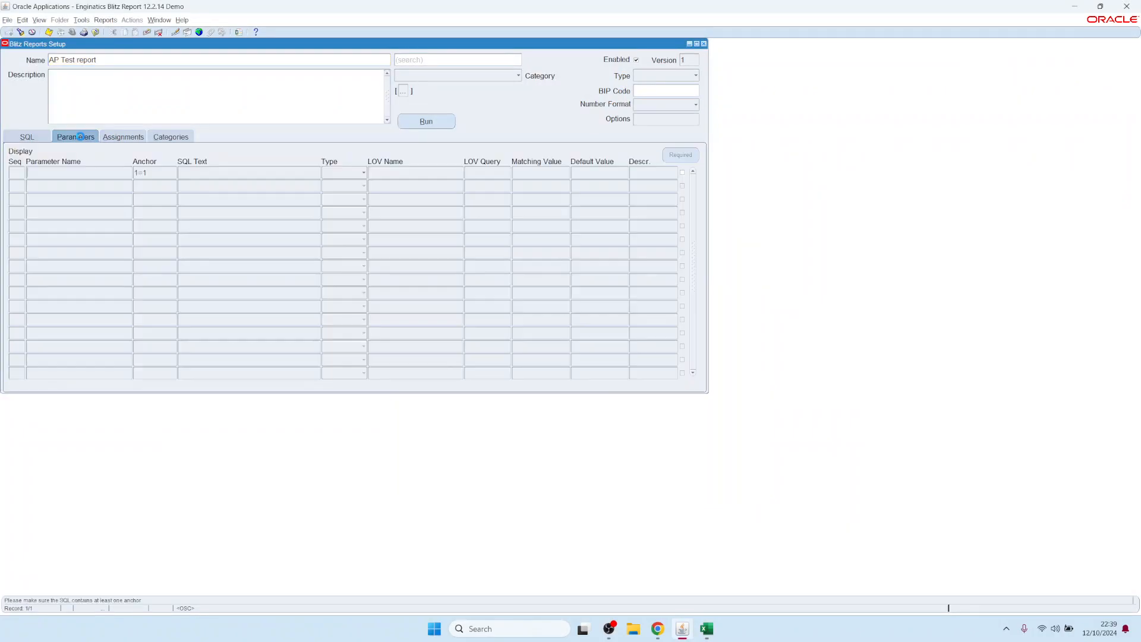
{"action": "left_click", "coordinate": [196, 174]}
- Append a "where 1=1" clause to the report's SQL, with the condition on its own line
{"action": "left_click", "coordinate": [27, 136]}
{"action": "left_click", "coordinate": [76, 192]}
{"action": "key", "text": "Return"}
{"action": "type", "text": "where"}
{"action": "key", "text": "Return"}
{"action": "type", "text": "1"}
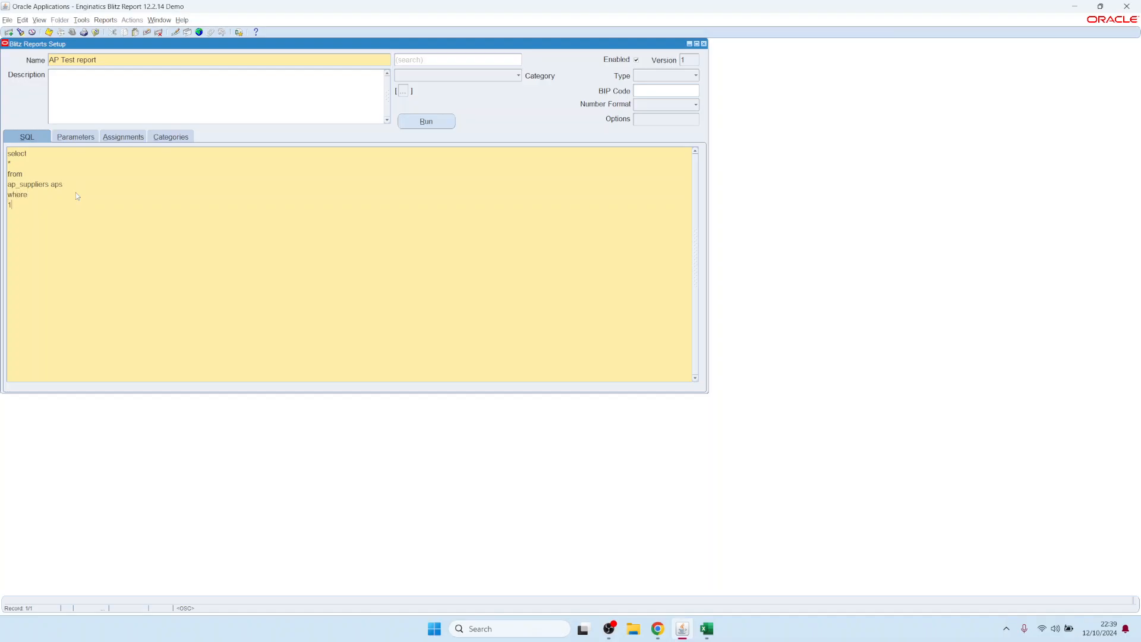
{"action": "type", "text": "=1"}
- Add a Supplier parameter with anchor 1=1 by copying the existing one from the AP Invoice Payments report
{"action": "left_click", "coordinate": [76, 138]}
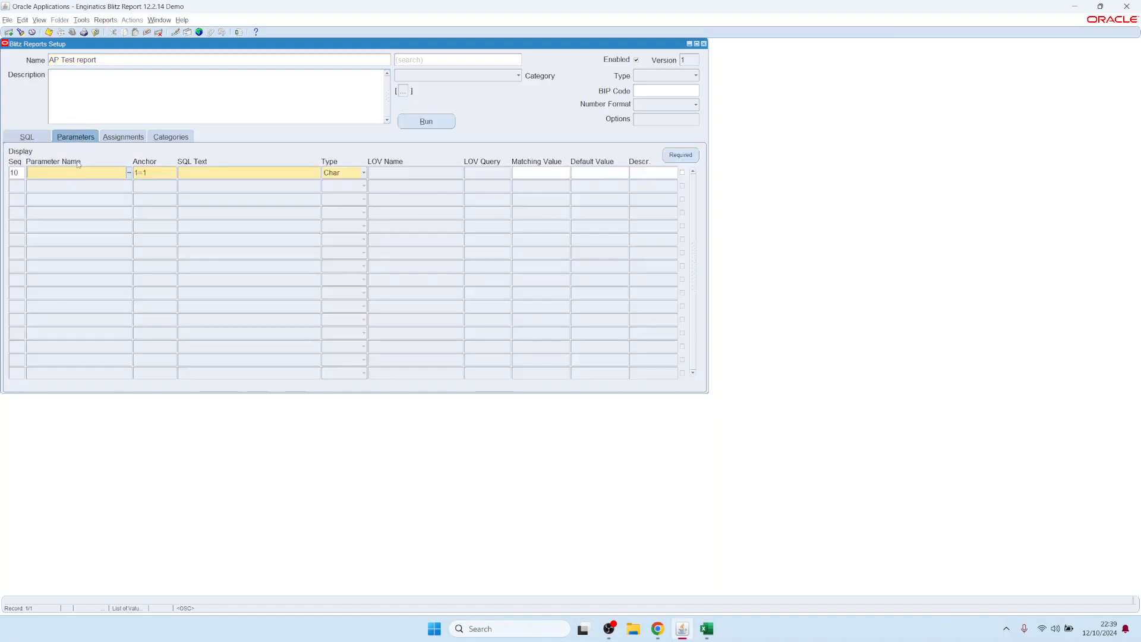
{"action": "double_click", "coordinate": [173, 172]}
{"action": "double_click", "coordinate": [148, 233]}
{"action": "left_click", "coordinate": [72, 174]}
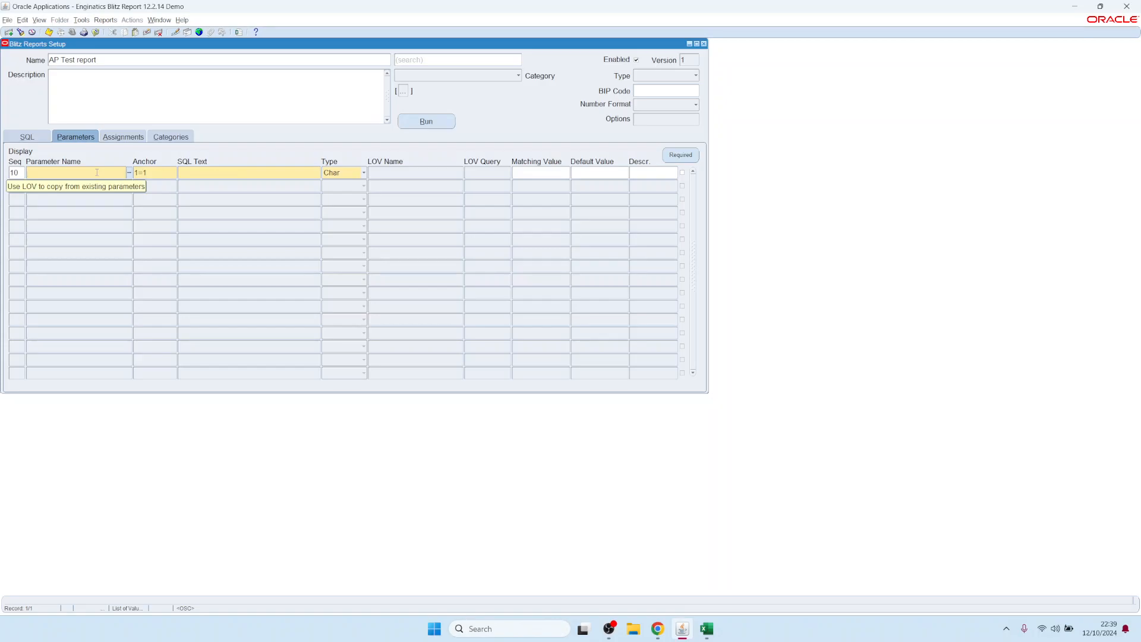
{"action": "key", "text": "ctrl+l"}
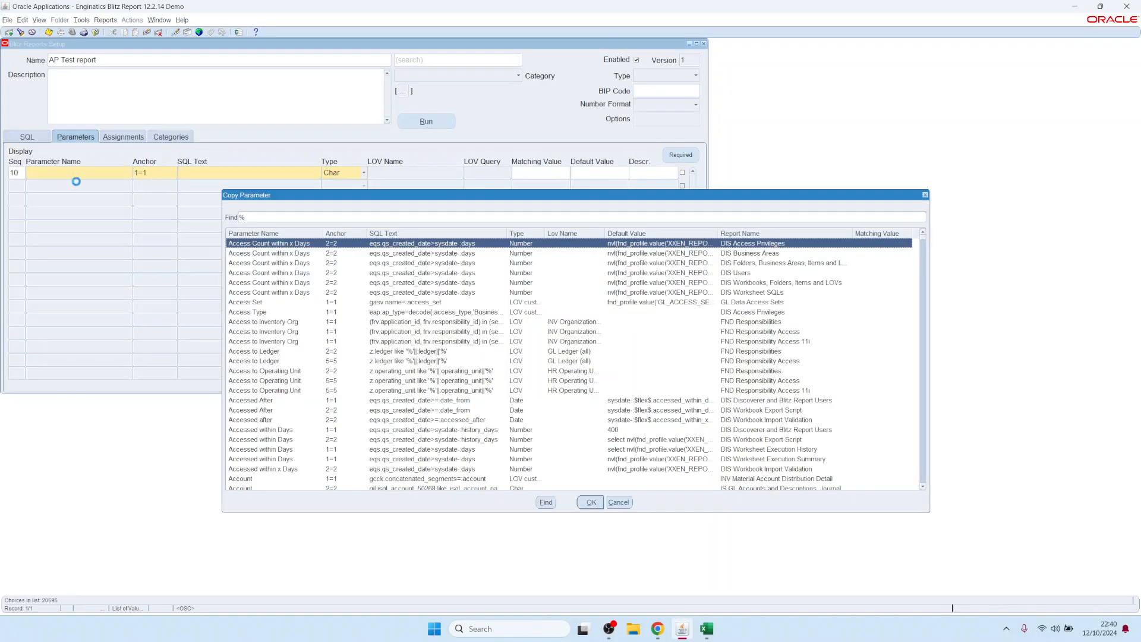
{"action": "type", "text": "sup"}
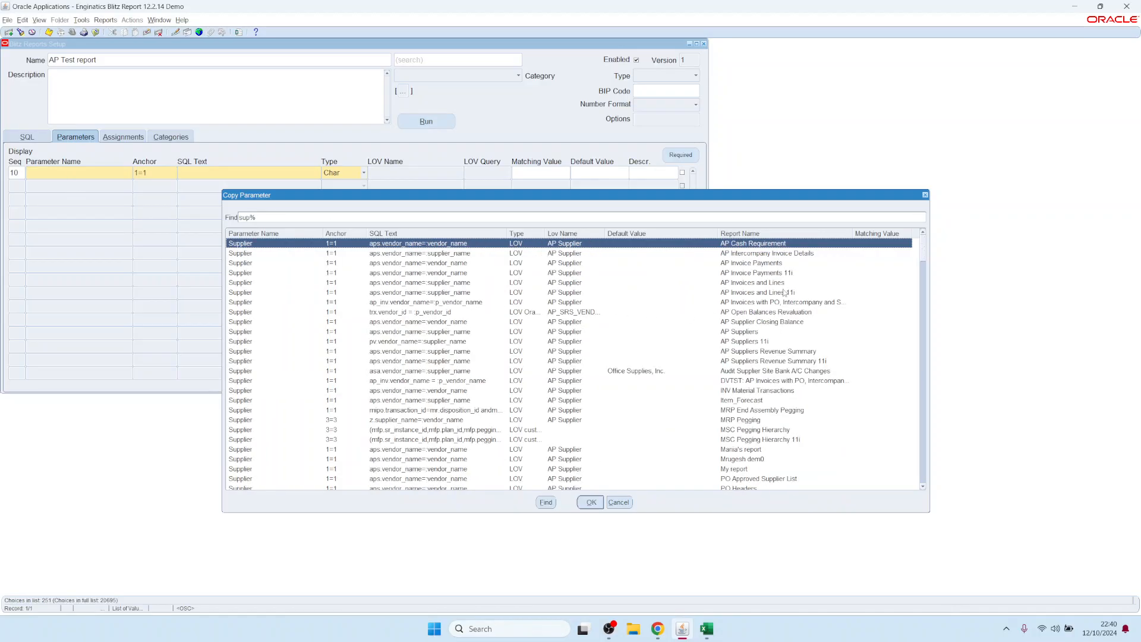
{"action": "left_click", "coordinate": [254, 264]}
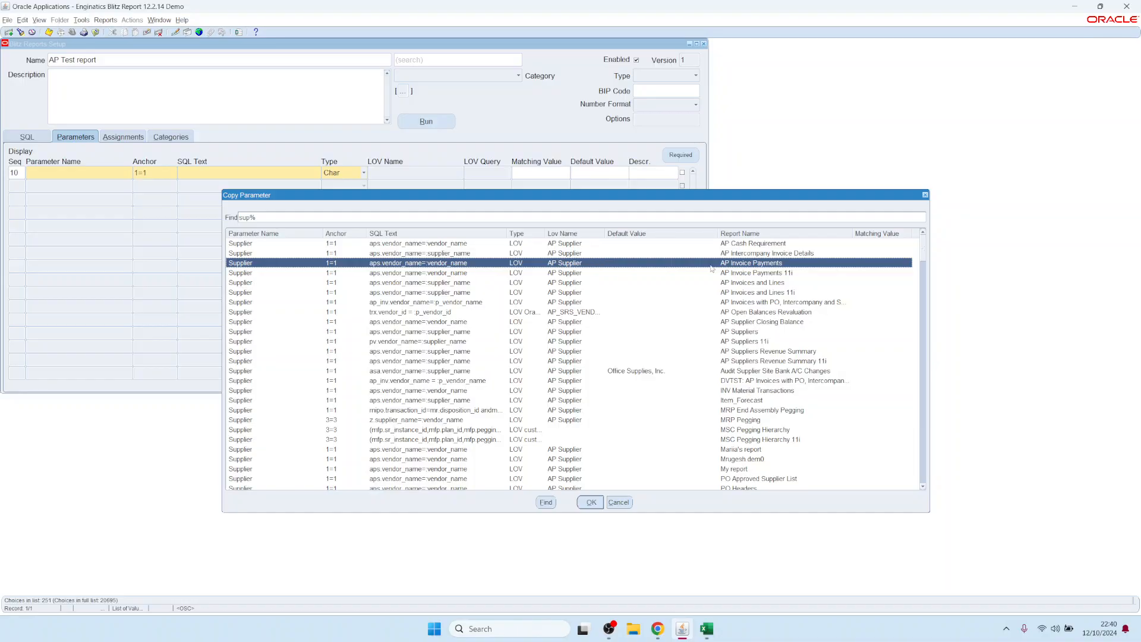
{"action": "double_click", "coordinate": [769, 262]}
- Run AP Test report with the Supplier parameter set to 3G Communications, Inc
{"action": "left_click", "coordinate": [427, 120]}
{"action": "double_click", "coordinate": [544, 282]}
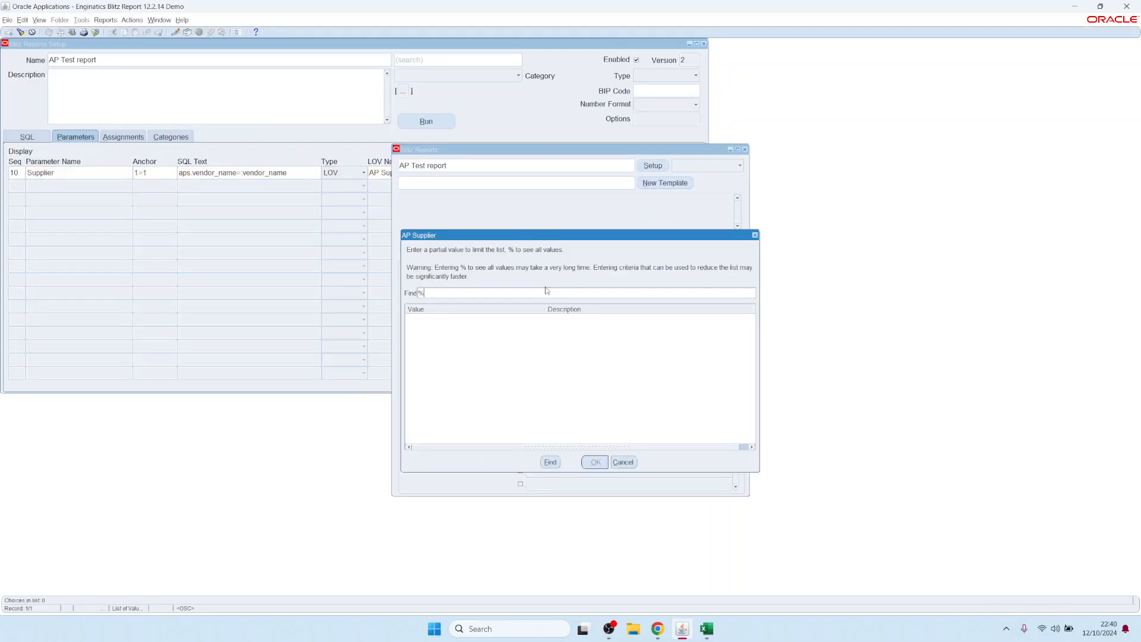
{"action": "key", "text": "Return"}
{"action": "left_click", "coordinate": [475, 302]}
{"action": "left_click", "coordinate": [474, 298]}
{"action": "double_click", "coordinate": [475, 300]}
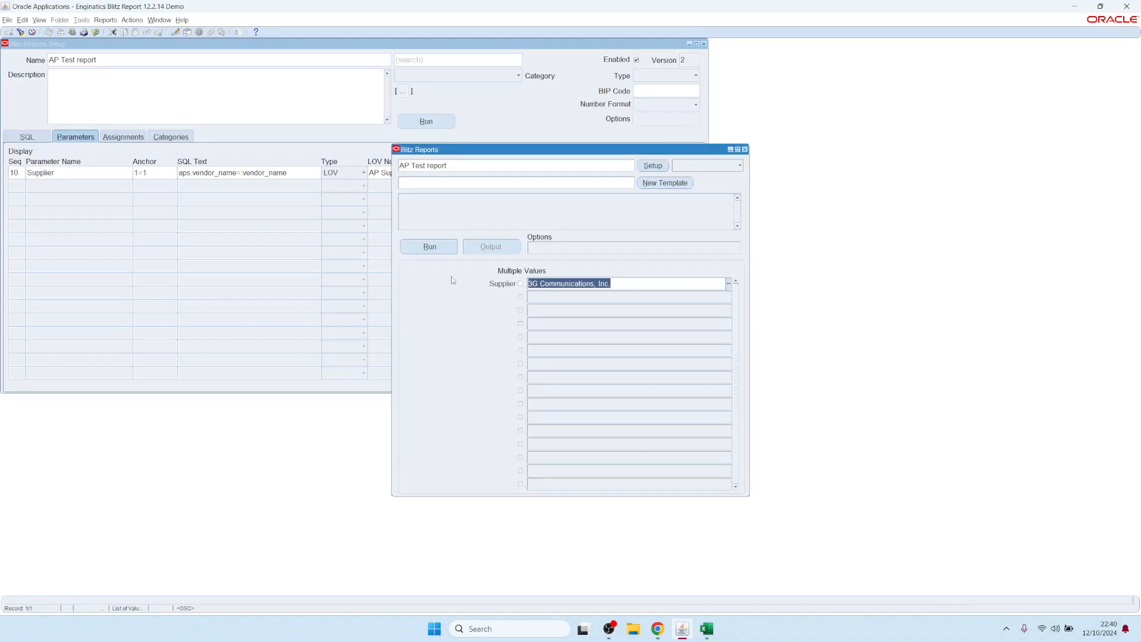
{"action": "left_click", "coordinate": [434, 251]}
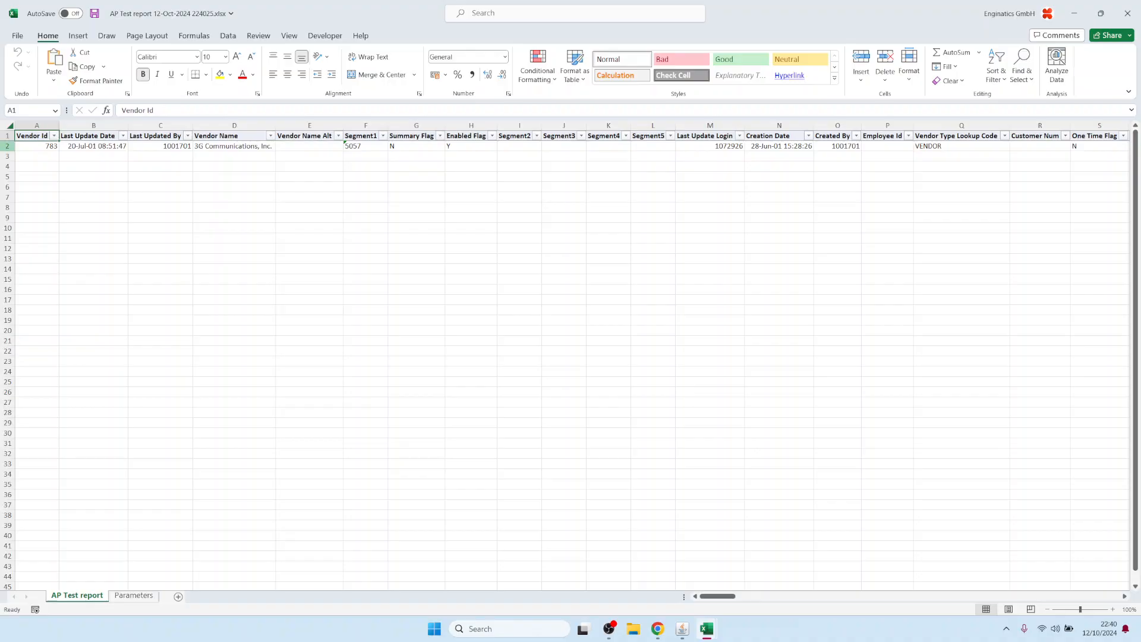
- Examine the run details on the output's Parameters sheet, including the supplier value and the vendor_name condition in the SQL
{"action": "left_click", "coordinate": [132, 597]}
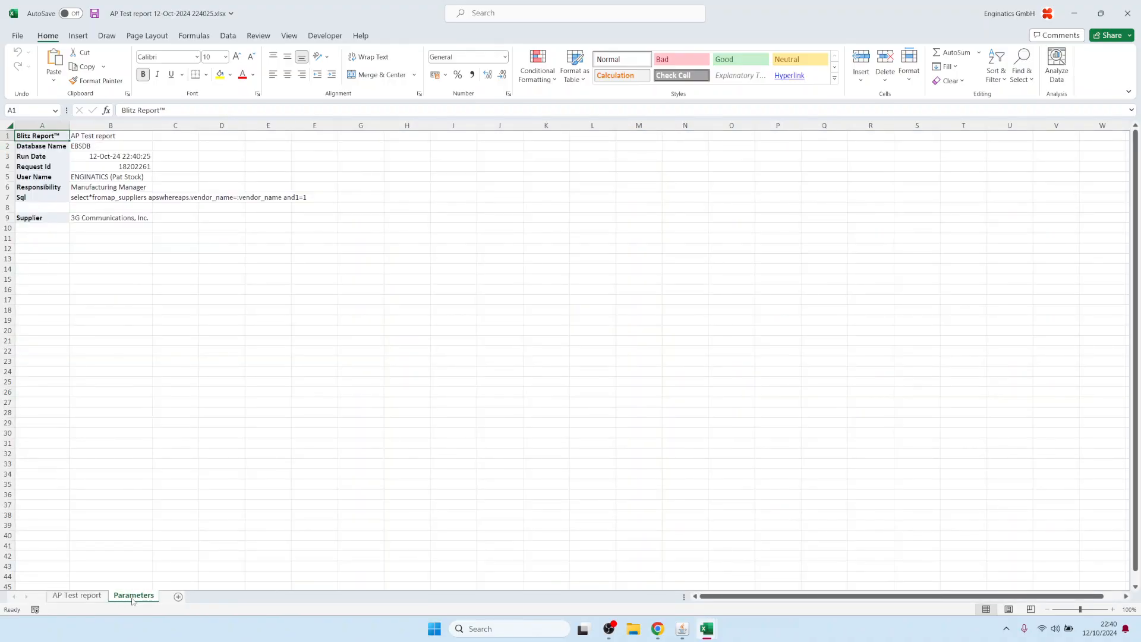
{"action": "left_click", "coordinate": [89, 136]}
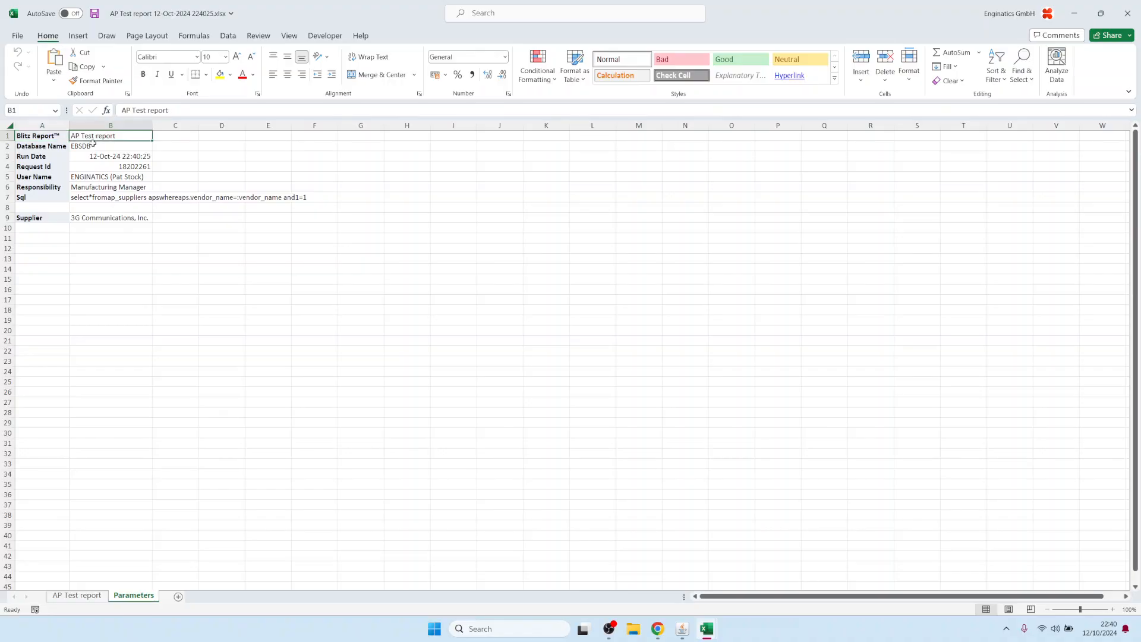
{"action": "left_click", "coordinate": [90, 155]}
{"action": "left_click", "coordinate": [123, 166]}
{"action": "left_click", "coordinate": [89, 198]}
{"action": "left_click", "coordinate": [87, 217]}
{"action": "double_click", "coordinate": [88, 197]}
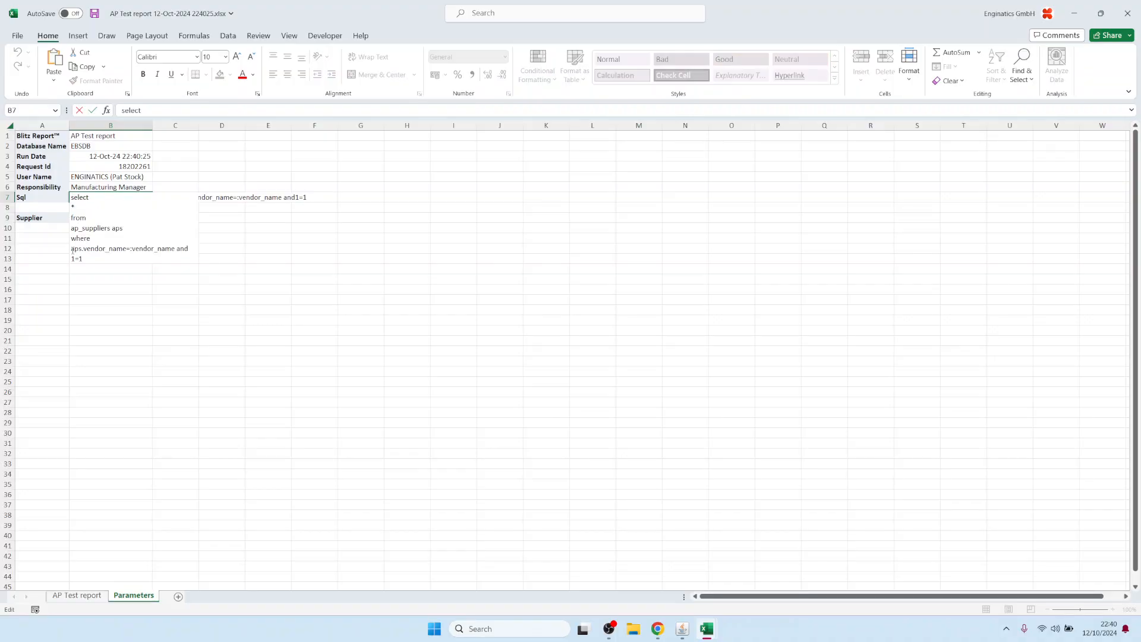
{"action": "left_click_drag", "start_coordinate": [72, 249], "coordinate": [85, 251]}
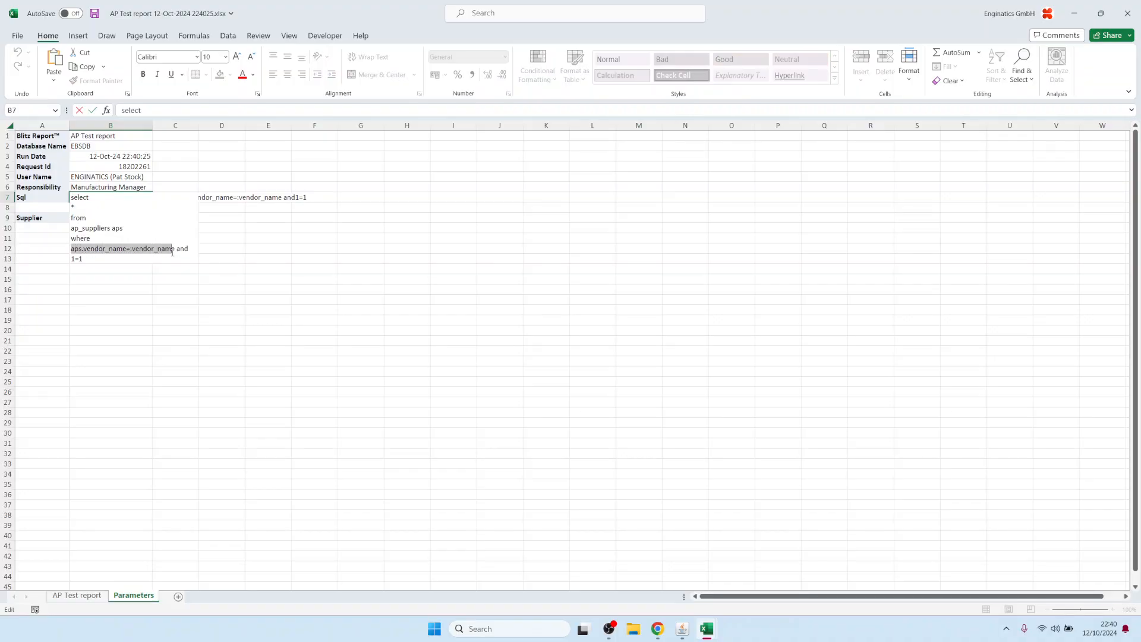
- Check the 1=1 anchor line of the SQL on the Parameters sheet and return to the AP Test report sheet
{"action": "double_click", "coordinate": [85, 261]}
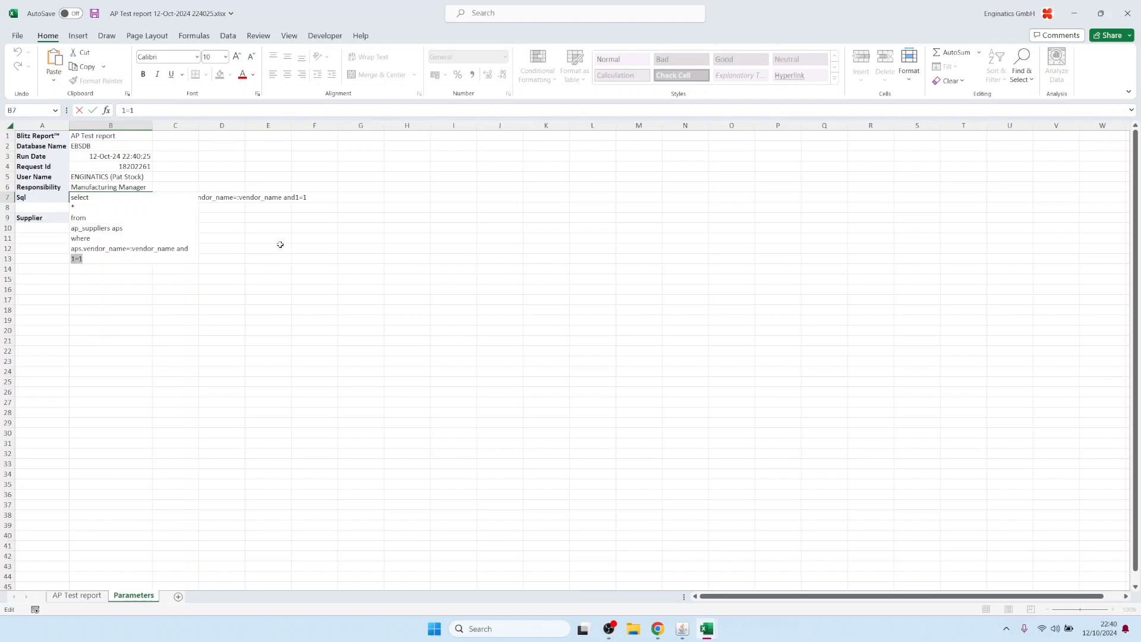
{"action": "key", "text": "Escape"}
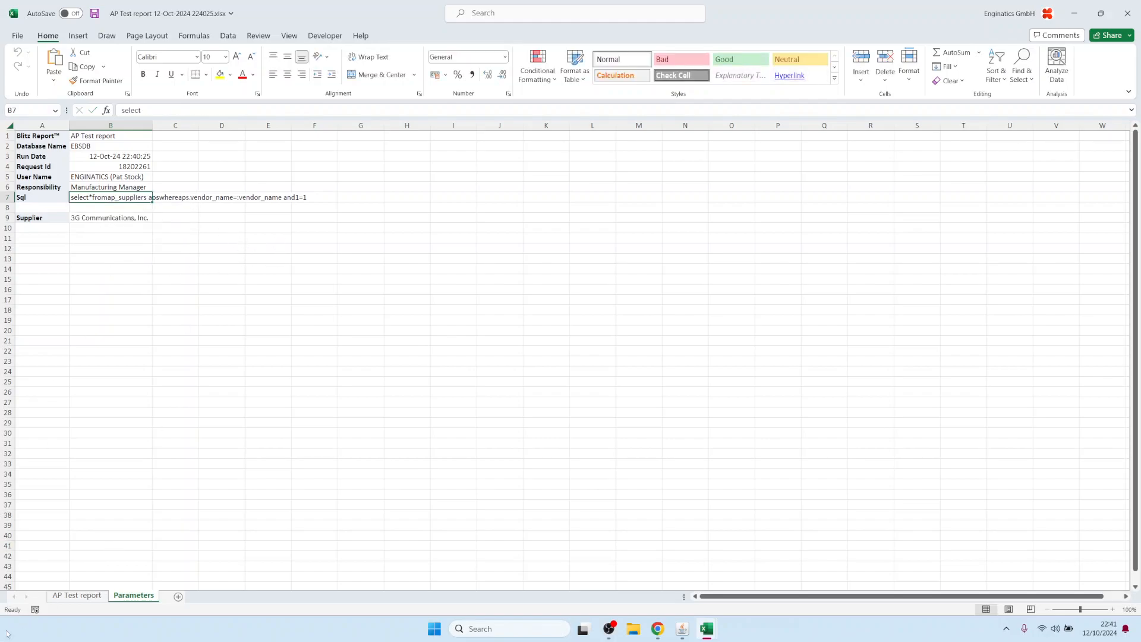
{"action": "left_click", "coordinate": [75, 600]}
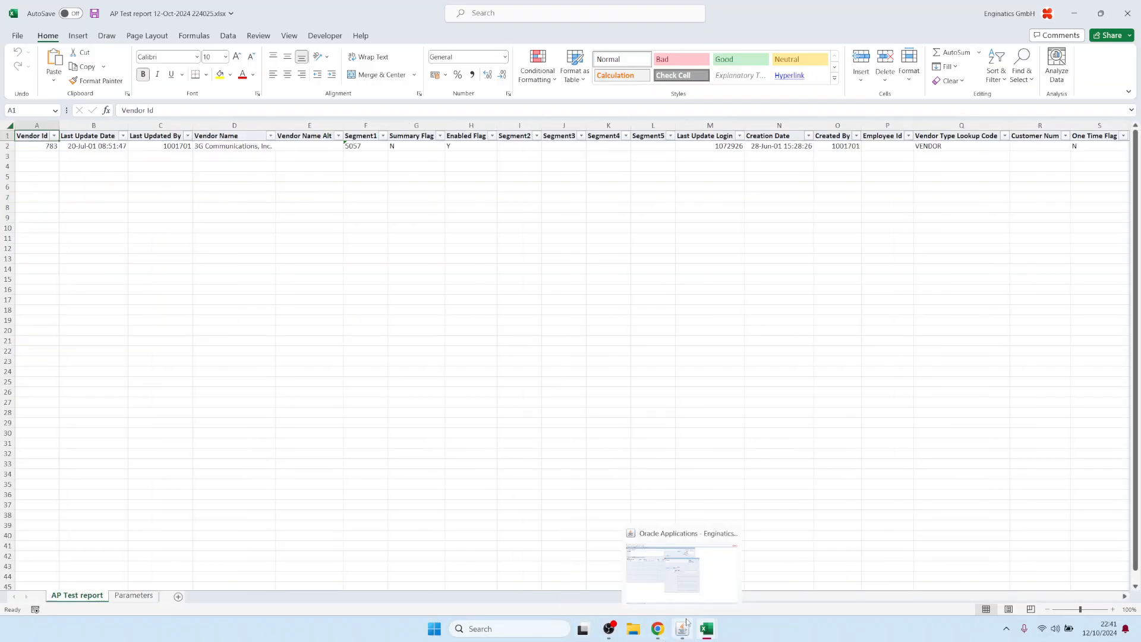
- Switch to Oracle Applications, find all own requests, and open the log of the latest AP Test report request
{"action": "left_click", "coordinate": [690, 639]}
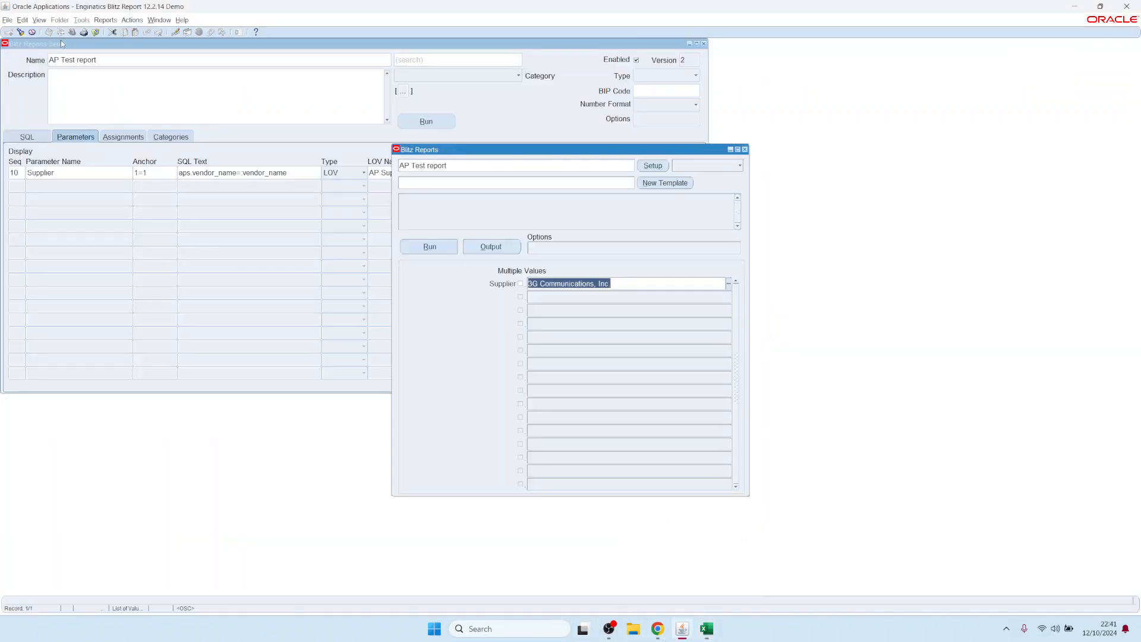
{"action": "left_click", "coordinate": [39, 20]}
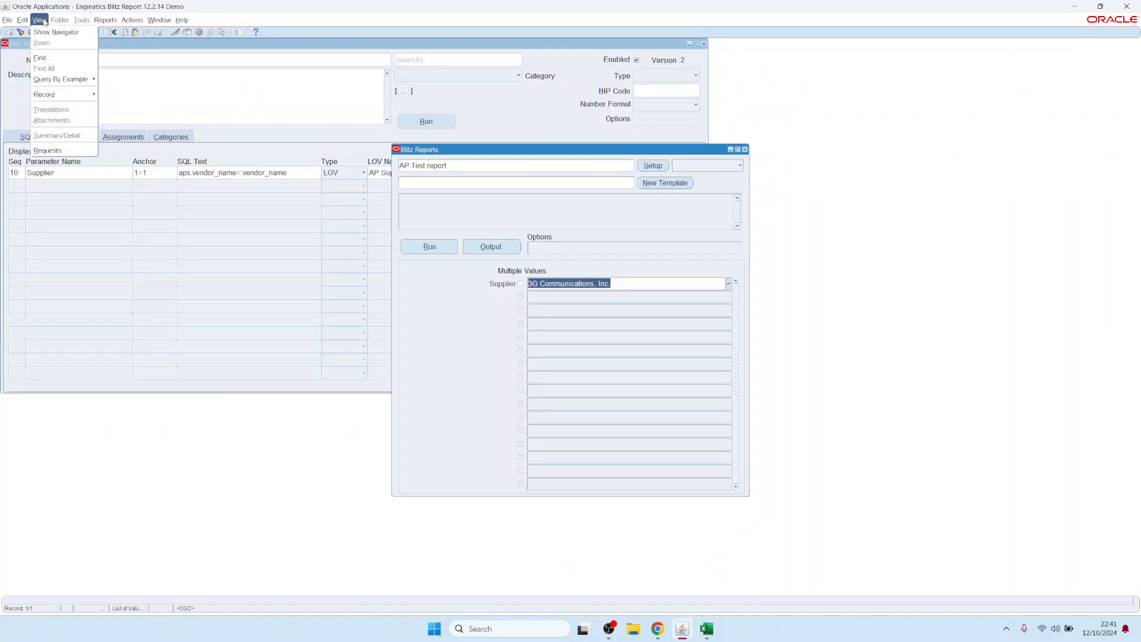
{"action": "left_click", "coordinate": [79, 152]}
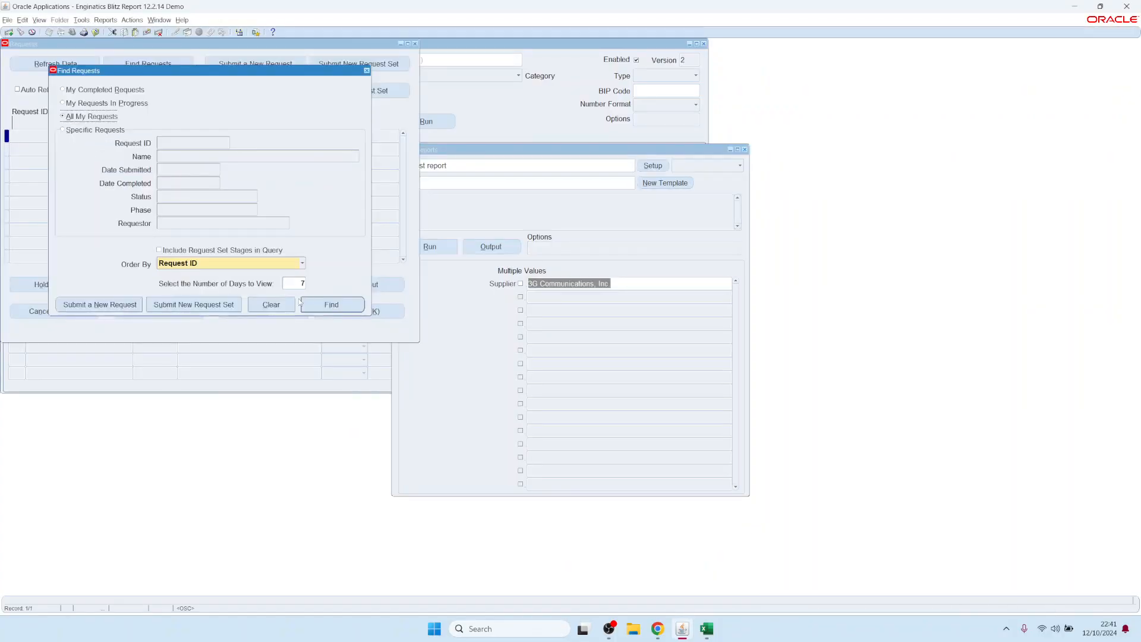
{"action": "left_click", "coordinate": [330, 305]}
{"action": "left_click", "coordinate": [82, 135]}
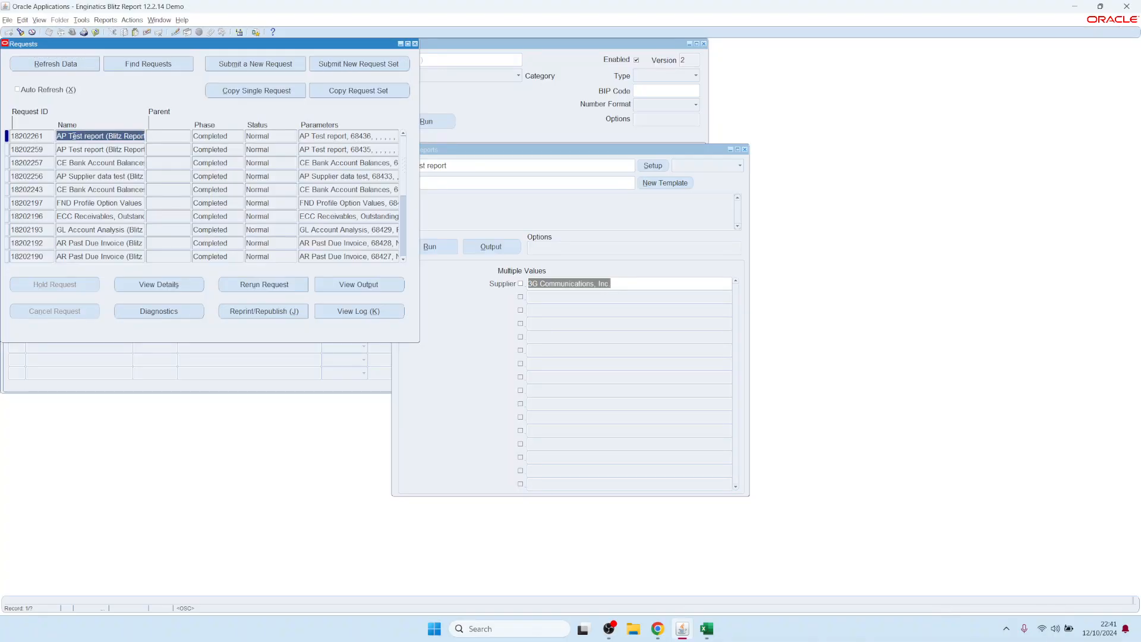
{"action": "left_click", "coordinate": [357, 312]}
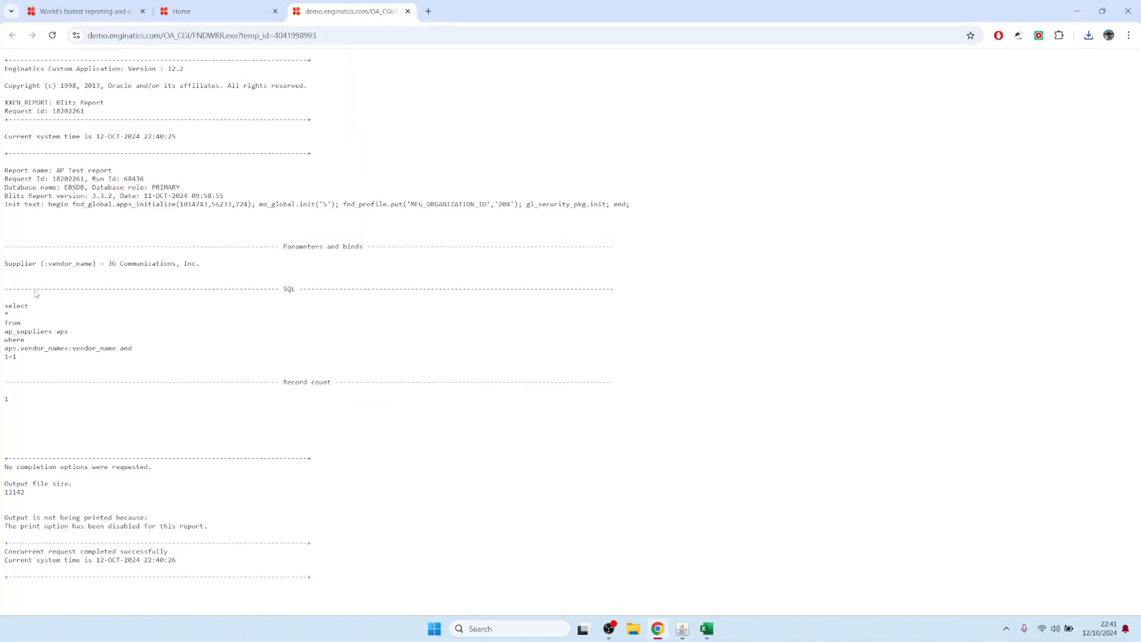
- Examine the SQL, Supplier bind value and record count in the log, and close the log and the Requests window
{"action": "left_click_drag", "start_coordinate": [24, 360], "coordinate": [1, 306]}
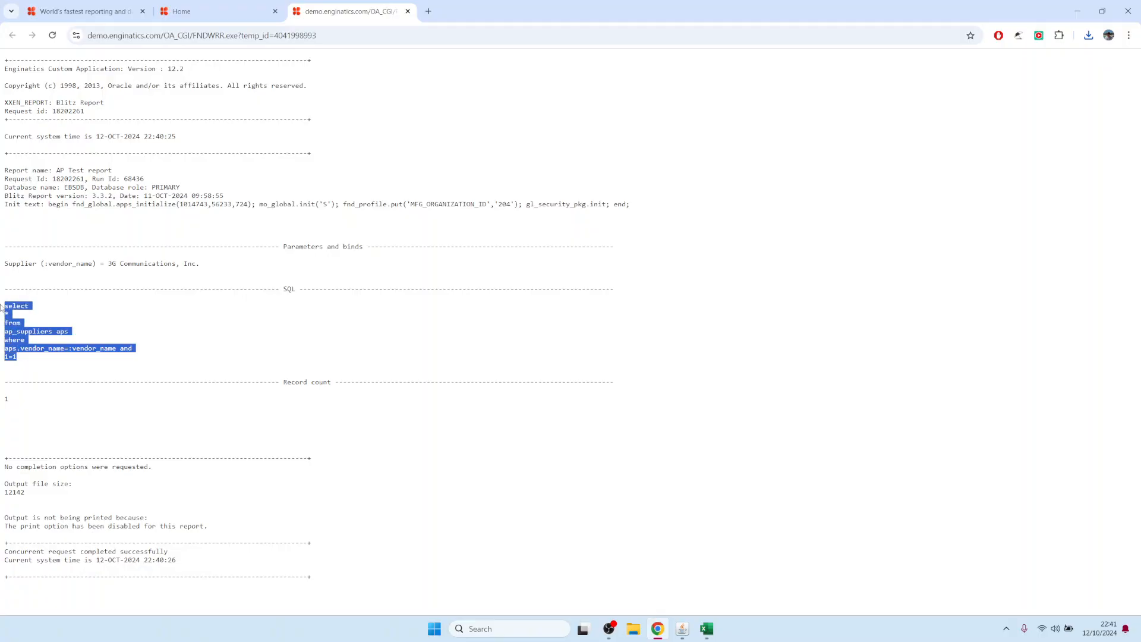
{"action": "left_click_drag", "start_coordinate": [9, 262], "coordinate": [213, 265]}
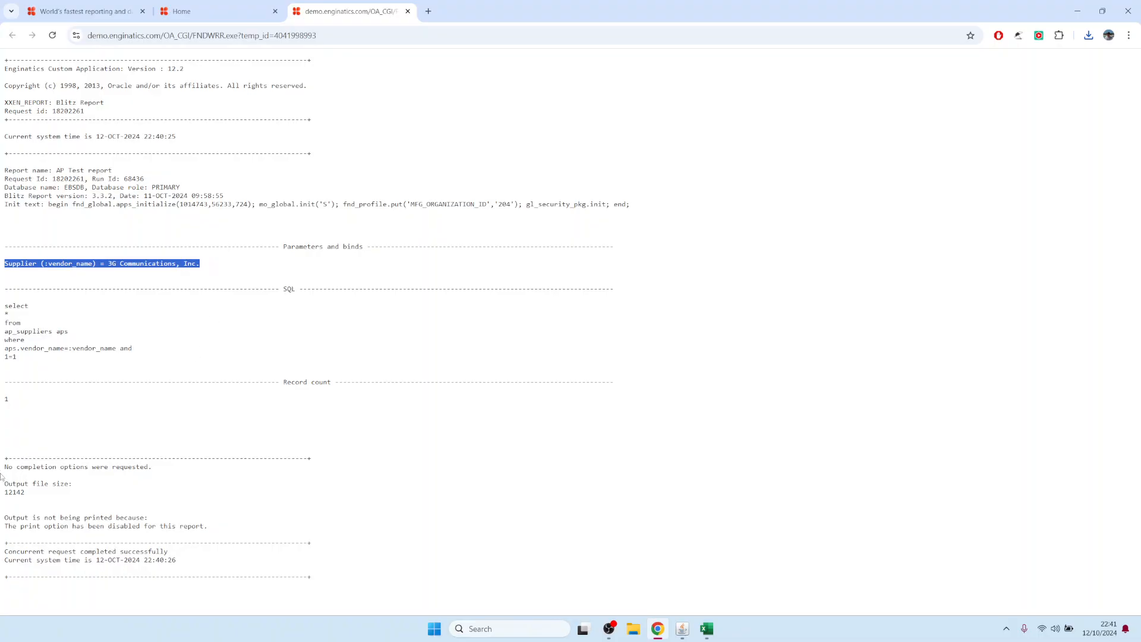
{"action": "left_click_drag", "start_coordinate": [18, 406], "coordinate": [5, 403]}
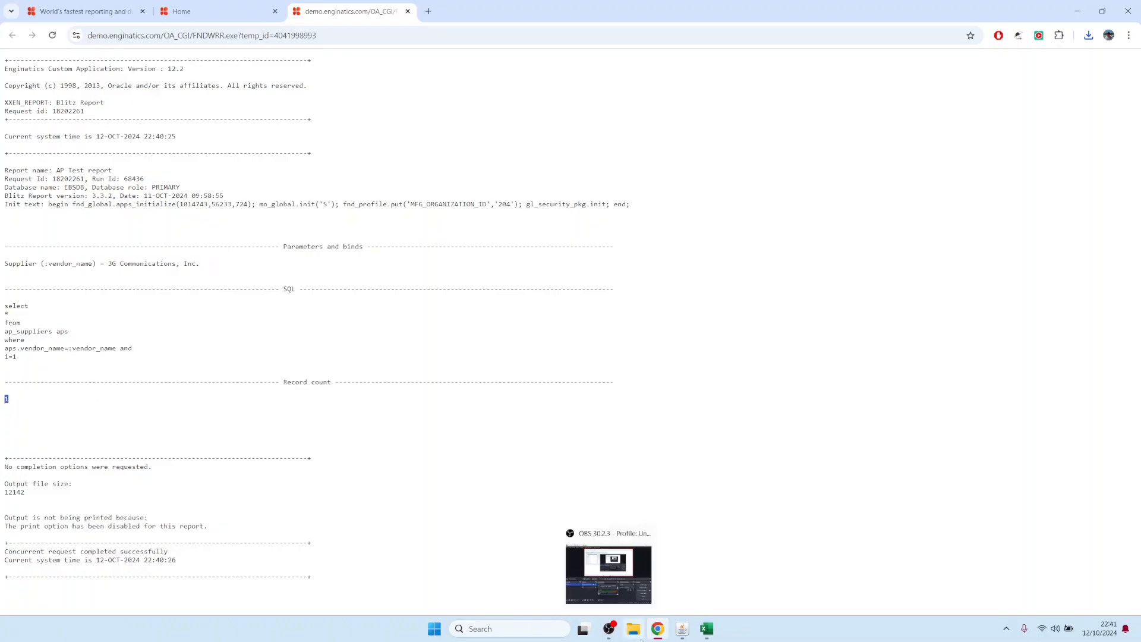
{"action": "left_click", "coordinate": [408, 12]}
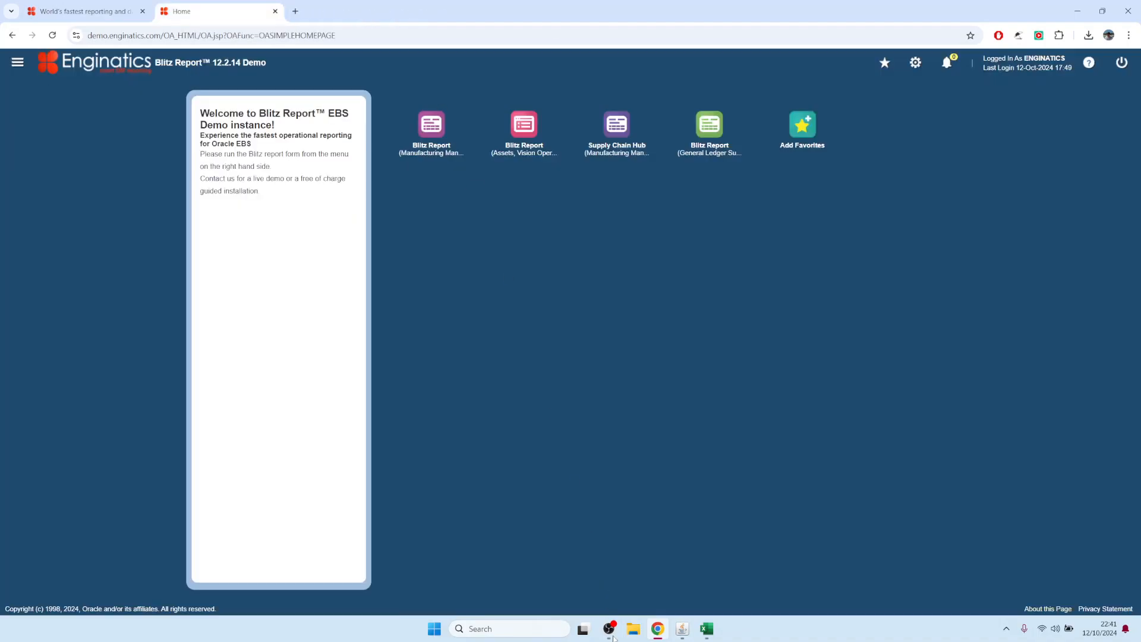
{"action": "left_click", "coordinate": [682, 628]}
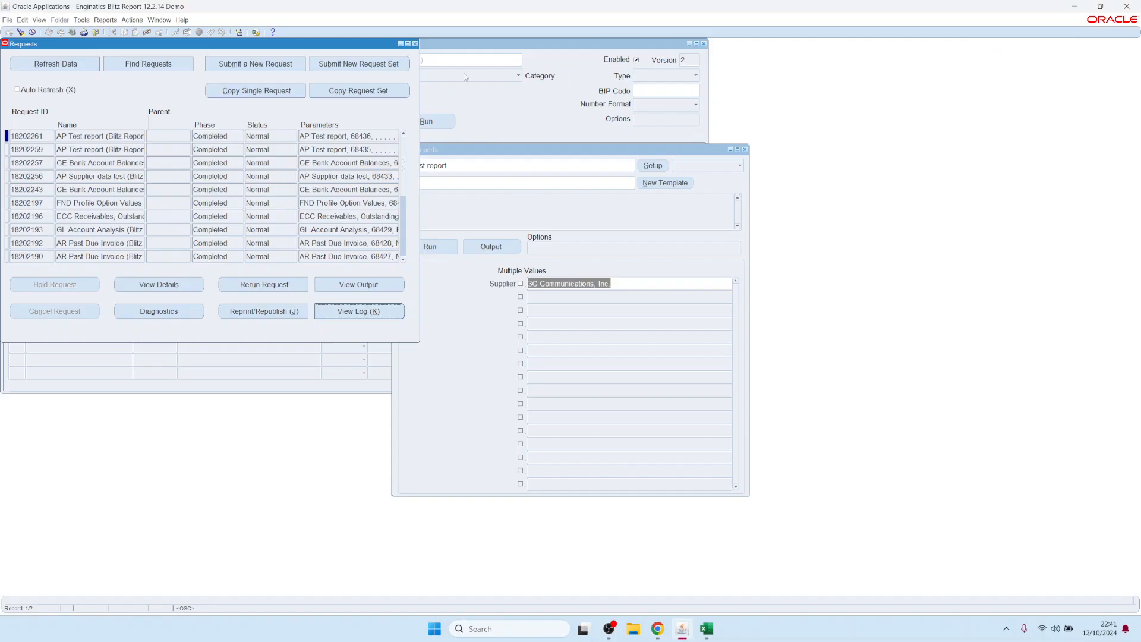
{"action": "left_click", "coordinate": [415, 44]}
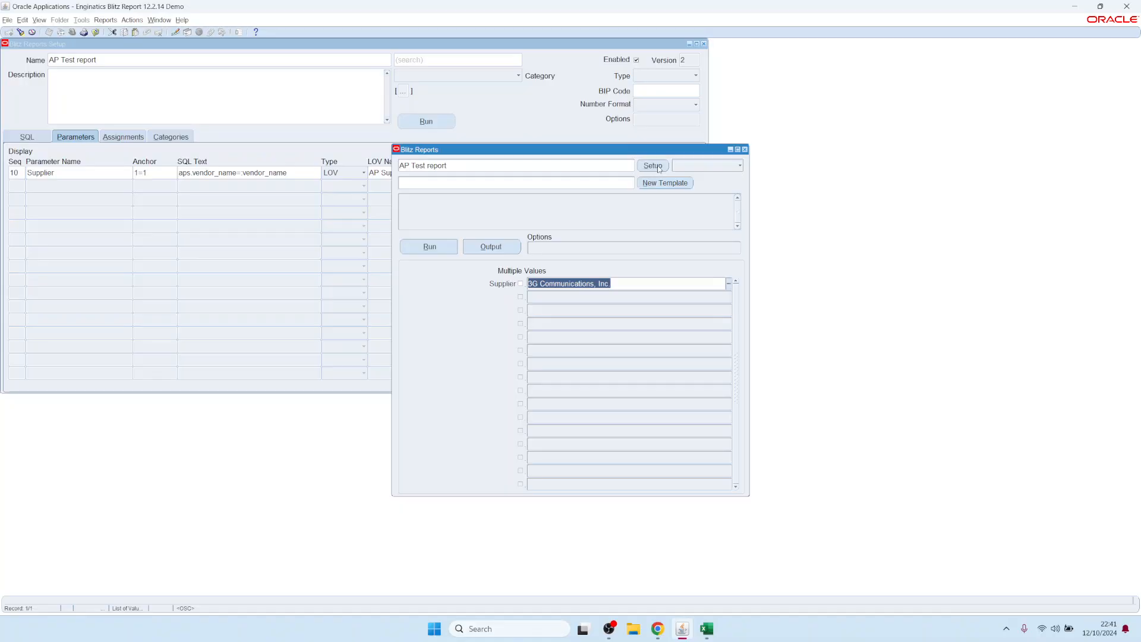
- Open the AP Test report's setup SQL and add the table ap_invoices_all aia to the from clause after ap_suppliers aps
{"action": "left_click", "coordinate": [653, 166]}
{"action": "left_click", "coordinate": [27, 137]}
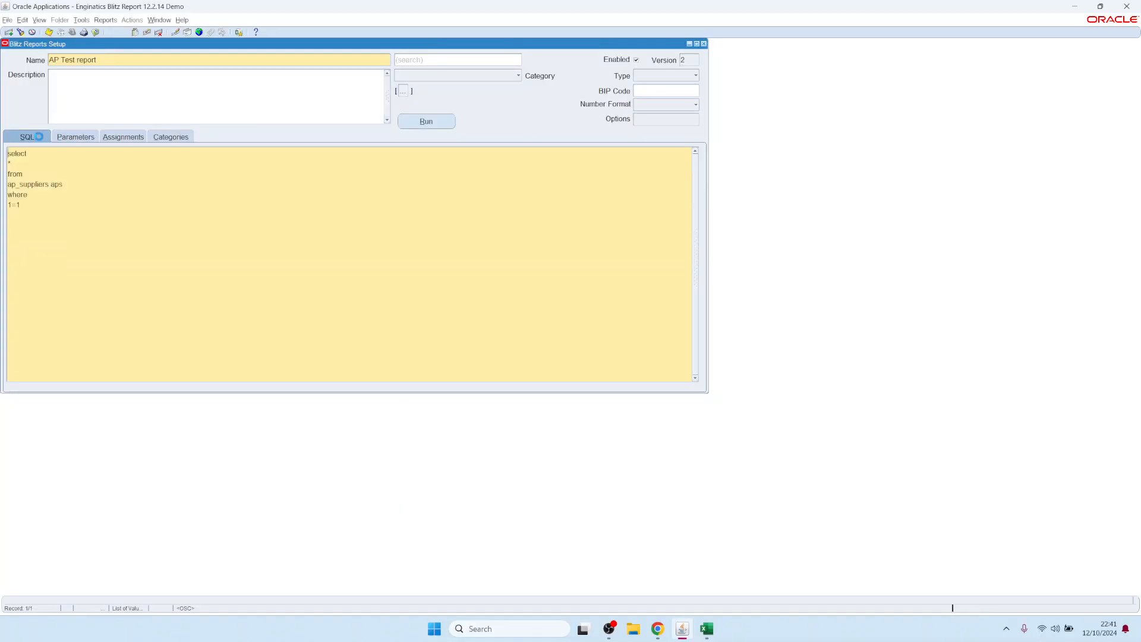
{"action": "left_click", "coordinate": [69, 188]}
{"action": "type", "text": ","}
{"action": "key", "text": "Return"}
{"action": "type", "text": "ap_invoices_a"}
- Add the join condition aps.vendor_id=aia.vendor_id to the where clause, following "1=1 and"
{"action": "key", "text": "Down"}
{"action": "type", "text": "nad"}
{"action": "key", "text": "Return"}
{"action": "key", "text": "BackSpace"}
{"action": "key", "text": "BackSpace"}
{"action": "key", "text": "BackSpace"}
{"action": "type", "text": "and"}
{"action": "key", "text": "Return"}
{"action": "type", "text": "aps"}
{"action": "type", "text": " vendor_id="}
{"action": "key", "text": "Left"}
{"action": "key", "text": "shift+Home"}
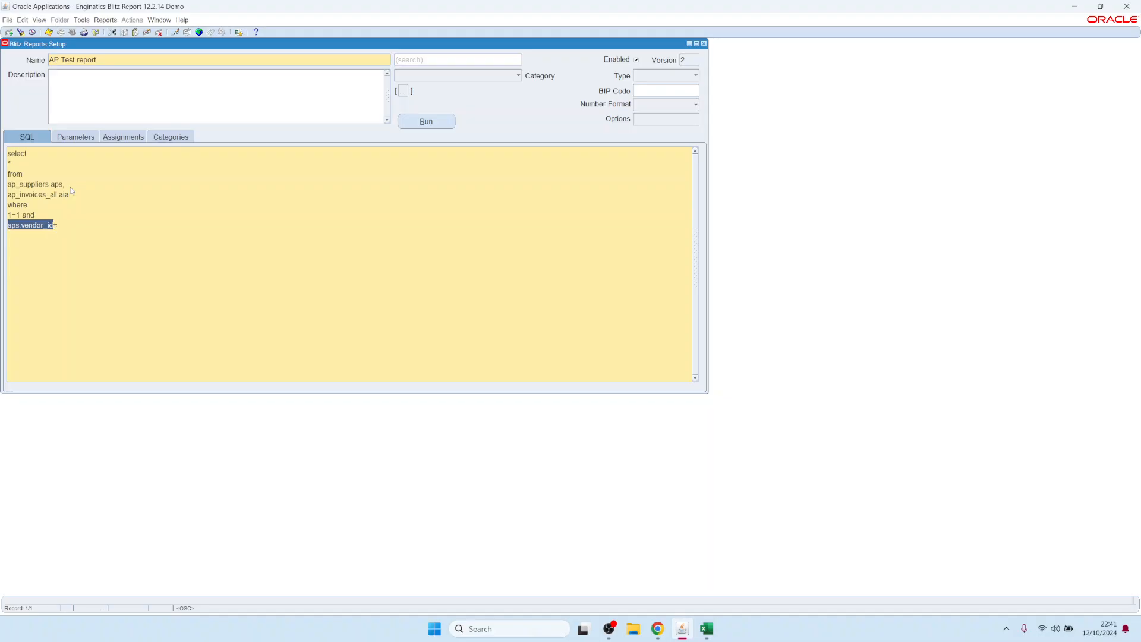
{"action": "key", "text": "ctrl+c"}
{"action": "key", "text": "End"}
{"action": "key", "text": "ctrl+v"}
{"action": "key", "text": "Left"}
{"action": "key", "text": "Left"}
{"action": "key", "text": "Left"}
{"action": "key", "text": "Left"}
{"action": "key", "text": "Left"}
{"action": "key", "text": "Left"}
{"action": "key", "text": "Left"}
{"action": "key", "text": "Left"}
{"action": "key", "text": "Left"}
{"action": "key", "text": "Left"}
{"action": "key", "text": "shift+Left"}
{"action": "key", "text": "shift+Left"}
{"action": "key", "text": "shift+Left"}
{"action": "type", "text": "aia"}
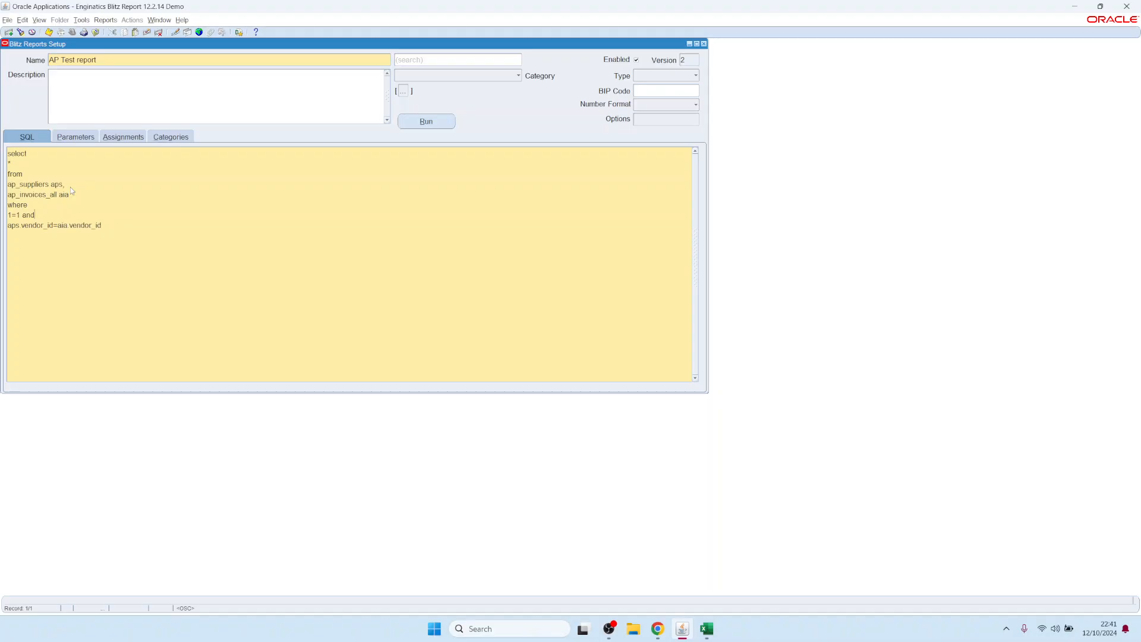
- Replace the asterisk in the select list with aps.vendor_name, aps.segment1 vendor_number and aia.*, each on its own line
{"action": "key", "text": "shift+Left"}
{"action": "type", "text": "aps.vendor_name,"}
{"action": "key", "text": "Return"}
{"action": "type", "text": "aps.segme"}
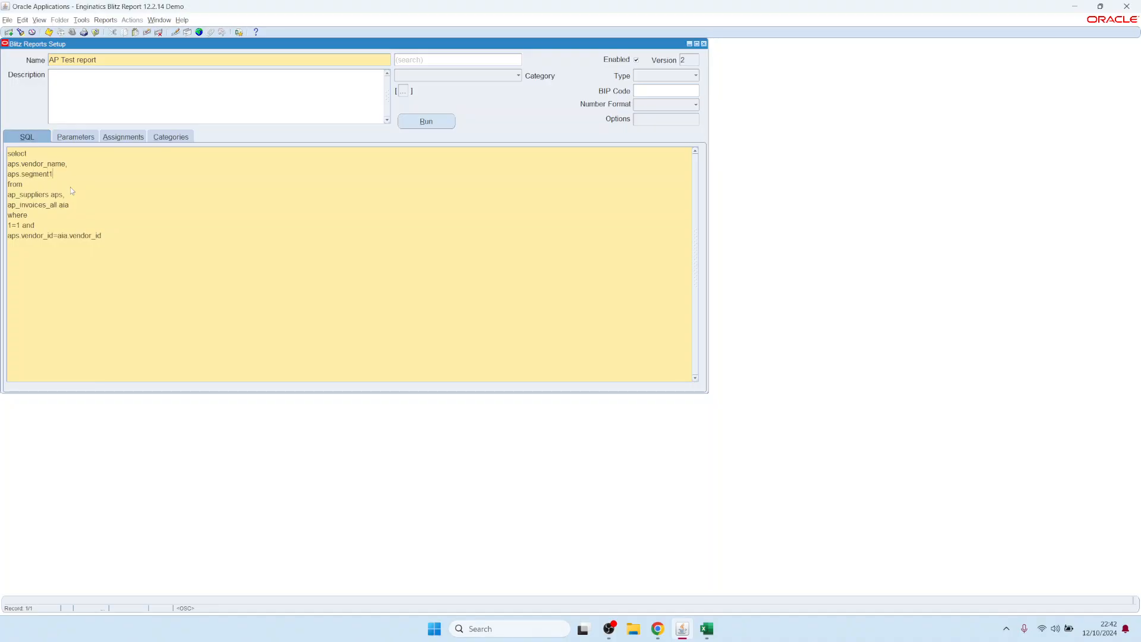
{"action": "type", "text": "nt1 vendor_number,"}
{"action": "key", "text": "Return"}
{"action": "type", "text": "aia.*"}
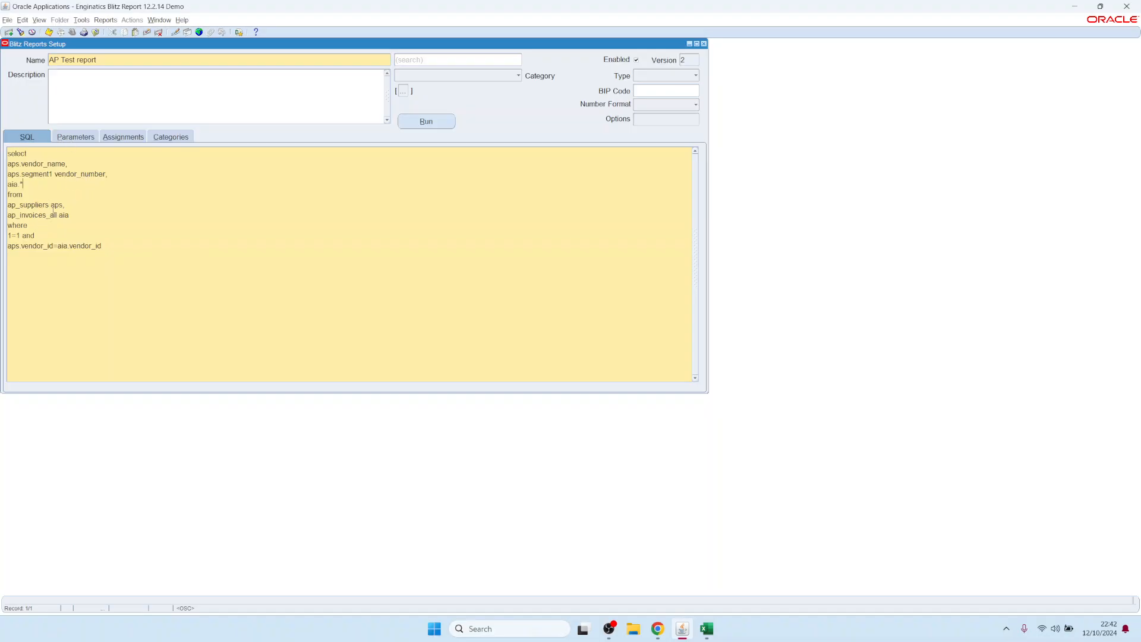
- Add an Invoice Date From parameter by copying the existing one from the AP Intercompany Invoice Details report
{"action": "triple_click", "coordinate": [36, 217]}
{"action": "left_click", "coordinate": [77, 137]}
{"action": "left_click", "coordinate": [92, 187]}
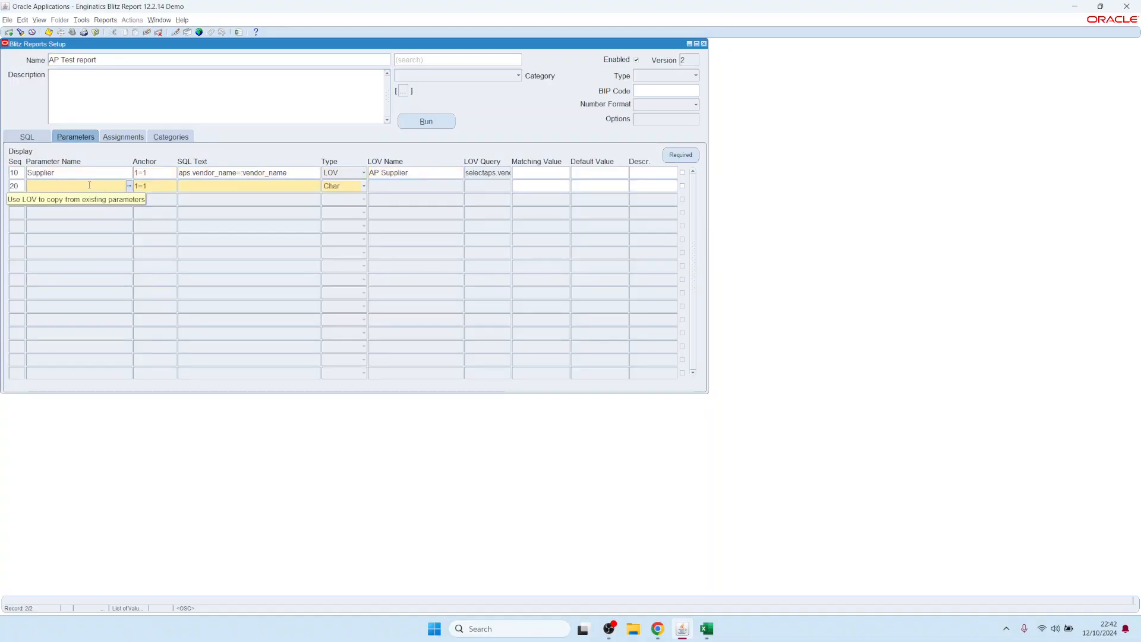
{"action": "key", "text": "ctrl+l"}
{"action": "type", "text": "inv%"}
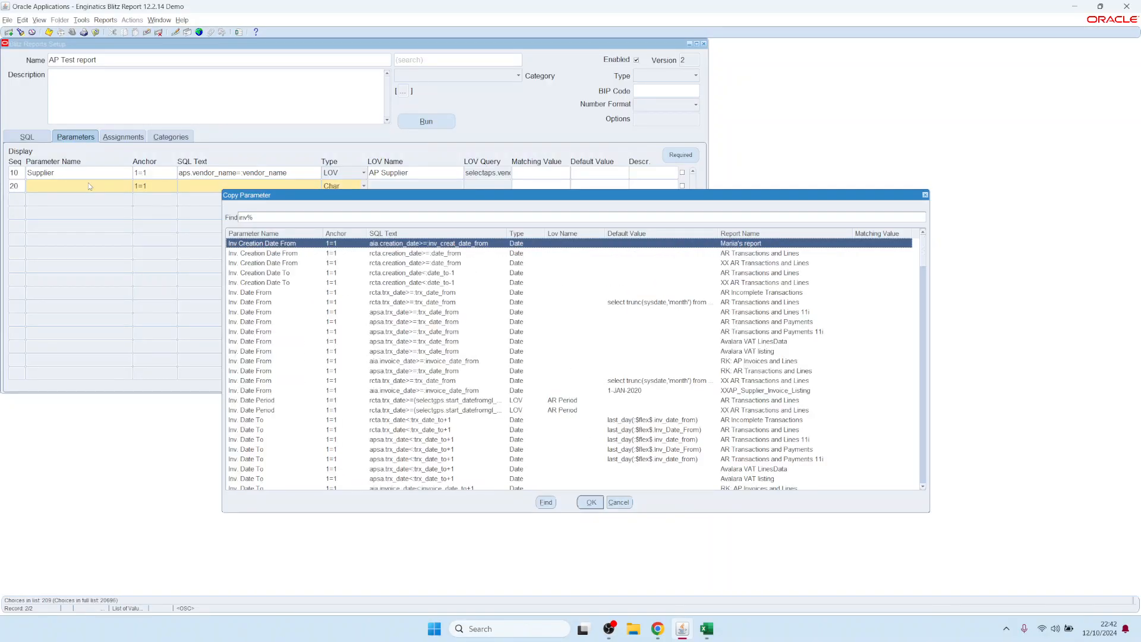
{"action": "key", "text": "Down"}
{"action": "key", "text": "Down"}
{"action": "key", "text": "Down"}
{"action": "key", "text": "Down"}
{"action": "key", "text": "Down"}
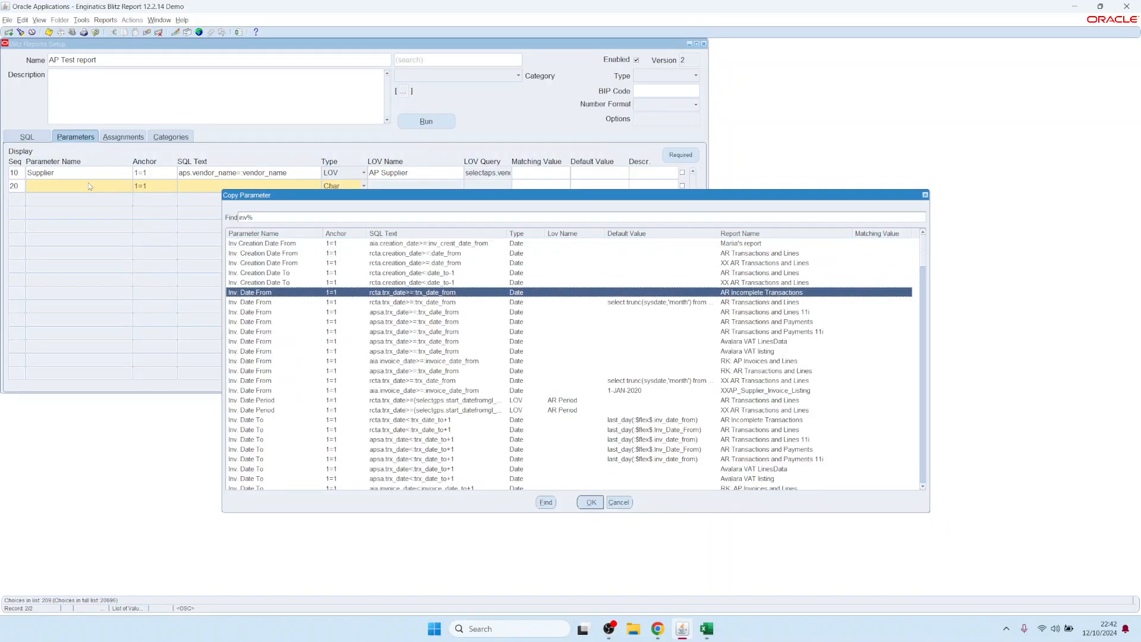
{"action": "type", "text": "oic"}
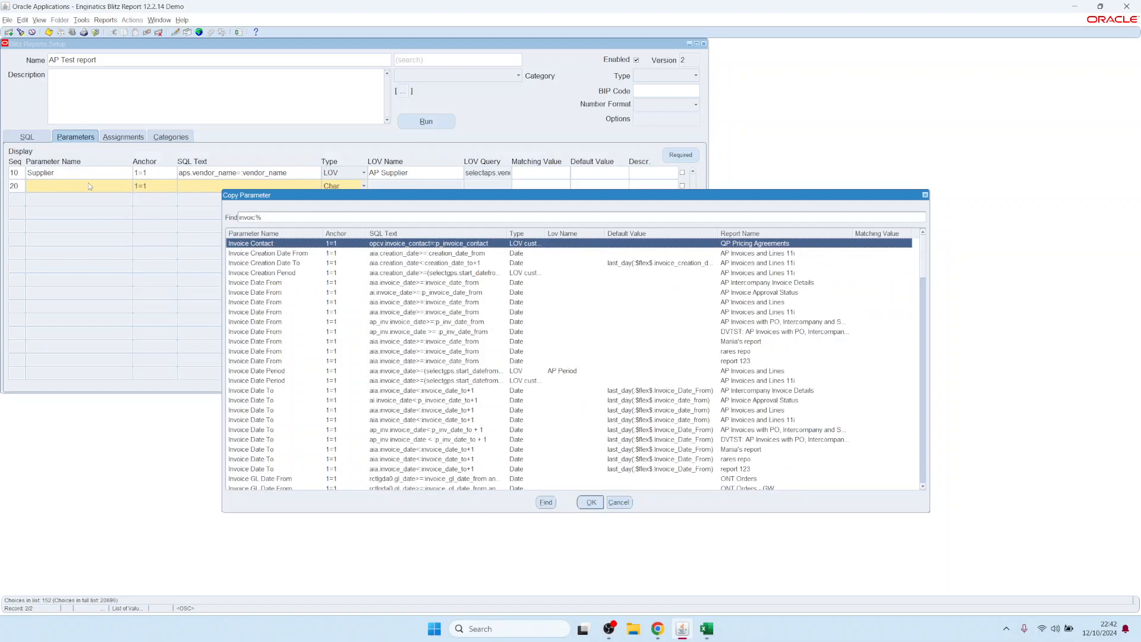
{"action": "key", "text": "Down"}
{"action": "key", "text": "Down"}
{"action": "key", "text": "Down"}
{"action": "key", "text": "Down"}
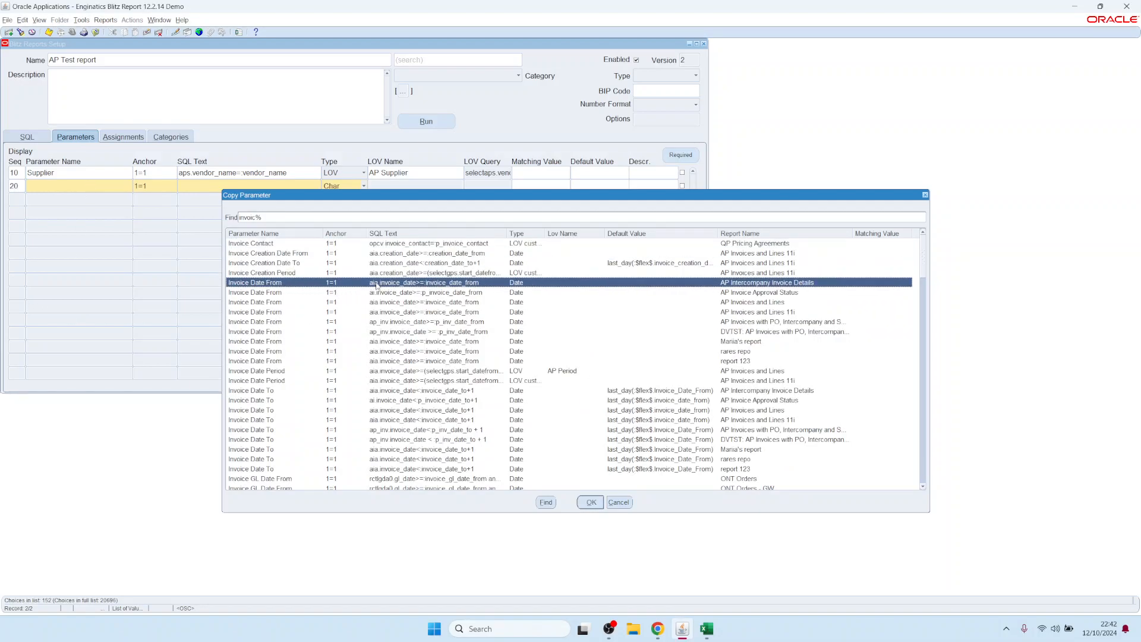
{"action": "double_click", "coordinate": [438, 282]}
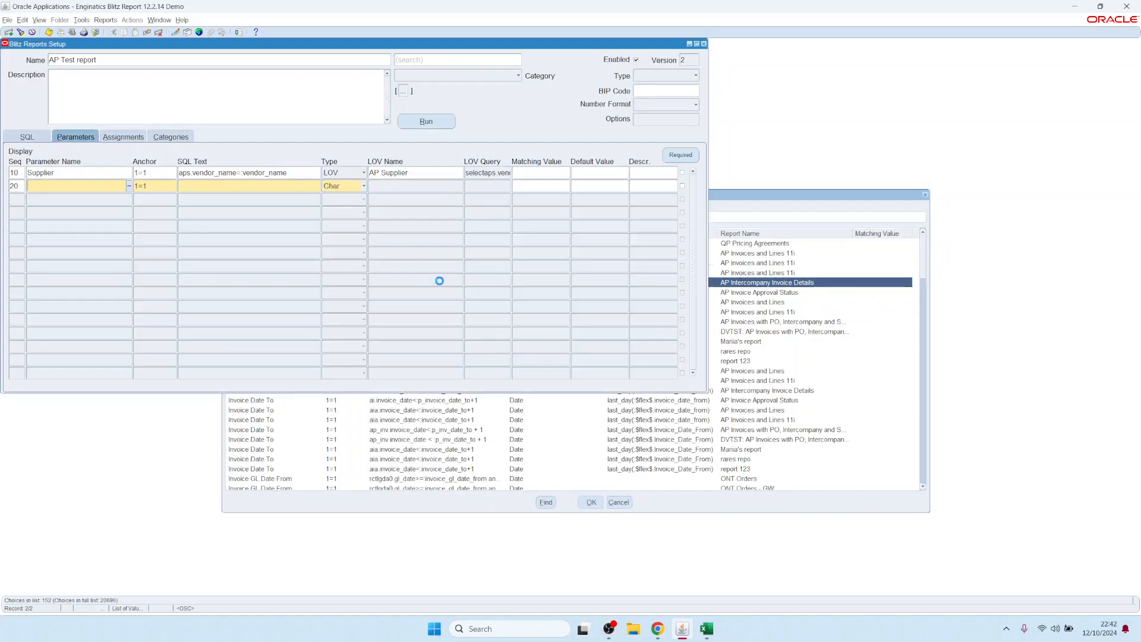
- Add an Invoice Date To parameter by copying the existing one from the AP Intercompany Invoice Details report
{"action": "left_click", "coordinate": [71, 199]}
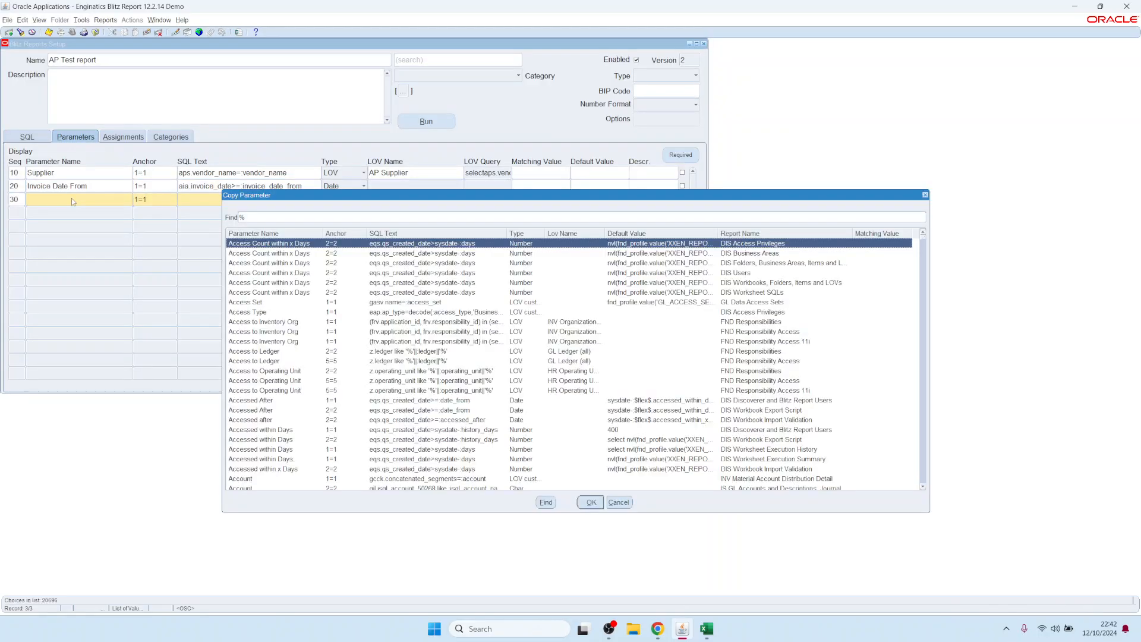
{"action": "type", "text": "voic"}
{"action": "key", "text": "Down"}
{"action": "key", "text": "Down"}
{"action": "key", "text": "Down"}
{"action": "key", "text": "Down"}
{"action": "key", "text": "Down"}
{"action": "key", "text": "Down"}
{"action": "key", "text": "Down"}
{"action": "key", "text": "Down"}
{"action": "key", "text": "Down"}
{"action": "key", "text": "Down"}
{"action": "key", "text": "Down"}
{"action": "key", "text": "Down"}
{"action": "key", "text": "Down"}
{"action": "key", "text": "Down"}
{"action": "key", "text": "Down"}
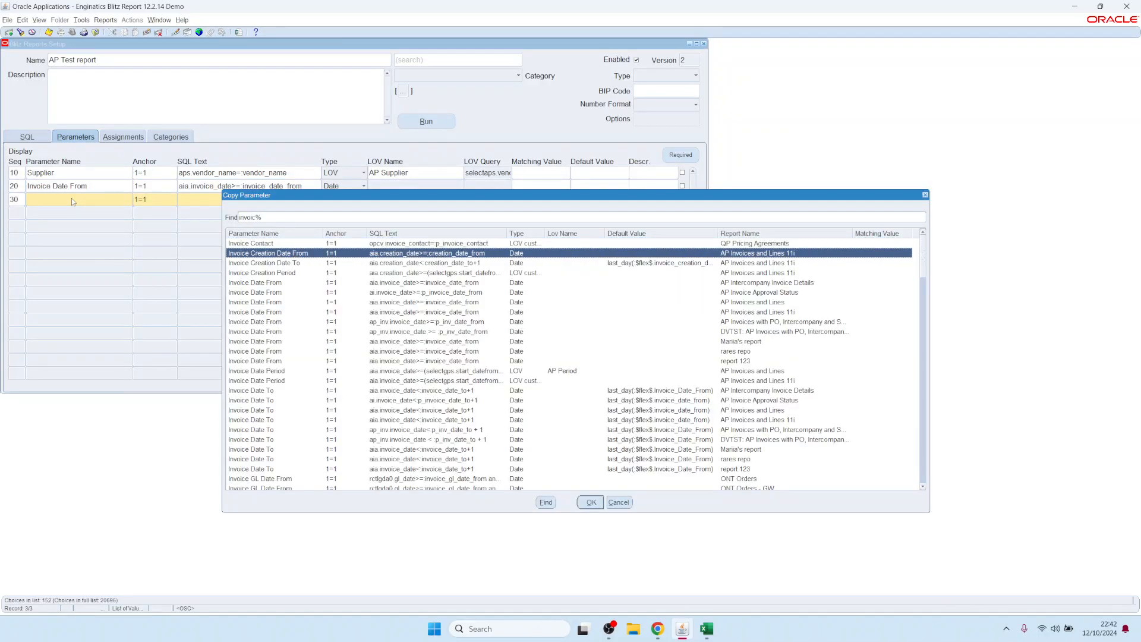
{"action": "key", "text": "Return"}
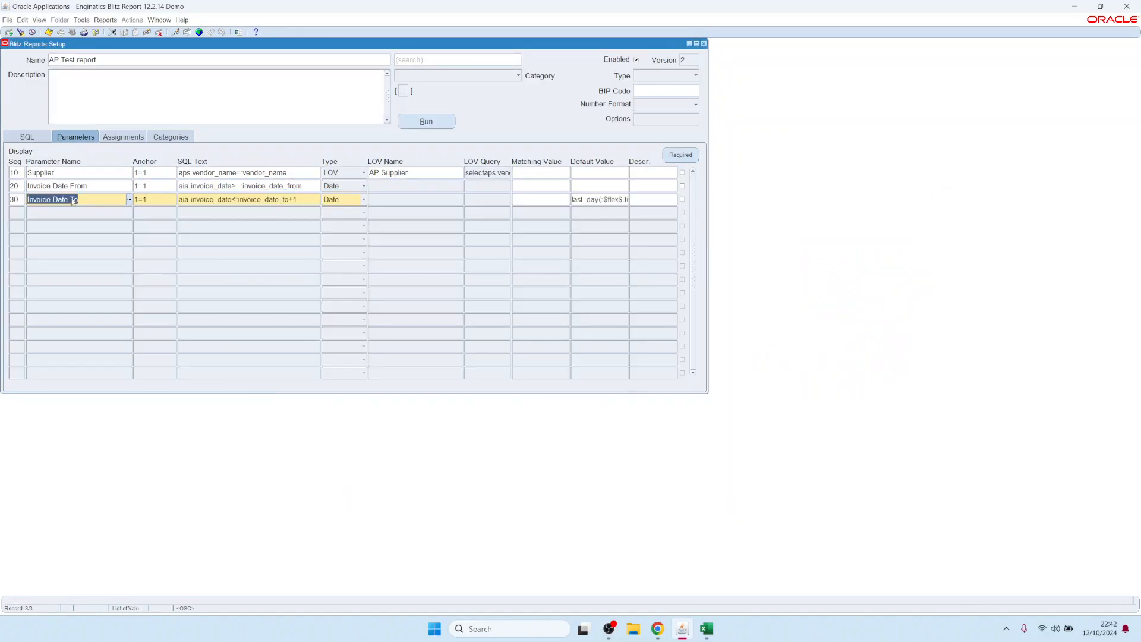
{"action": "mouse_move", "coordinate": [596, 199]}
- Add a new parameter named Invoice Creation Date From below Invoice Date To
{"action": "left_click", "coordinate": [71, 211]}
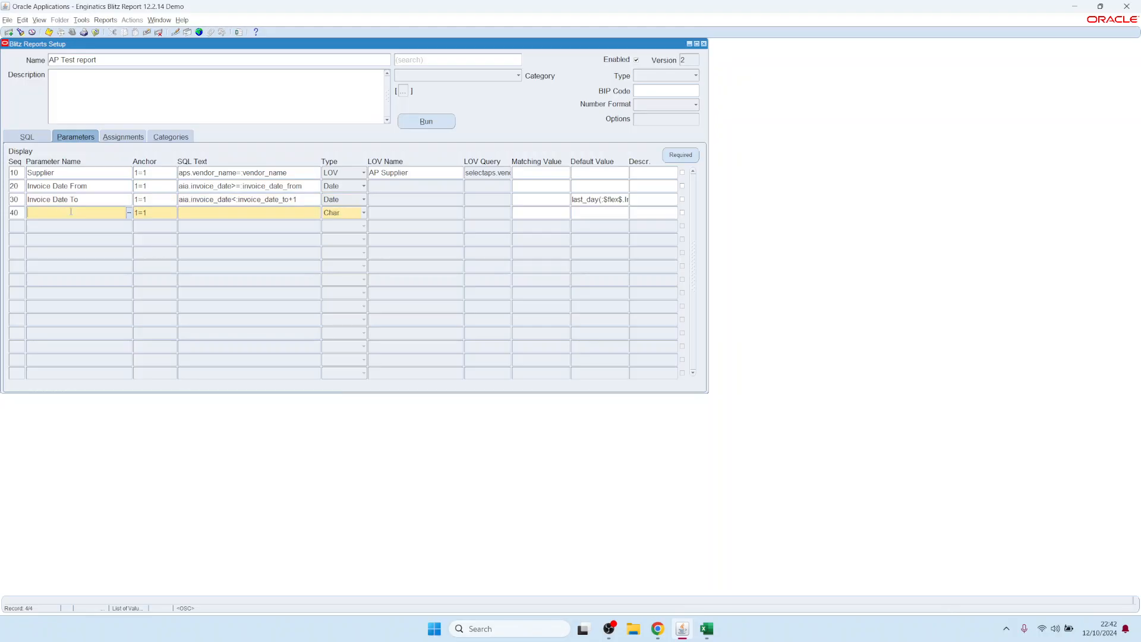
{"action": "mouse_move", "coordinate": [60, 214]}
{"action": "type", "text": "Invoice "}
{"action": "type", "text": "Creat"}
{"action": "type", "text": "ion"}
{"action": "key", "text": "BackSpace"}
{"action": "type", "text": "on Date From"}
{"action": "key", "text": "Tab"}
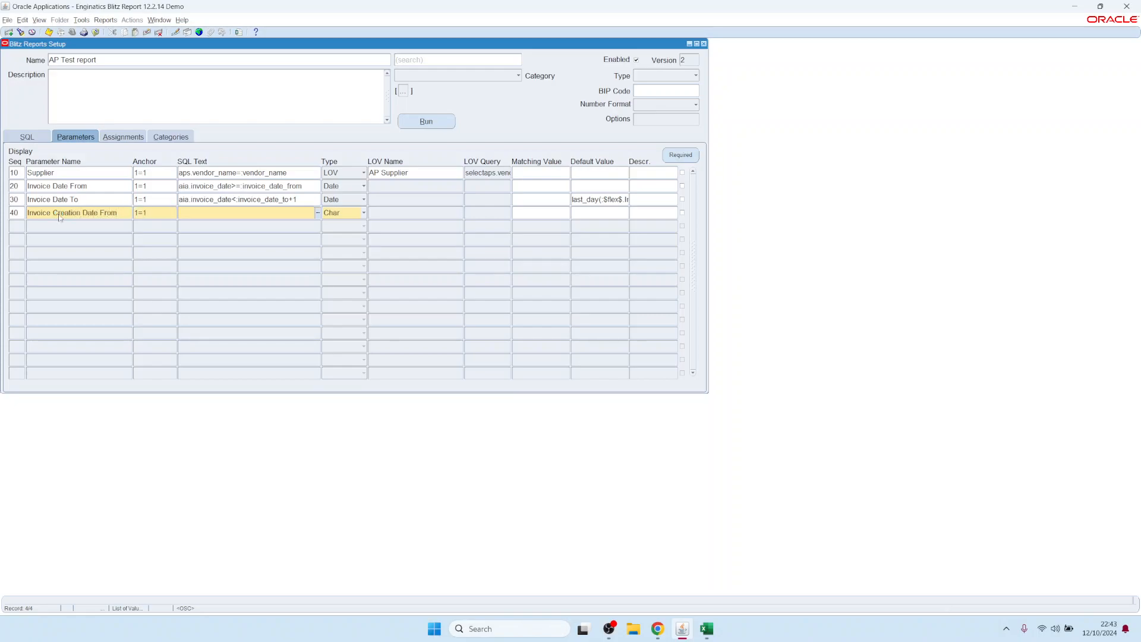
- Give the Invoice Creation Date From parameter the SQL text aia.creation_date>=:inv_create_date_from and the type Date
{"action": "type", "text": "aia.creation_date"}
{"action": "type", "text": ">= inv_create_date_from"}
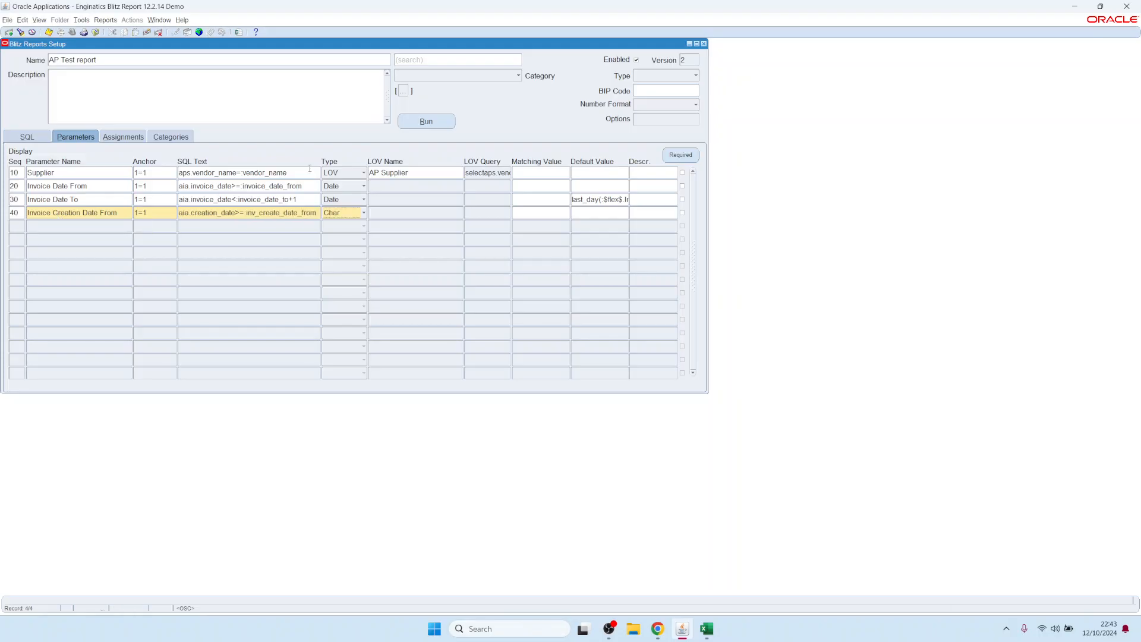
{"action": "left_click", "coordinate": [344, 213]}
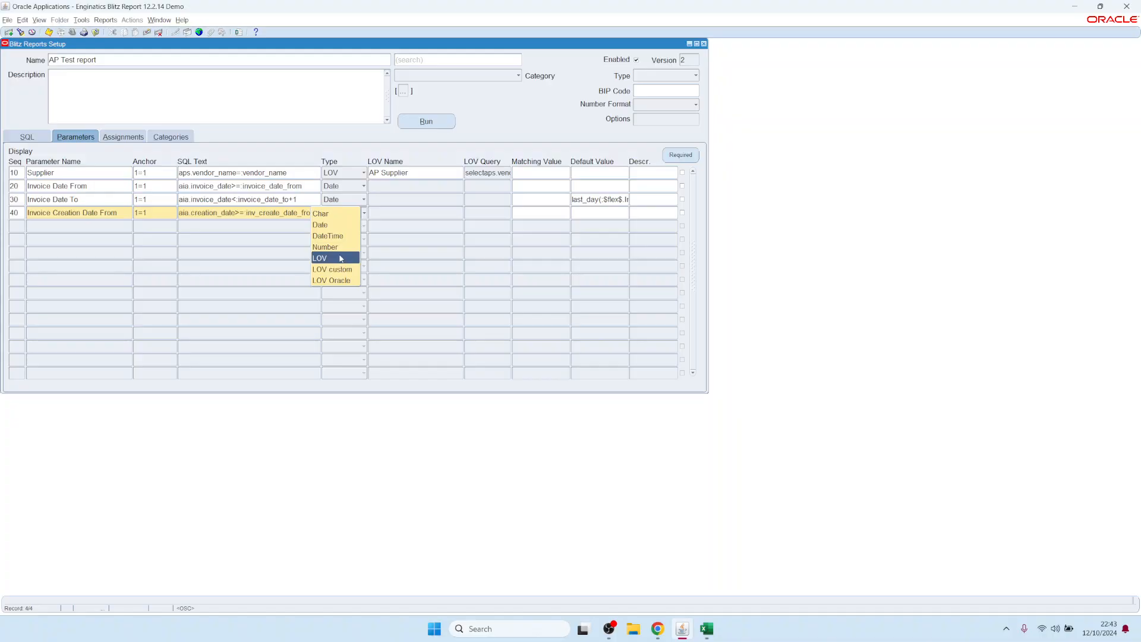
{"action": "left_click", "coordinate": [334, 232]}
- Run the AP Test report with Invoice Creation Date From set to 01-JAN-2022
{"action": "left_click", "coordinate": [426, 121]}
{"action": "left_click", "coordinate": [542, 323]}
{"action": "type", "text": "1jan22"}
{"action": "key", "text": "Tab"}
{"action": "left_click", "coordinate": [447, 246]}
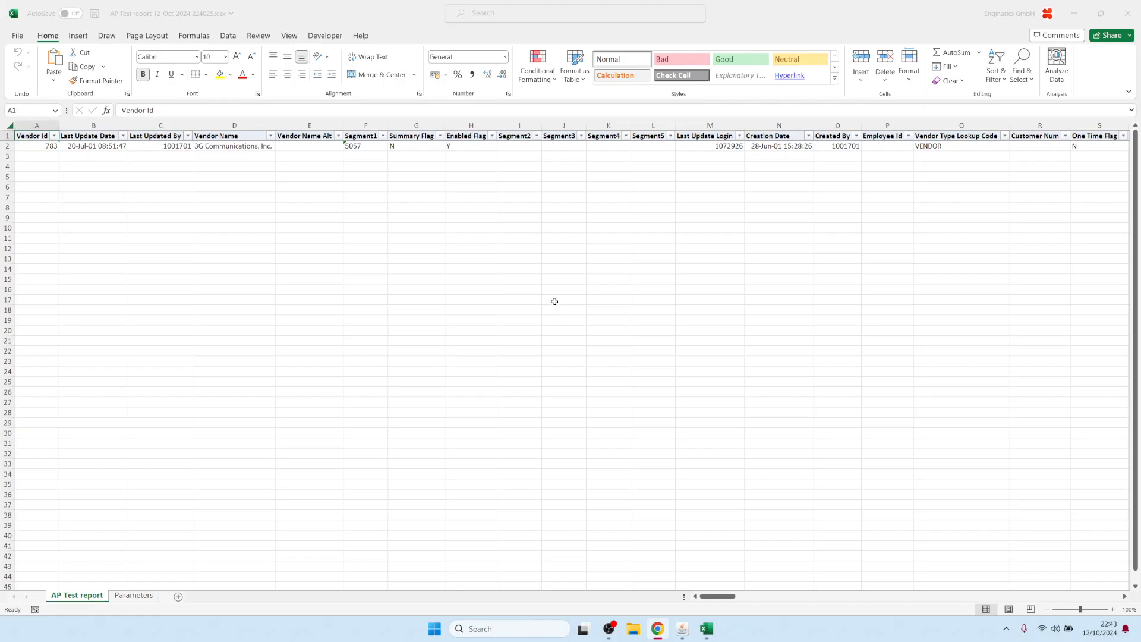
- Look over the vendor and invoice columns in the new Excel output and return to Oracle Applications
{"action": "left_click", "coordinate": [519, 207]}
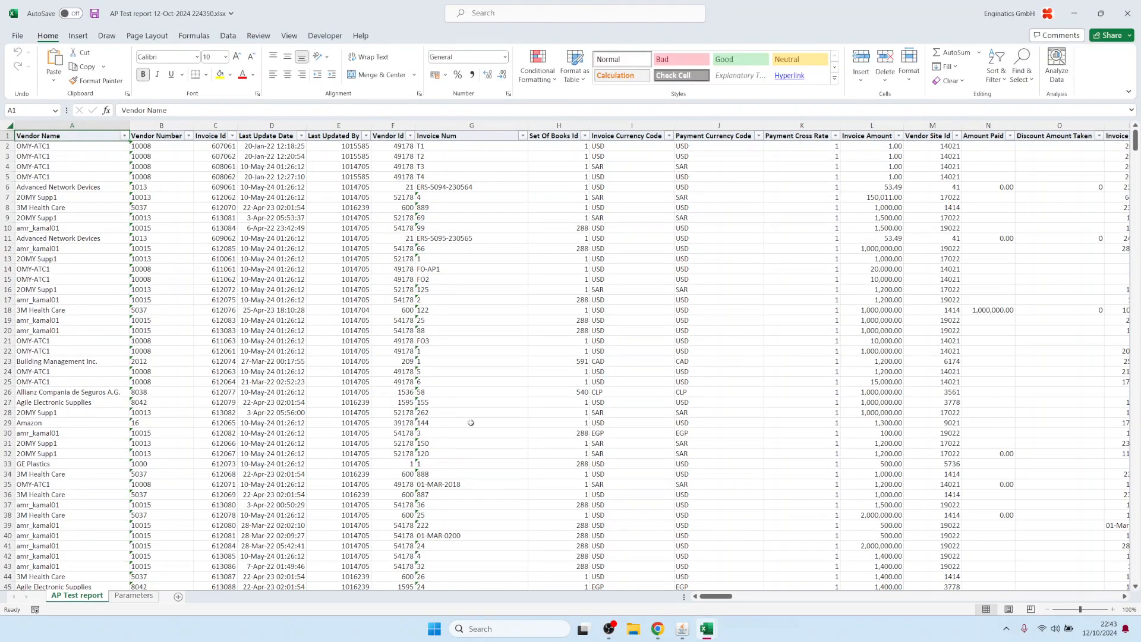
{"action": "left_click_drag", "start_coordinate": [713, 597], "coordinate": [716, 636]}
{"action": "left_click", "coordinate": [681, 628]}
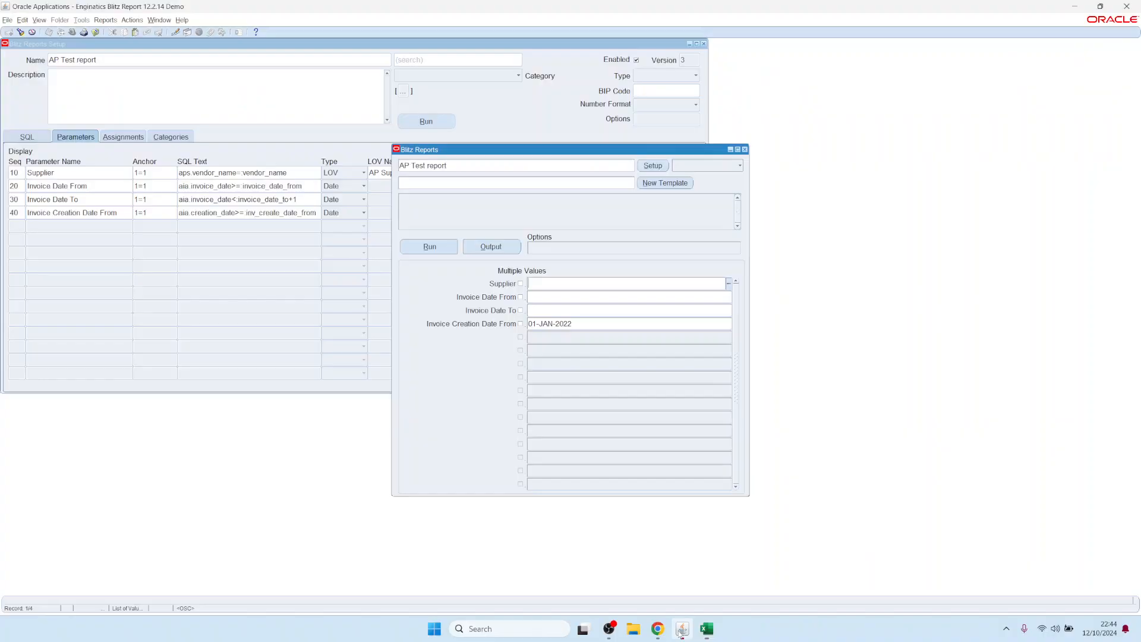
- Create a new template for the AP Test report and add Vendor Name and Vendor Number to its displayed columns
{"action": "left_click", "coordinate": [599, 183]}
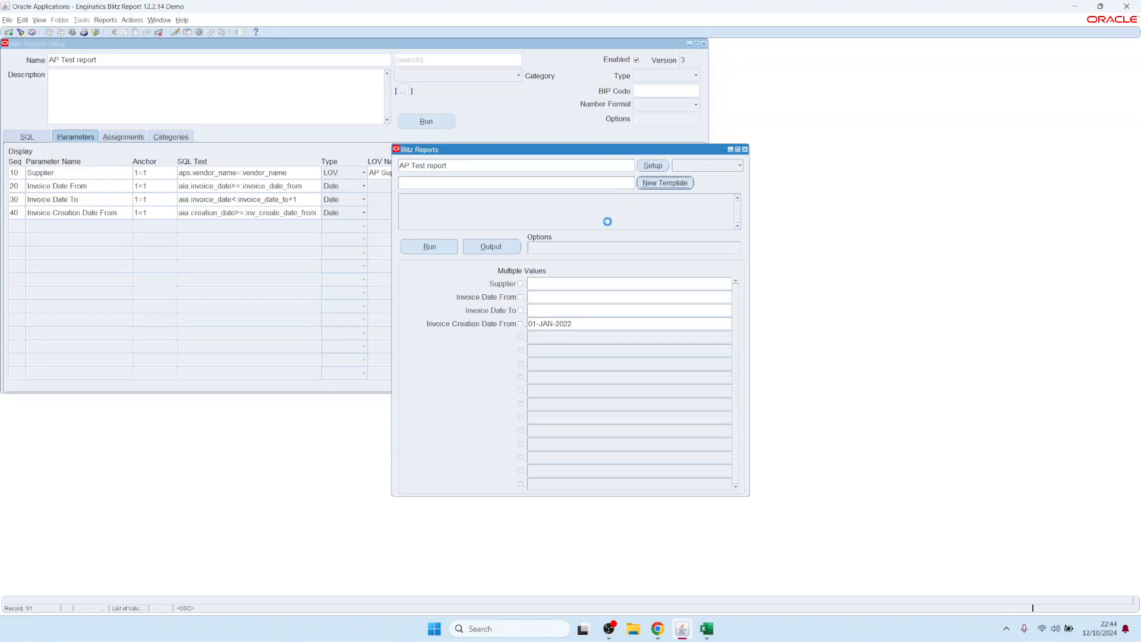
{"action": "left_click", "coordinate": [425, 323]}
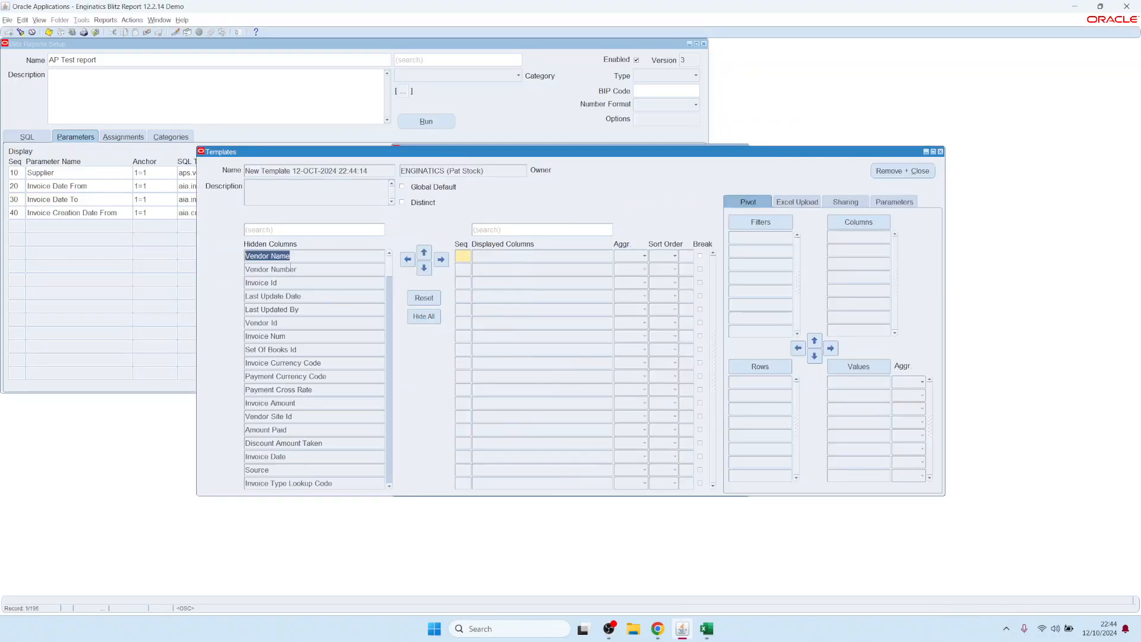
{"action": "left_click", "coordinate": [306, 270], "text": "shift"}
{"action": "left_click", "coordinate": [440, 262]}
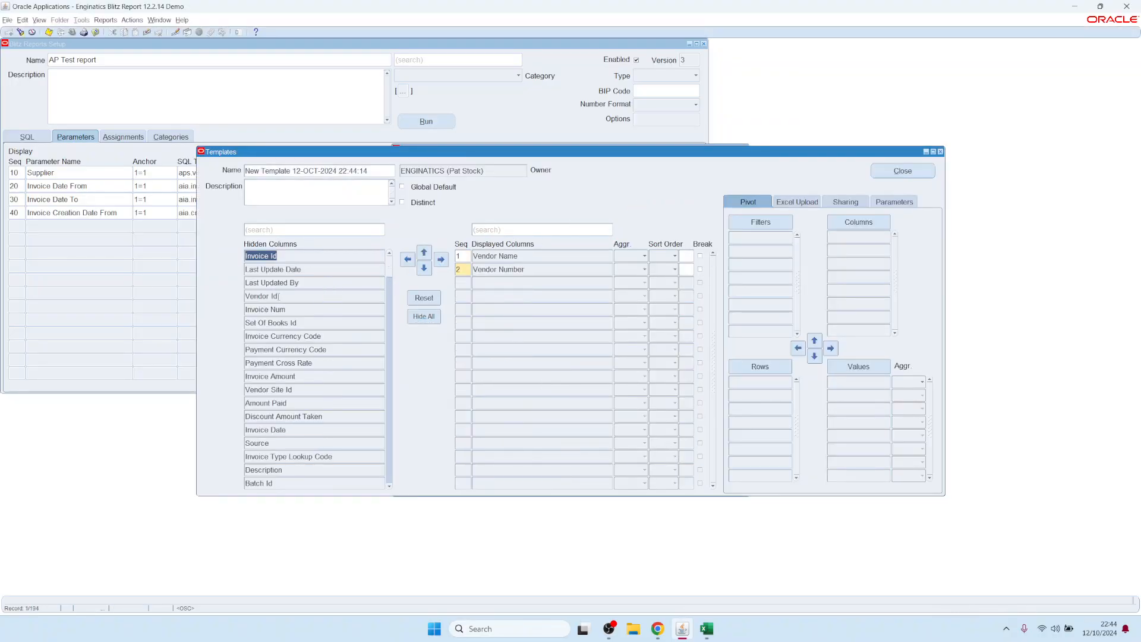
- Display the Invoice Num, Invoice Currency Code, Invoice Amount, Amount Paid, Invoice Date, Source and Invoice Type Lookup Code columns as well
{"action": "left_click", "coordinate": [281, 310]}
{"action": "left_click", "coordinate": [288, 336], "text": "ctrl"}
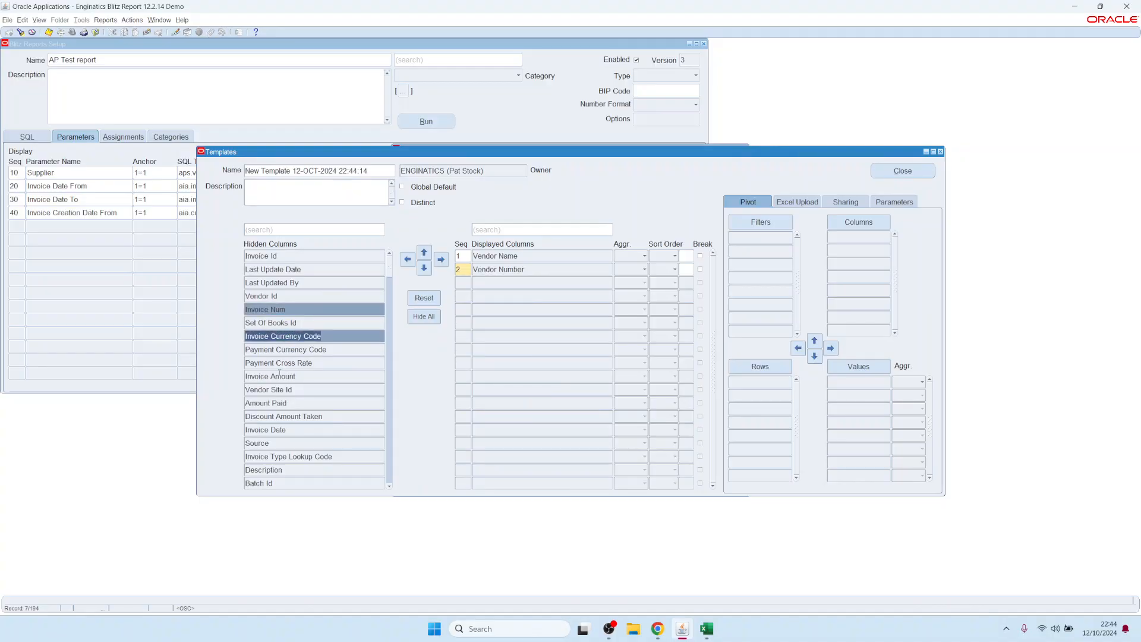
{"action": "left_click", "coordinate": [279, 377], "text": "ctrl"}
{"action": "left_click", "coordinate": [274, 404], "text": "ctrl"}
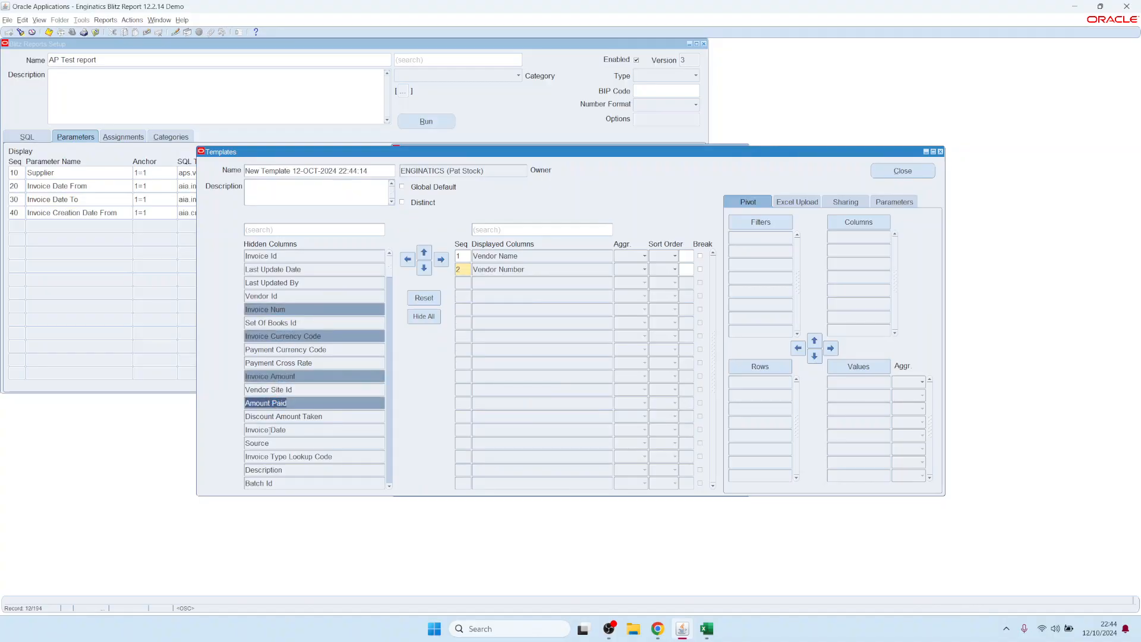
{"action": "left_click", "coordinate": [270, 430], "text": "ctrl"}
{"action": "left_click", "coordinate": [267, 444], "text": "ctrl"}
{"action": "left_click", "coordinate": [270, 457], "text": "ctrl"}
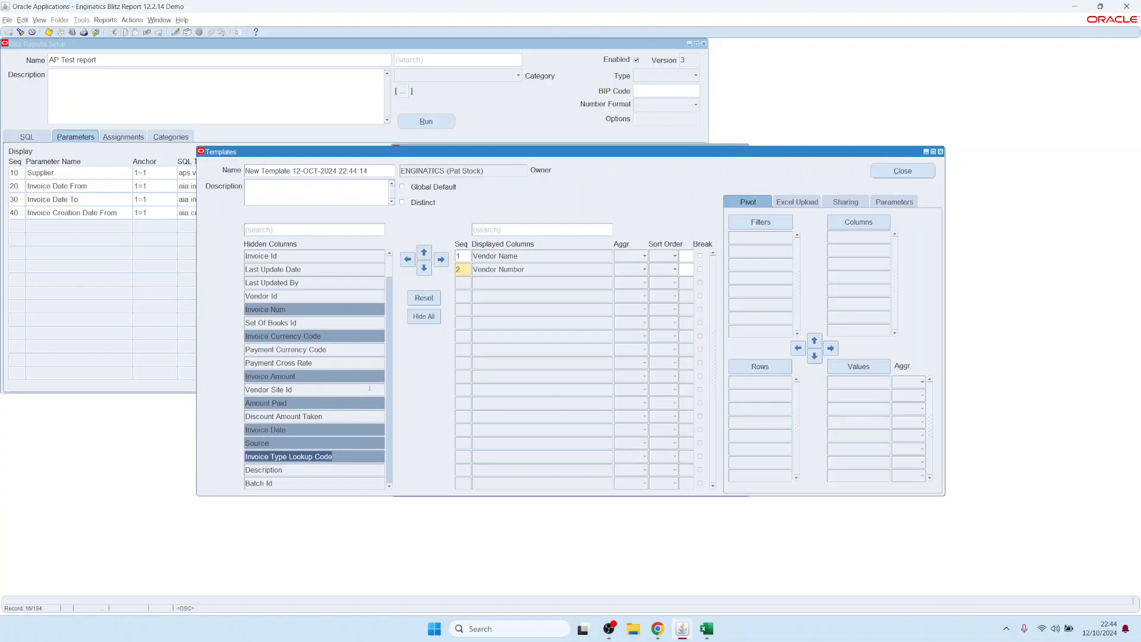
{"action": "left_click", "coordinate": [442, 260]}
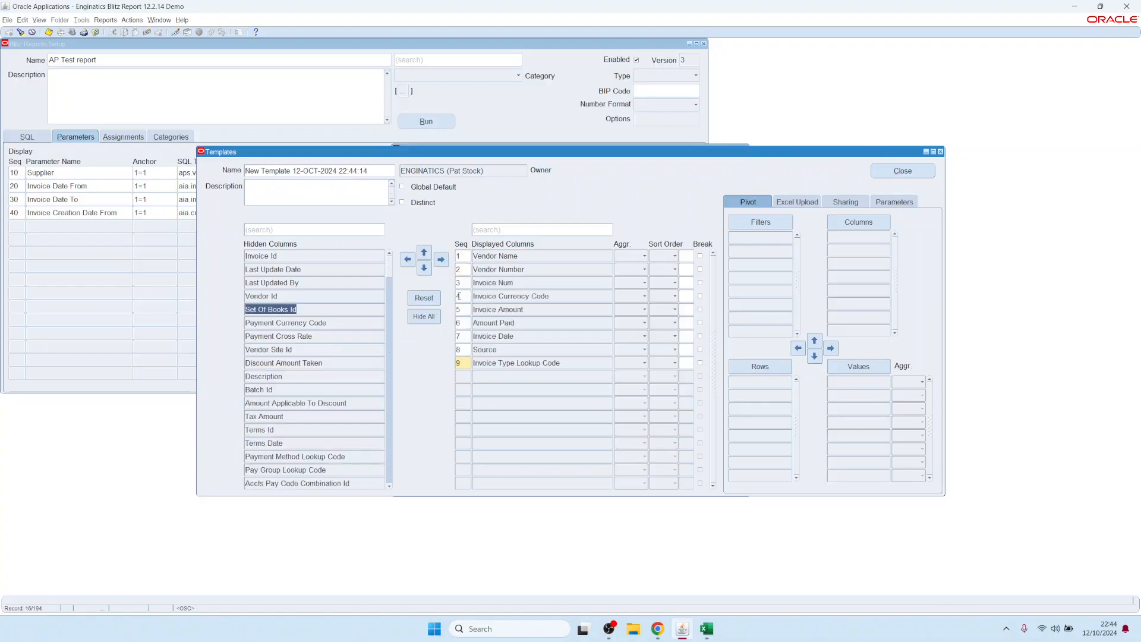
- Move Invoice Currency Code, Invoice Amount and Amount Paid to the end of the displayed columns, after Invoice Type Lookup Code
{"action": "left_click", "coordinate": [515, 299]}
{"action": "left_click", "coordinate": [487, 323], "text": "shift"}
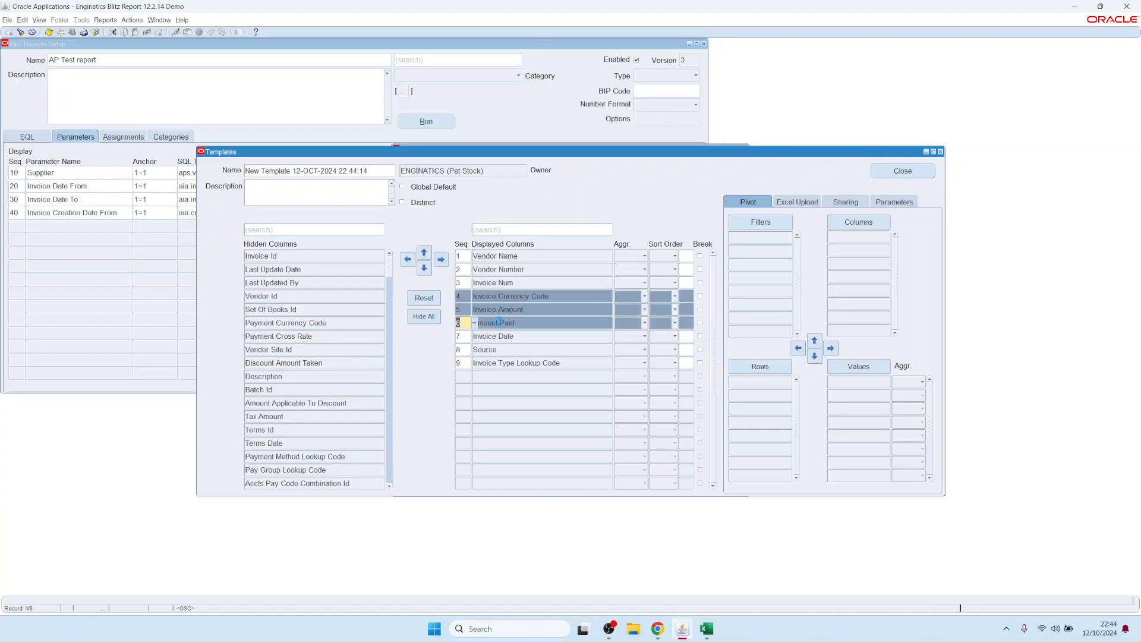
{"action": "left_click", "coordinate": [423, 252]}
{"action": "left_click", "coordinate": [424, 269]}
{"action": "type", "text": "9"}
{"action": "key", "text": "Tab"}
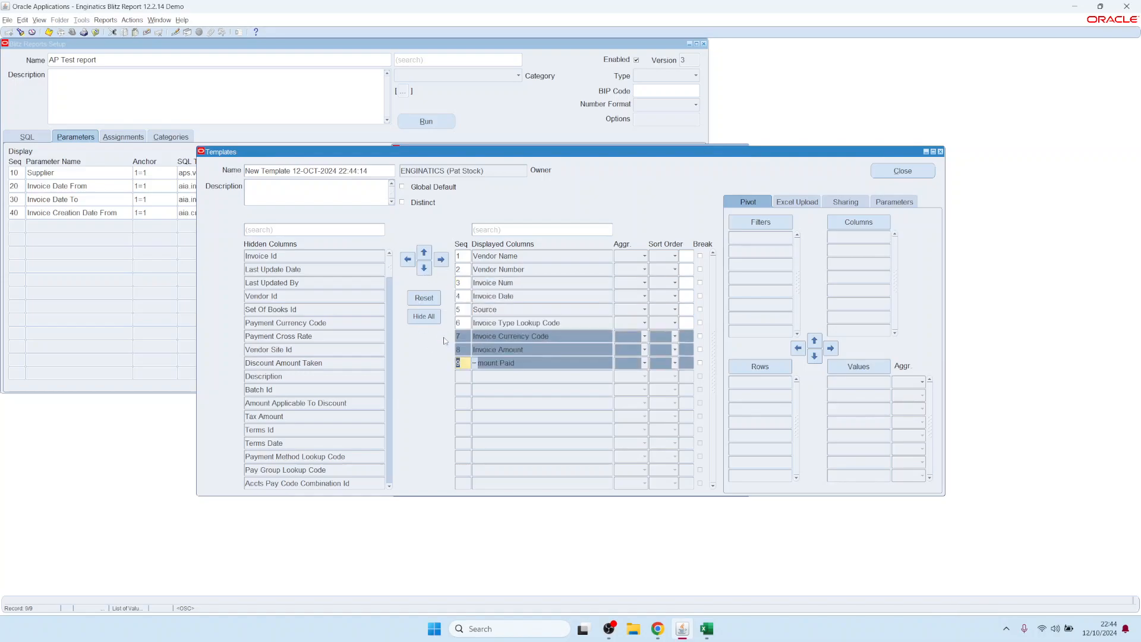
- Close the template, run the report with it, view the Excel output and return to Oracle Applications
{"action": "left_click_drag", "start_coordinate": [759, 154], "coordinate": [836, 189]}
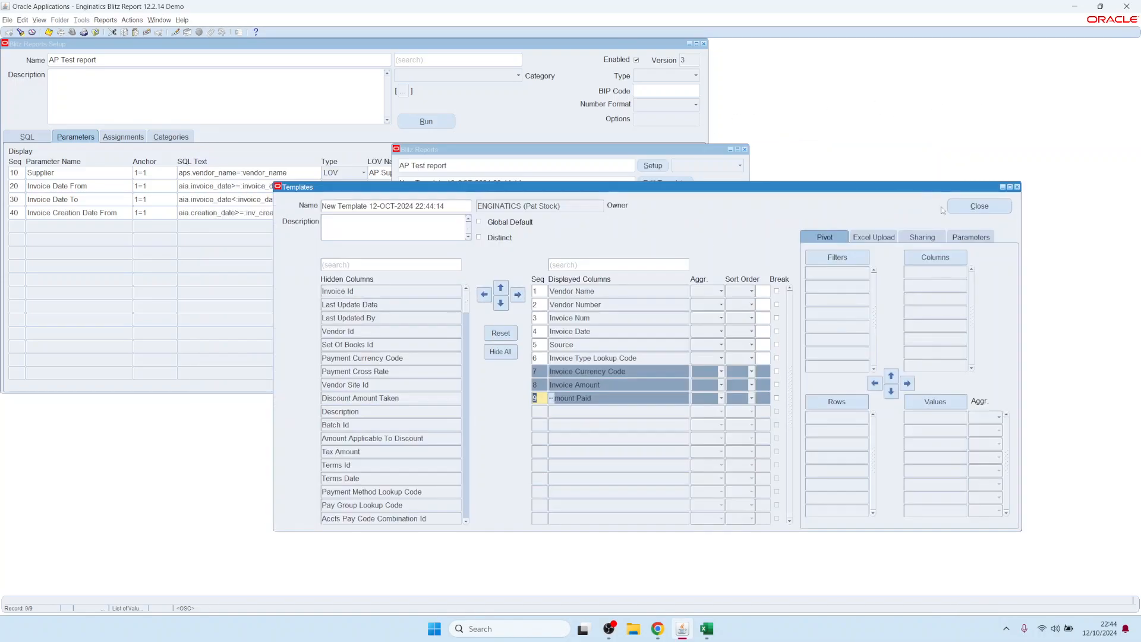
{"action": "left_click", "coordinate": [978, 211]}
{"action": "left_click", "coordinate": [437, 254]}
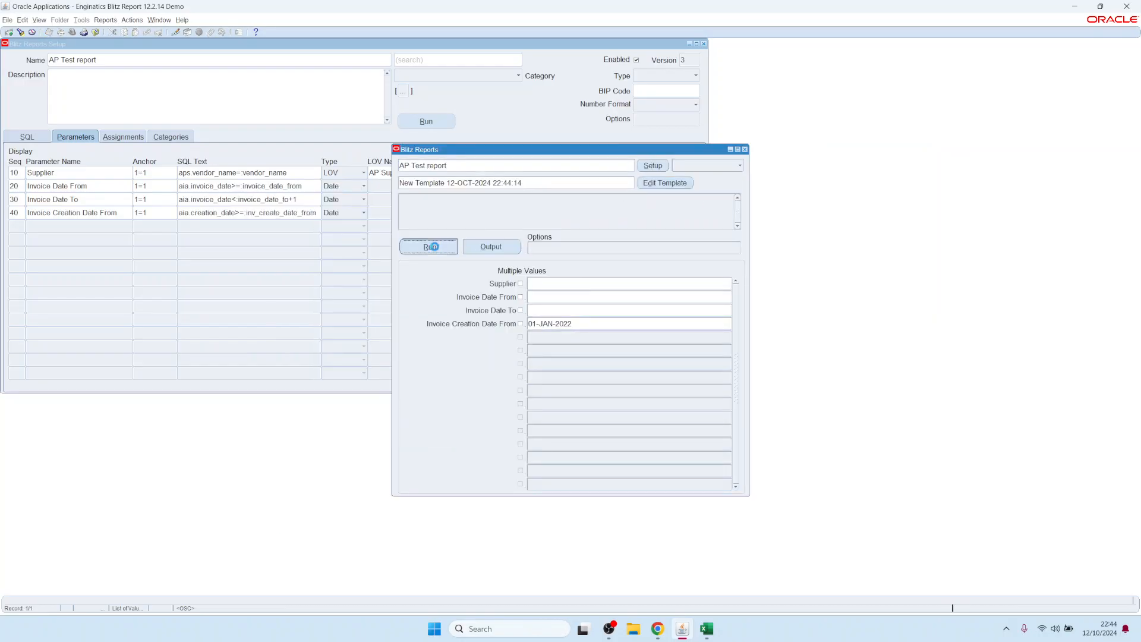
{"action": "left_click_drag", "start_coordinate": [183, 104], "coordinate": [163, 101]}
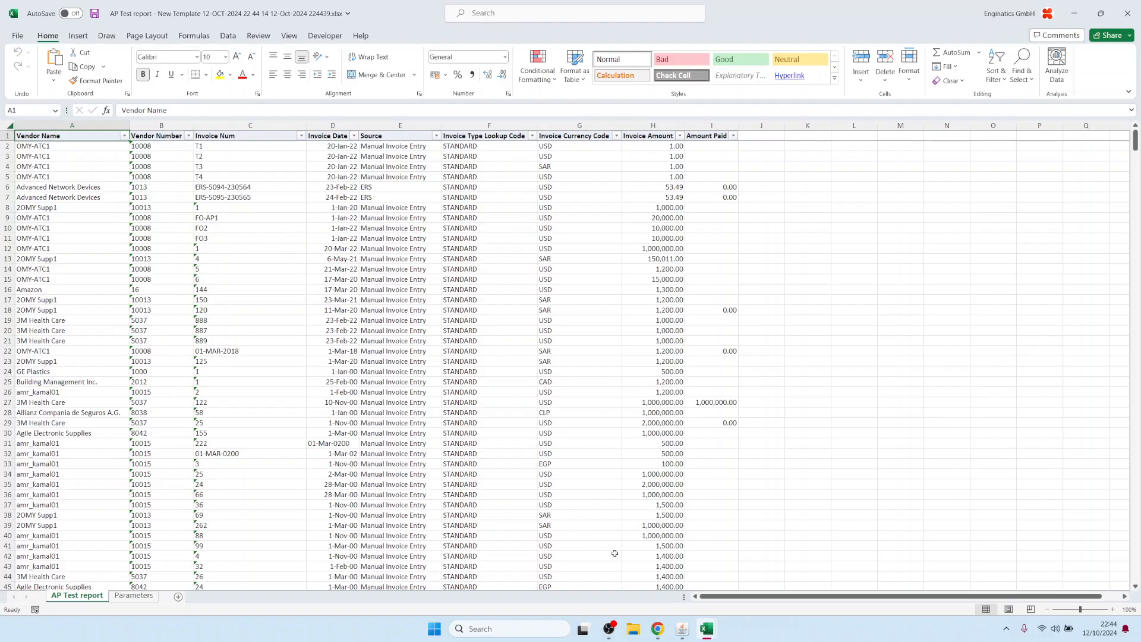
{"action": "left_click", "coordinate": [682, 628]}
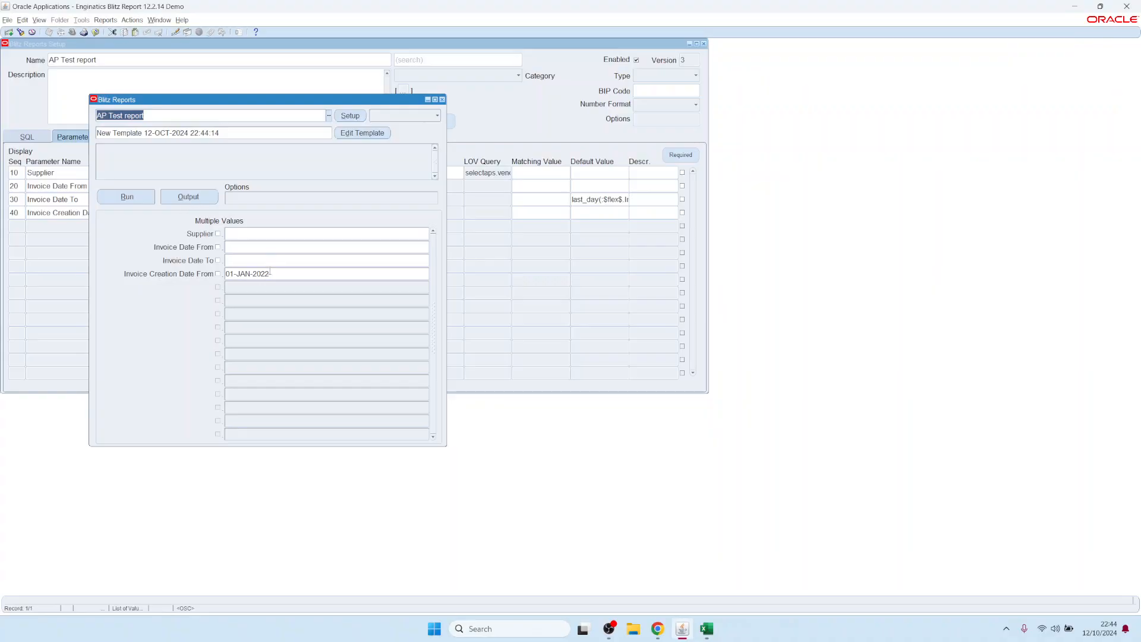
- Clear the Invoice Creation Date From value, rerun the report without any parameter values and open its output
{"action": "left_click", "coordinate": [280, 273]}
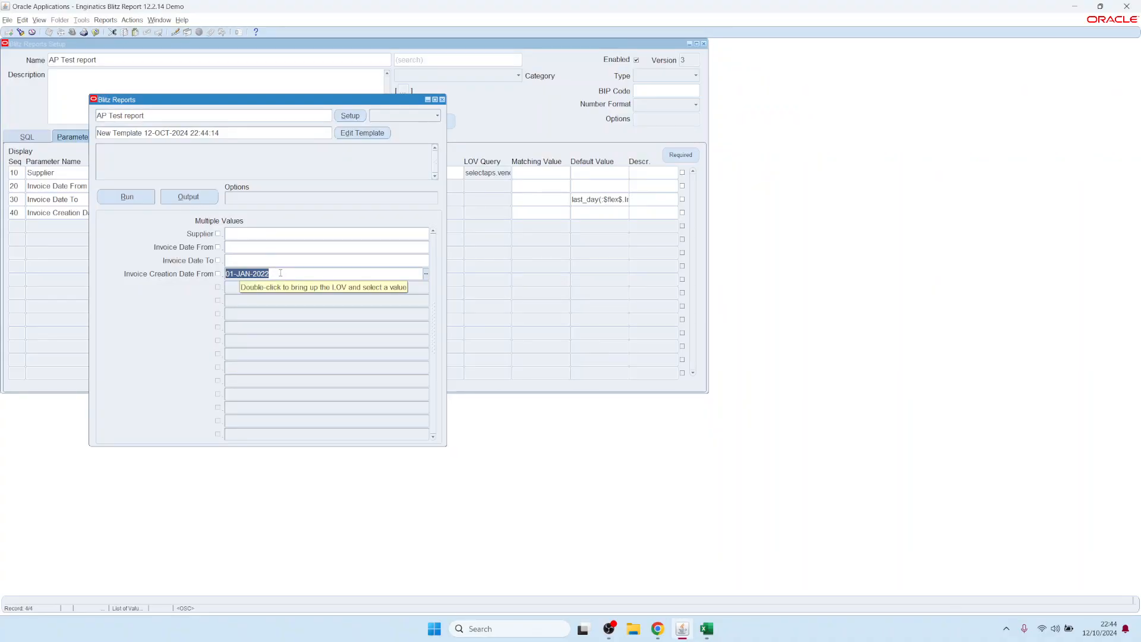
{"action": "key", "text": "Delete"}
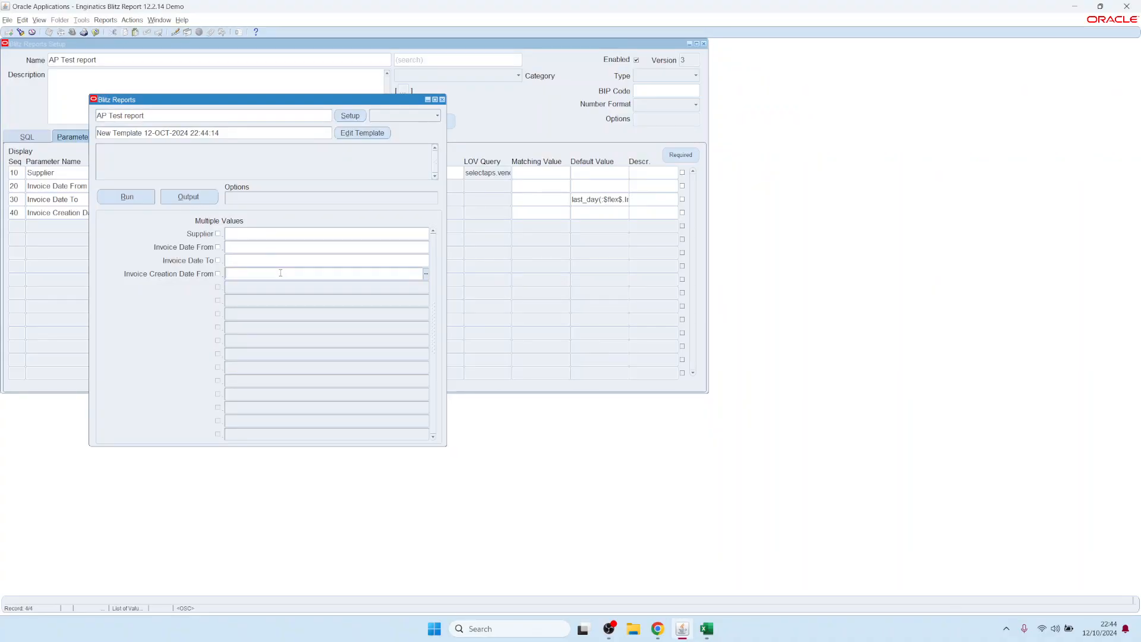
{"action": "left_click", "coordinate": [128, 203]}
{"action": "left_click", "coordinate": [193, 198]}
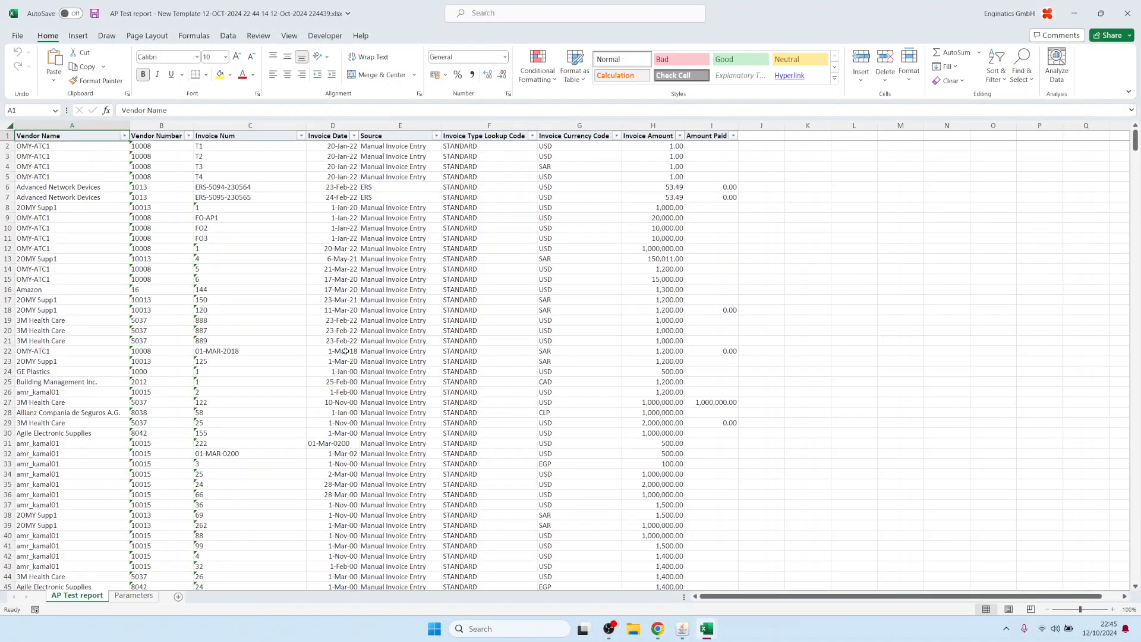
- Examine the full Excel output down to its last row and return to Oracle Applications
{"action": "left_click", "coordinate": [203, 301]}
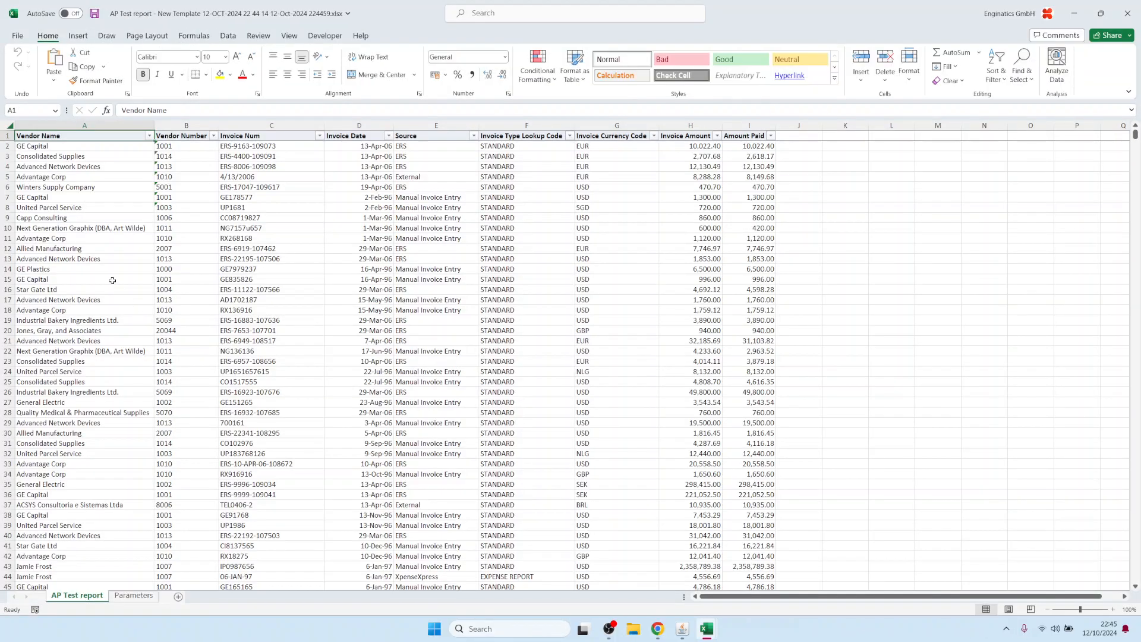
{"action": "left_click", "coordinate": [110, 278]}
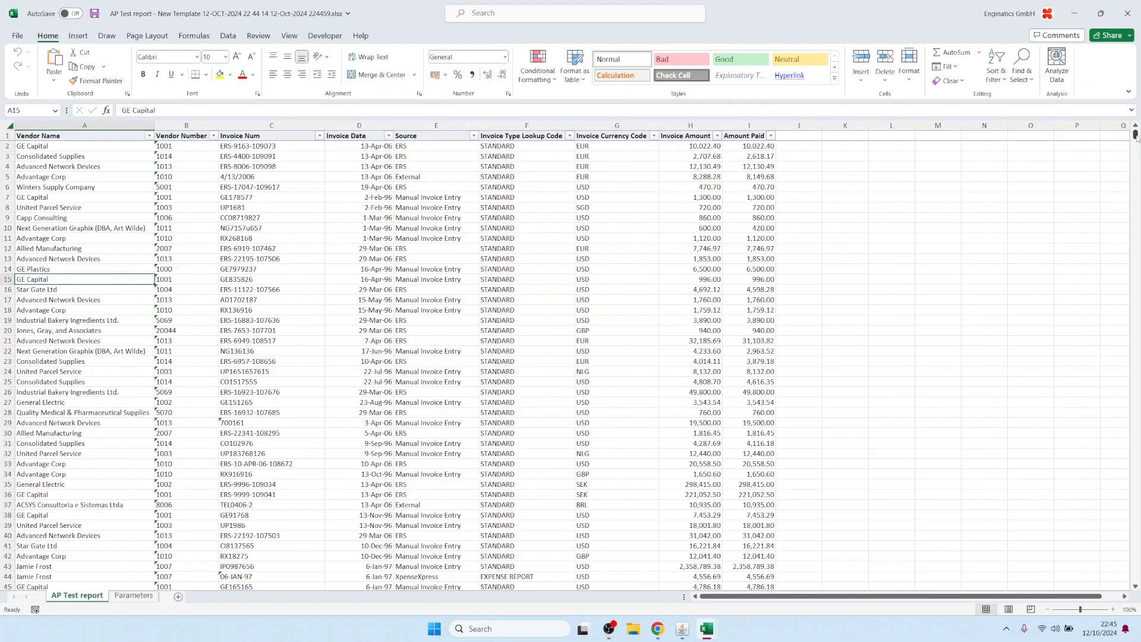
{"action": "left_click_drag", "start_coordinate": [1140, 186], "coordinate": [1139, 551]}
{"action": "left_click", "coordinate": [126, 329]}
{"action": "key", "text": "ctrl+Down"}
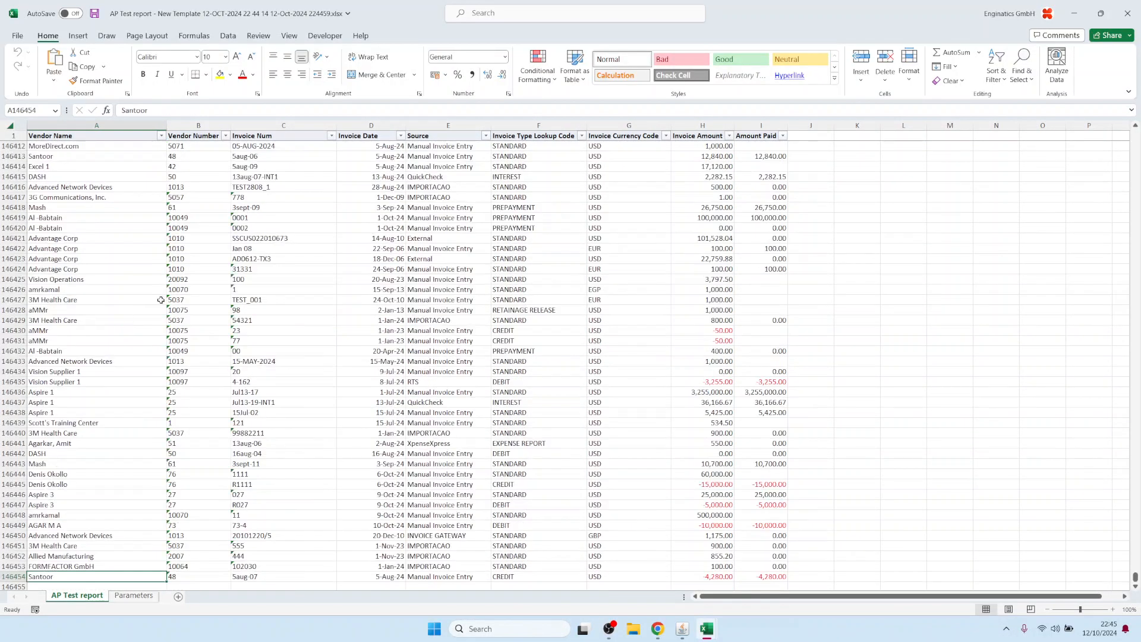
{"action": "left_click", "coordinate": [369, 340]}
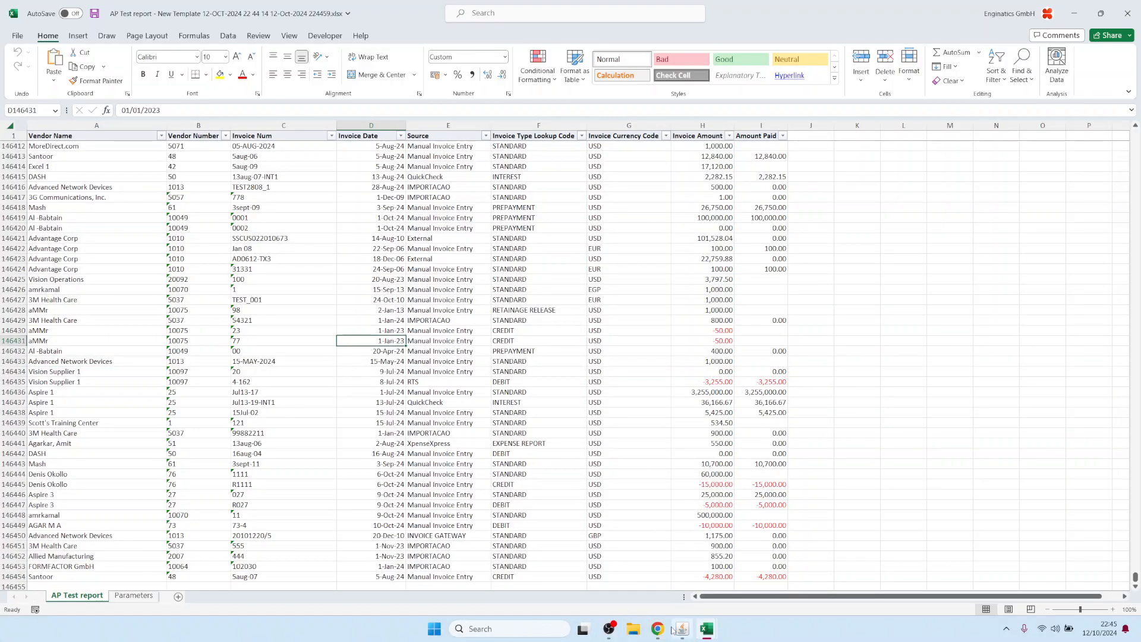
{"action": "mouse_move", "coordinate": [681, 633]}
{"action": "left_click", "coordinate": [680, 597]}
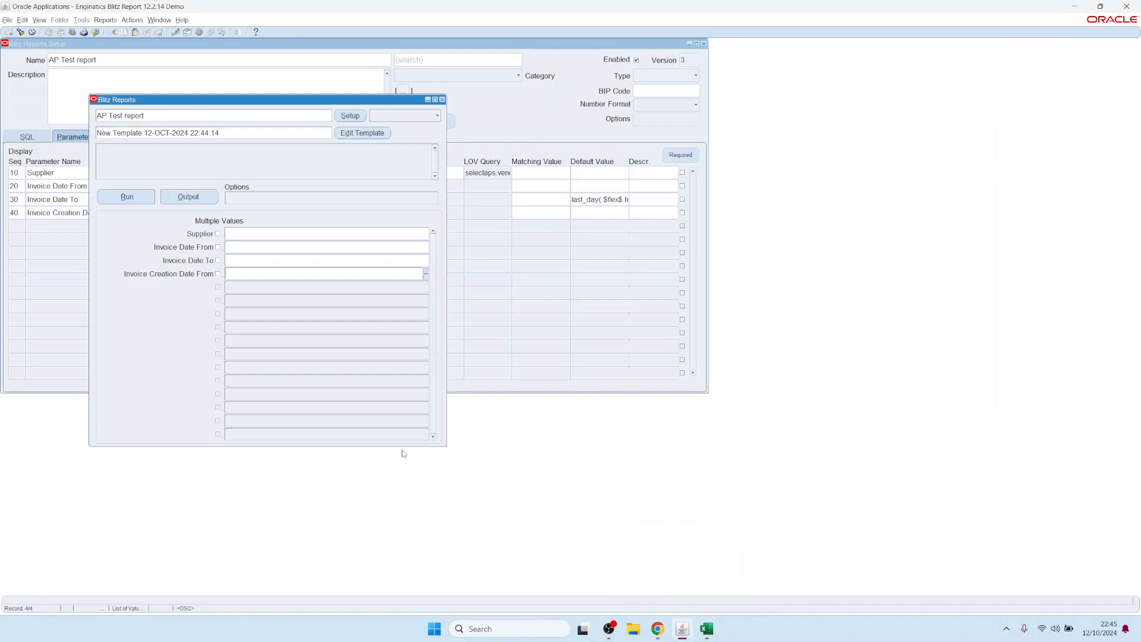
- Mark the Invoice Date From and Invoice Date To parameters as required in the report setup and open the run form
{"action": "left_click", "coordinate": [325, 247]}
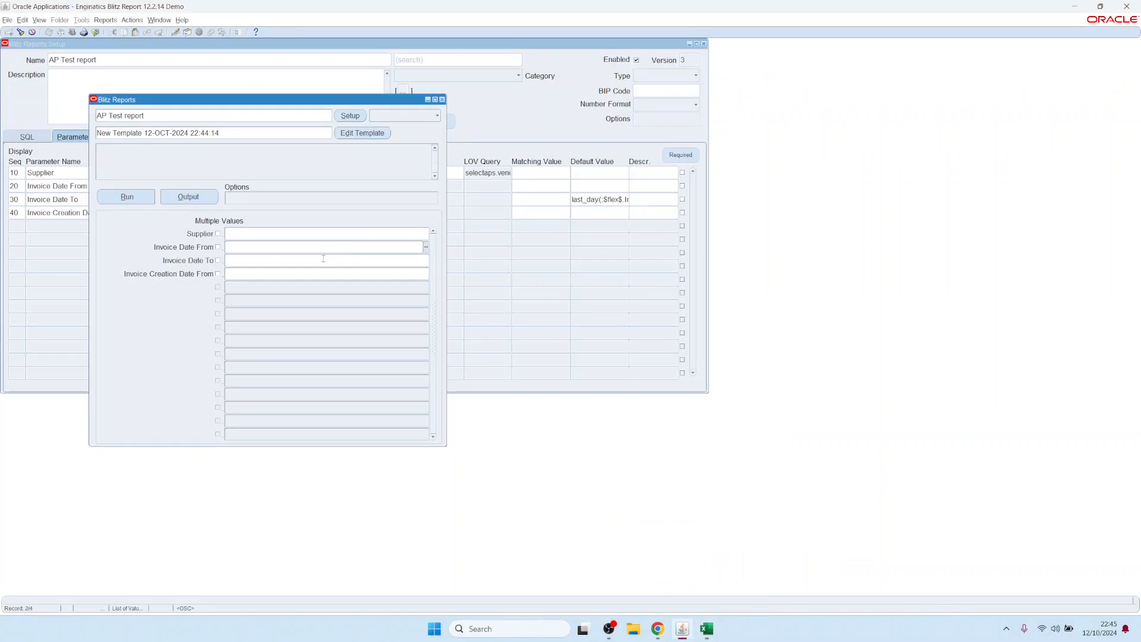
{"action": "left_click", "coordinate": [350, 117]}
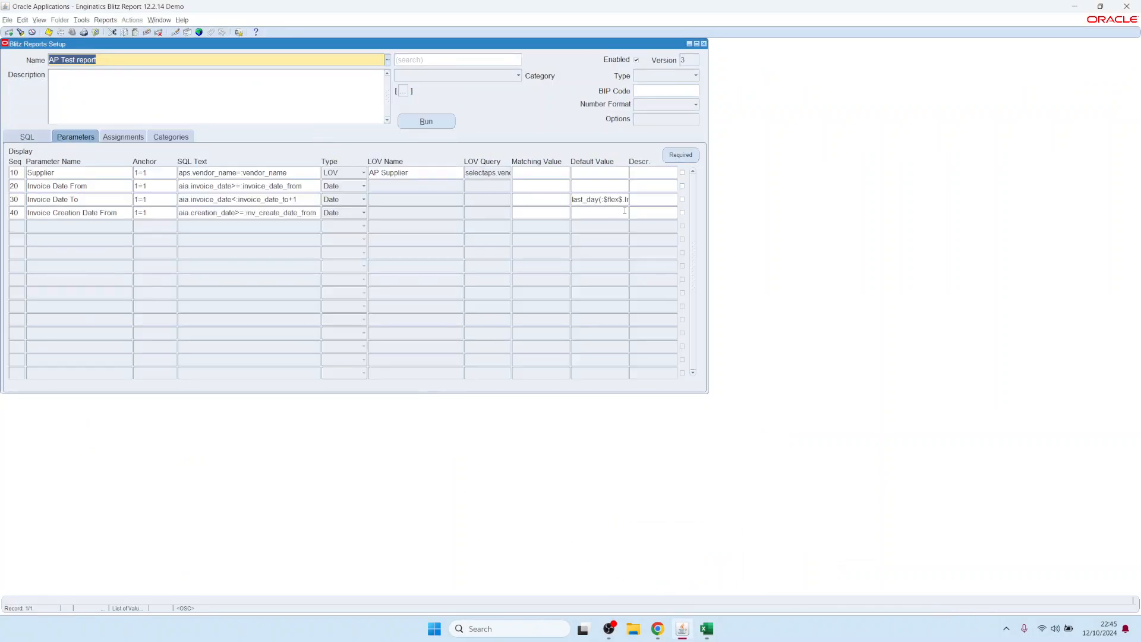
{"action": "left_click", "coordinate": [682, 186]}
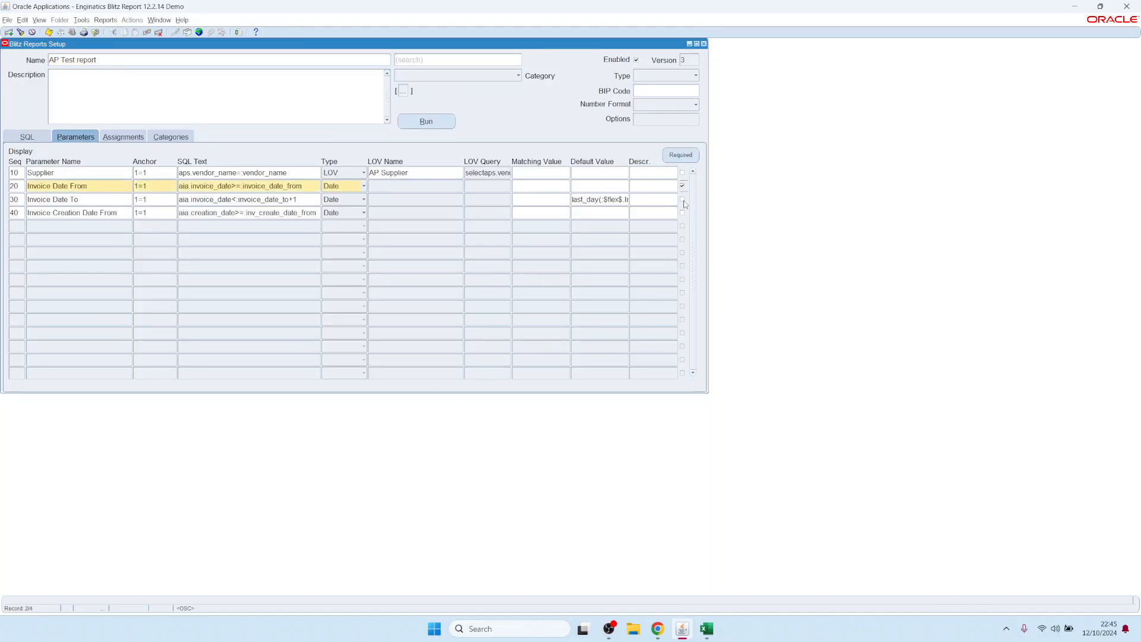
{"action": "left_click", "coordinate": [682, 200]}
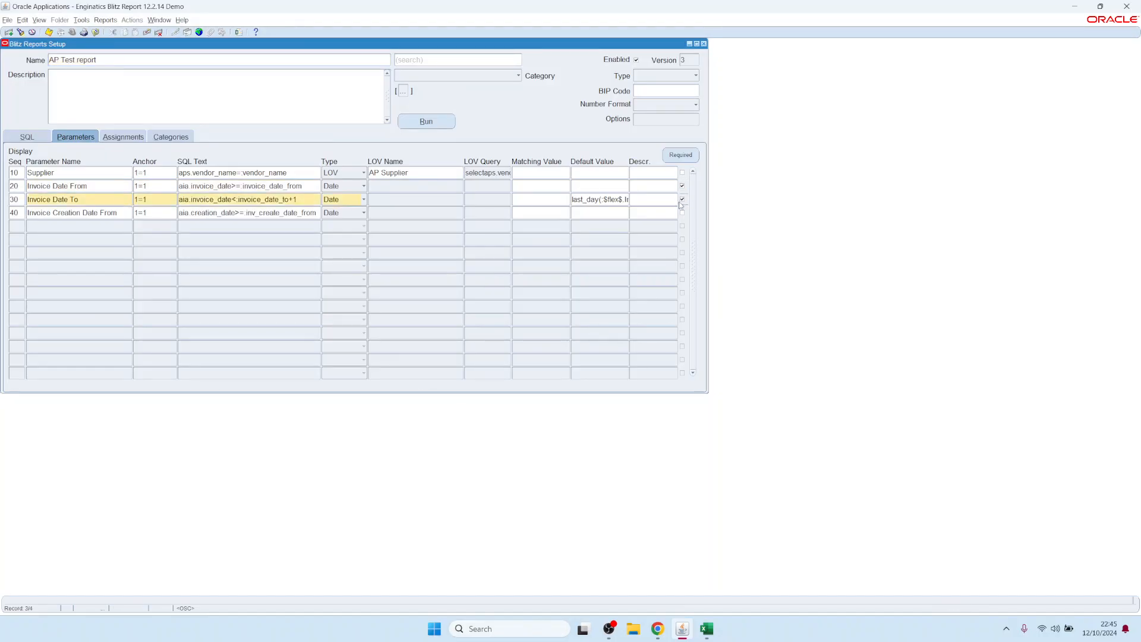
{"action": "left_click", "coordinate": [434, 123]}
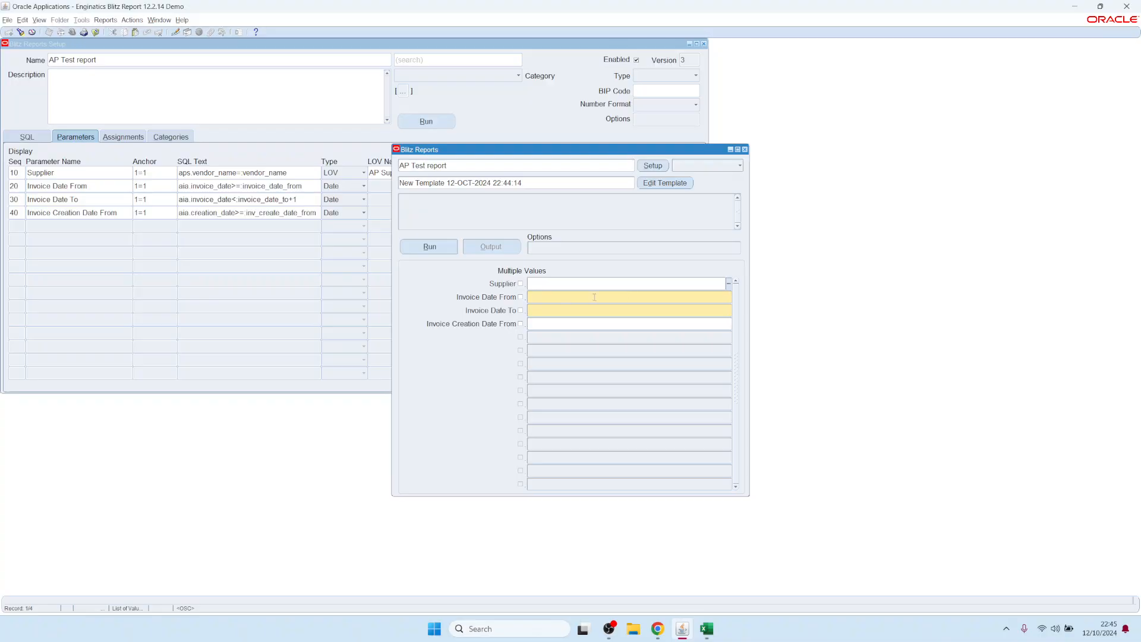
- Return to the report setup and remove the required flags from Invoice Date From and Invoice Date To
{"action": "left_click", "coordinate": [680, 295]}
{"action": "left_click", "coordinate": [643, 168]}
{"action": "left_click", "coordinate": [682, 199]}
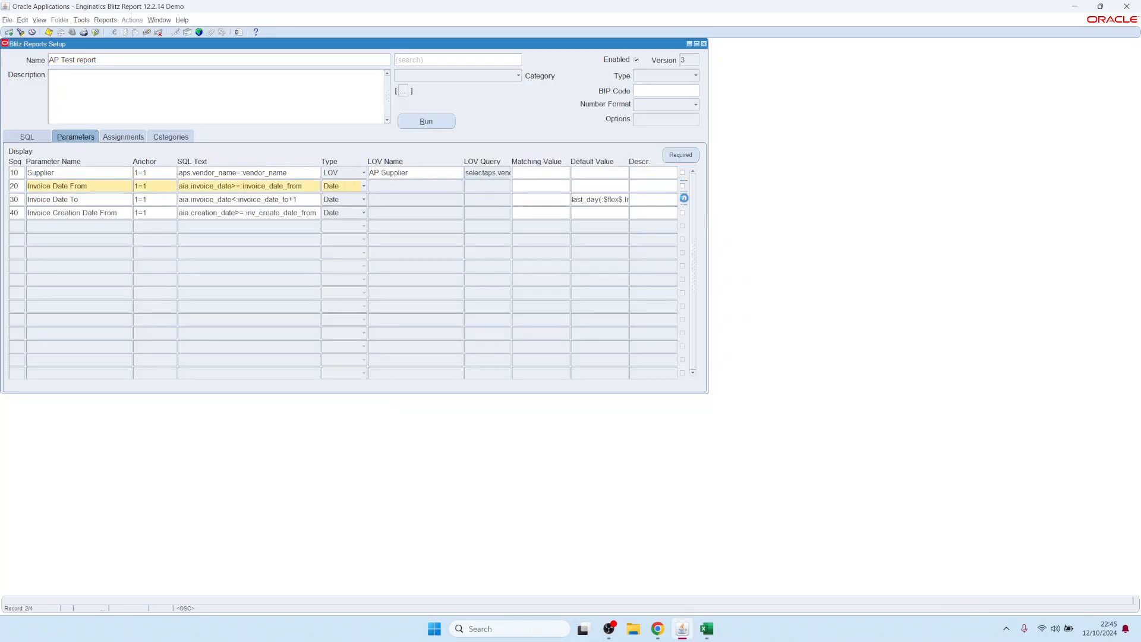
- Fill the advanced required-parameters expression with the default 'at least one parameter' rule and test the report without parameter values
{"action": "left_click", "coordinate": [682, 156]}
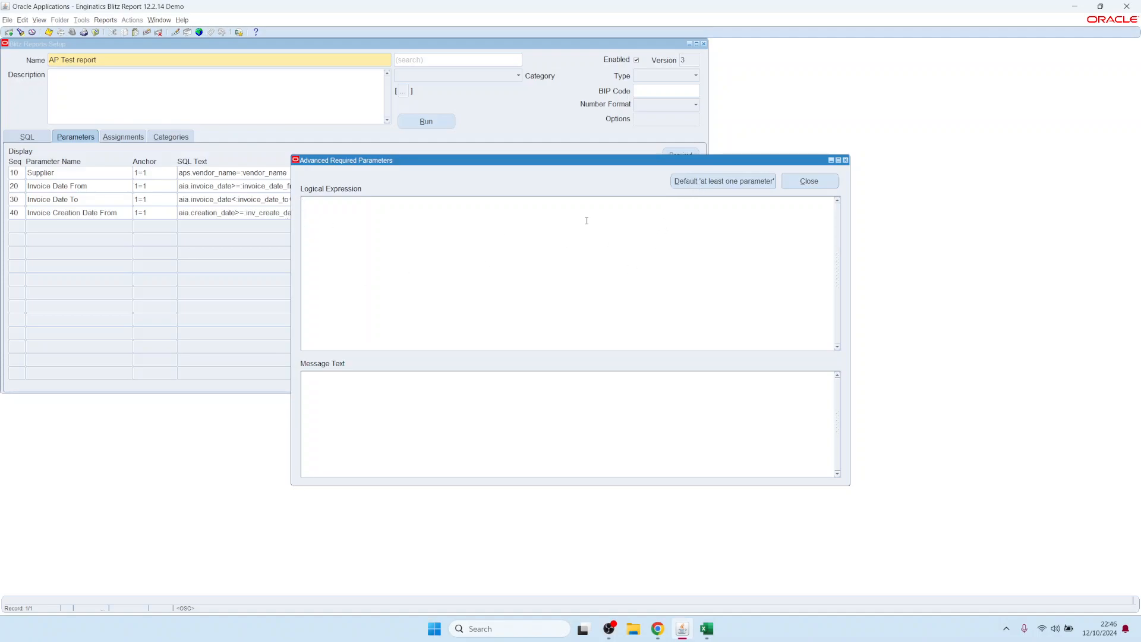
{"action": "left_click", "coordinate": [722, 187]}
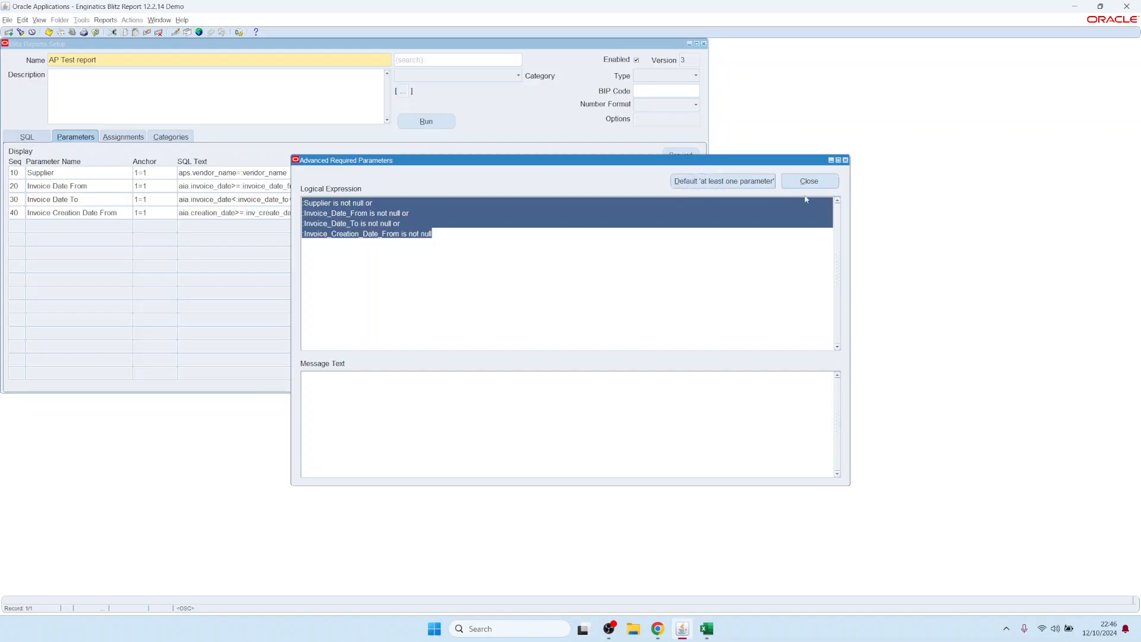
{"action": "left_click", "coordinate": [782, 185]}
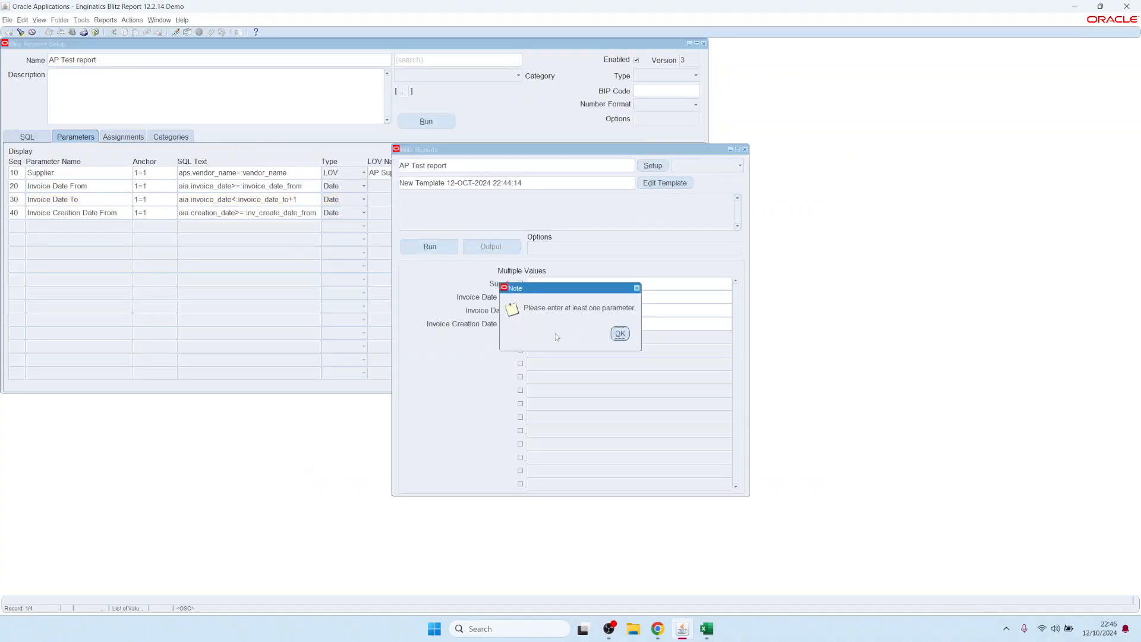
{"action": "left_click", "coordinate": [620, 333]}
- Reopen the advanced required parameters and remove the Invoice_Creation_Date_From condition and its preceding "or" from the logical expression
{"action": "left_click", "coordinate": [657, 165]}
{"action": "left_click", "coordinate": [684, 156]}
{"action": "left_click", "coordinate": [343, 215]}
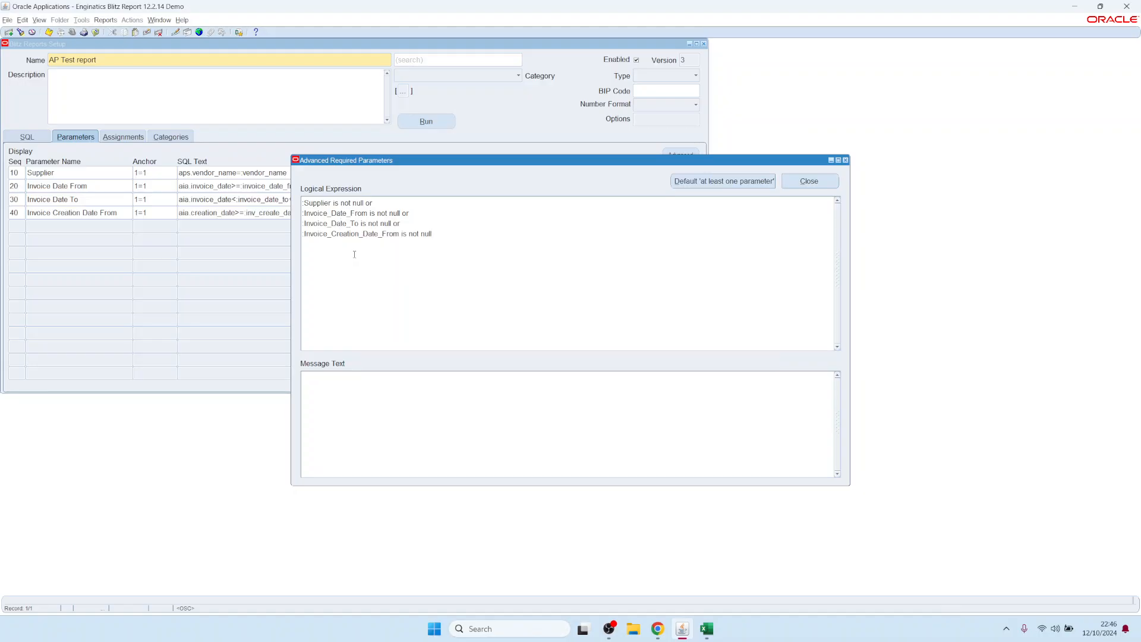
{"action": "key", "text": "shift+Up"}
{"action": "key", "text": "ctrl+shift+Left"}
{"action": "key", "text": "BackSpace"}
{"action": "key", "text": "BackSpace"}
- Combine the two invoice date conditions into the difference :Invoice_Date_To-:Invoice_Date_From in the logical expression
{"action": "key", "text": "shift+Home"}
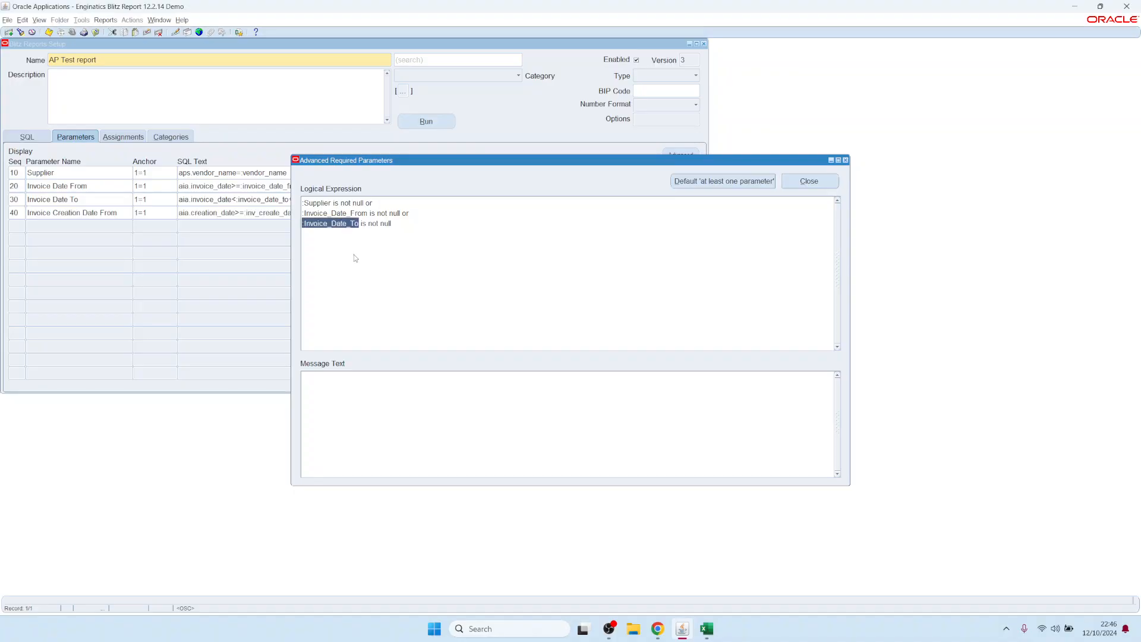
{"action": "key", "text": "BackSpace"}
{"action": "type", "text": ":Invoice_Date_To"}
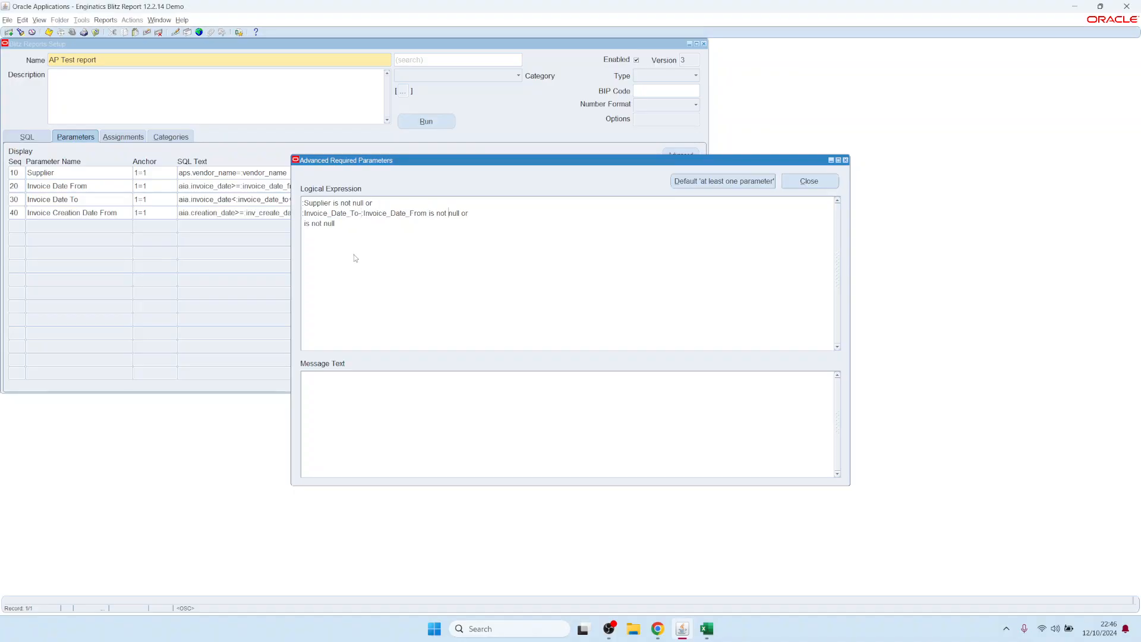
- Replace the leftover "is not null" conditions after the date difference with <=365
{"action": "key", "text": "ctrl+Left"}
{"action": "key", "text": "ctrl+Left"}
{"action": "key", "text": "Left"}
{"action": "key", "text": "shift+Down"}
{"action": "key", "text": "shift+Up"}
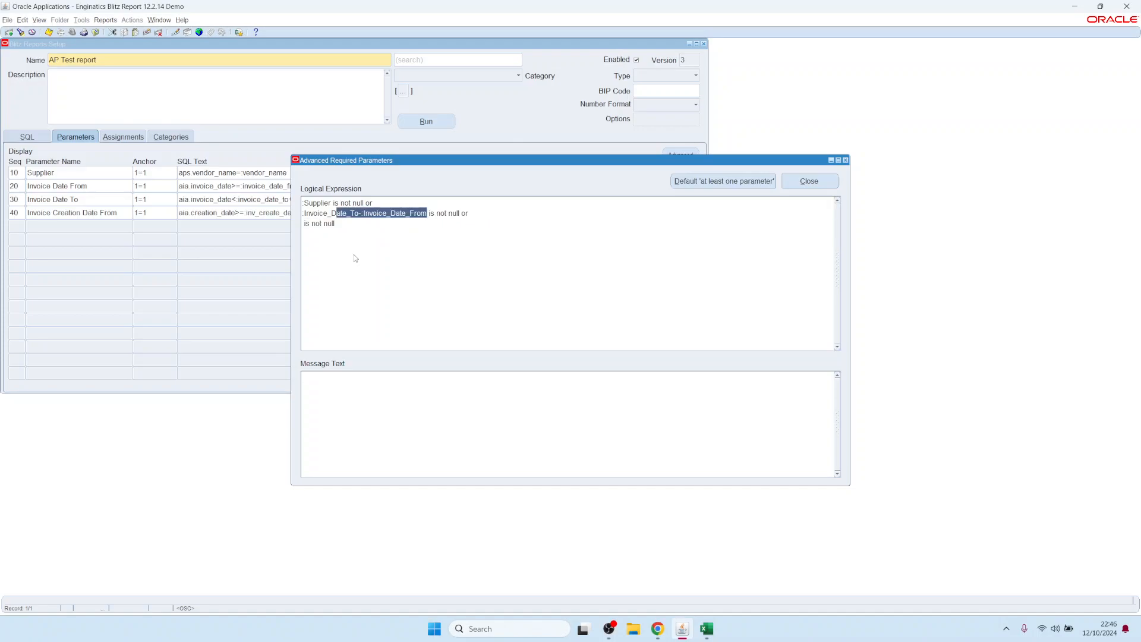
{"action": "key", "text": "End"}
{"action": "key", "text": "ctrl+Left"}
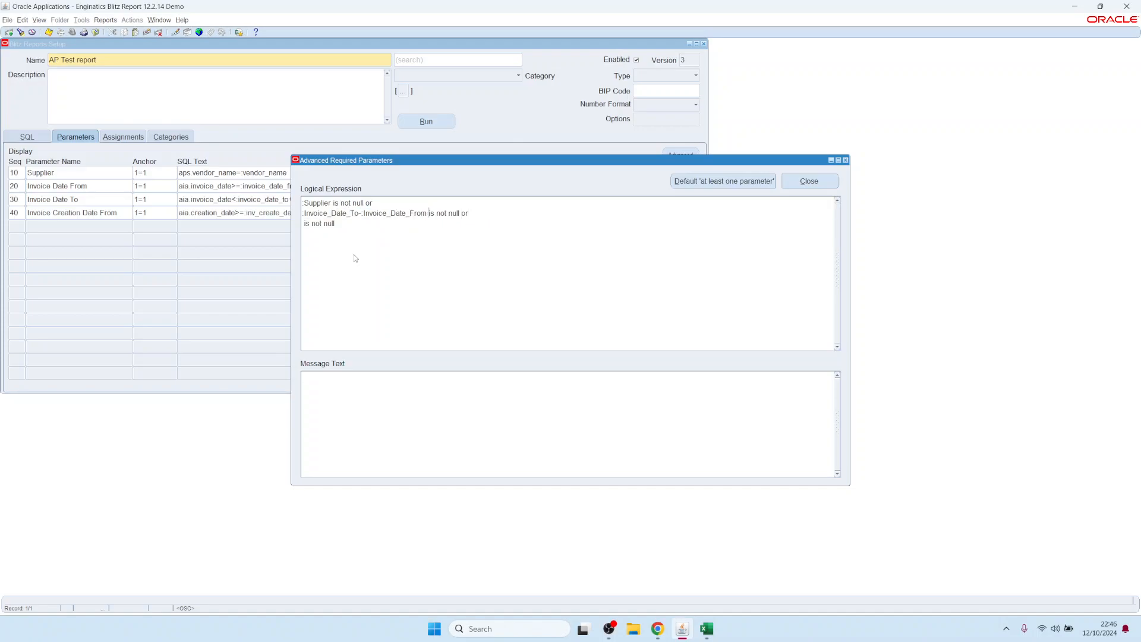
{"action": "key", "text": "ctrl+Left"}
{"action": "key", "text": "ctrl+Left"}
{"action": "key", "text": "Left"}
{"action": "key", "text": "shift+Down"}
{"action": "type", "text": "<=365"}
{"action": "left_click", "coordinate": [338, 203]}
{"action": "left_click_drag", "start_coordinate": [335, 204], "coordinate": [261, 204]}
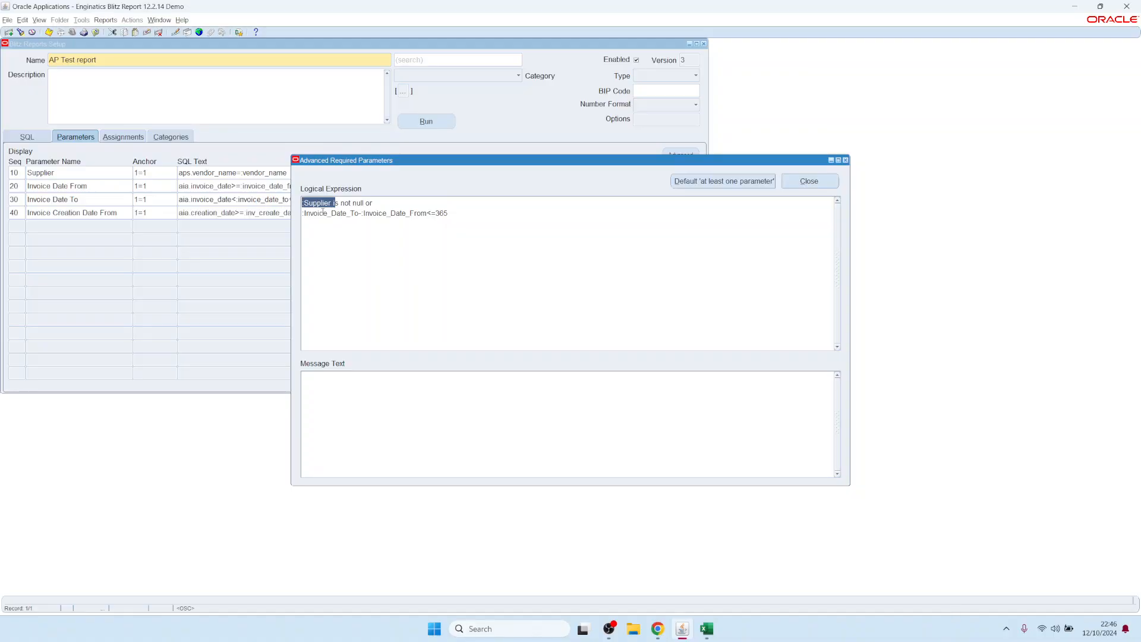
- Enter the message text "Please enter a supplier name or date range up to 1 year" and close the advanced required parameters
{"action": "left_click", "coordinate": [359, 393]}
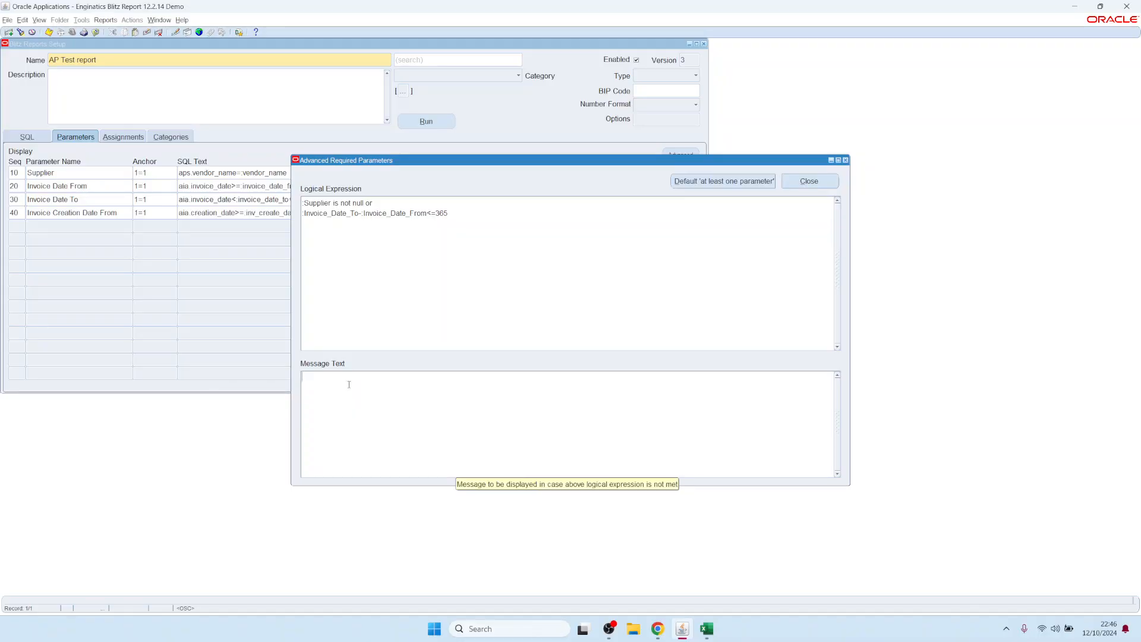
{"action": "type", "text": "Please "}
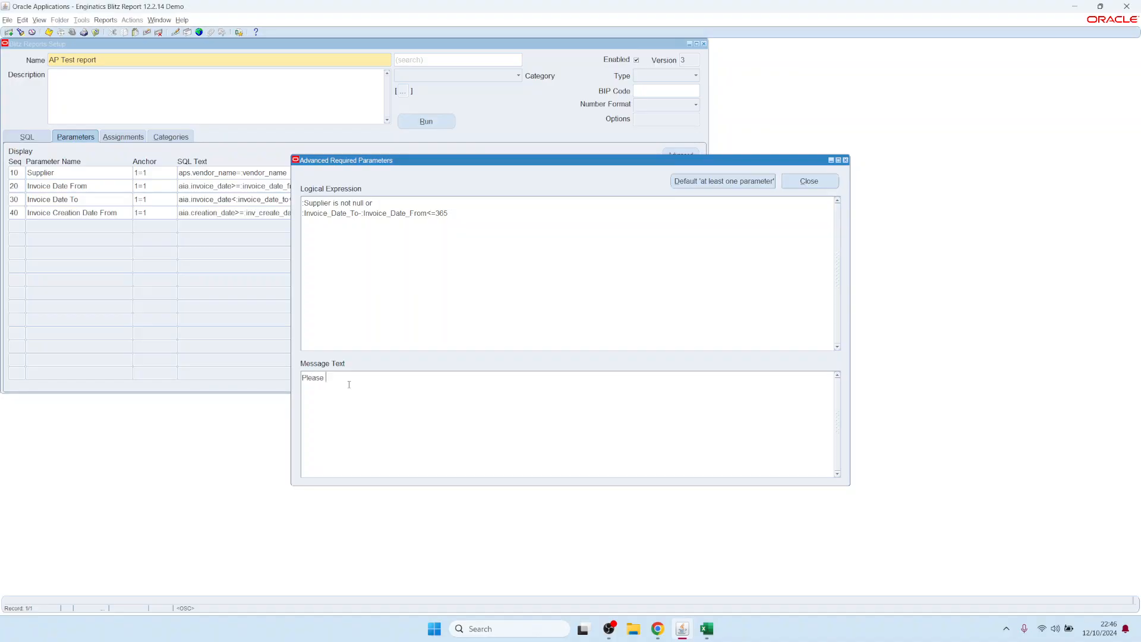
{"action": "type", "text": "enter a supplier name or date rante"}
{"action": "key", "text": "BackSpace"}
{"action": "type", "text": "ge up to 1 yea"}
{"action": "key", "text": "alt+c"}
- Test the required-parameter rule by running the report without parameter values, and dismiss the note
{"action": "key", "text": "alt+r"}
{"action": "left_click", "coordinate": [437, 247]}
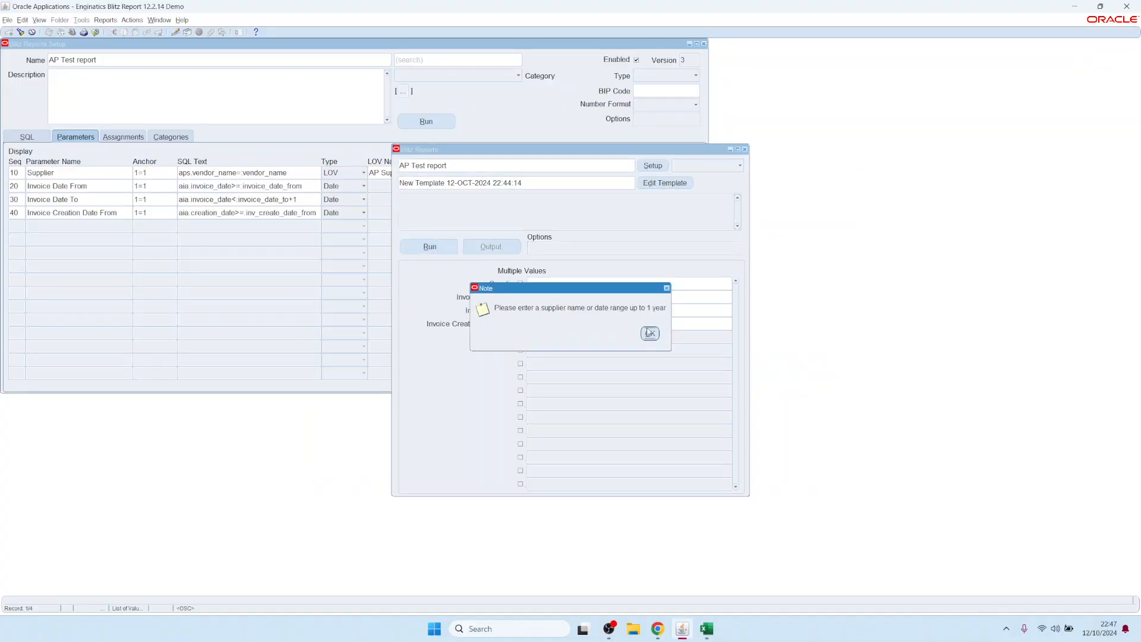
{"action": "left_click", "coordinate": [649, 333]}
- Run the report with Invoice Date From 01-JAN-2005 and look over the invoice rows in the Excel output
{"action": "left_click", "coordinate": [548, 297]}
{"action": "type", "text": "1jan05"}
{"action": "key", "text": "Tab"}
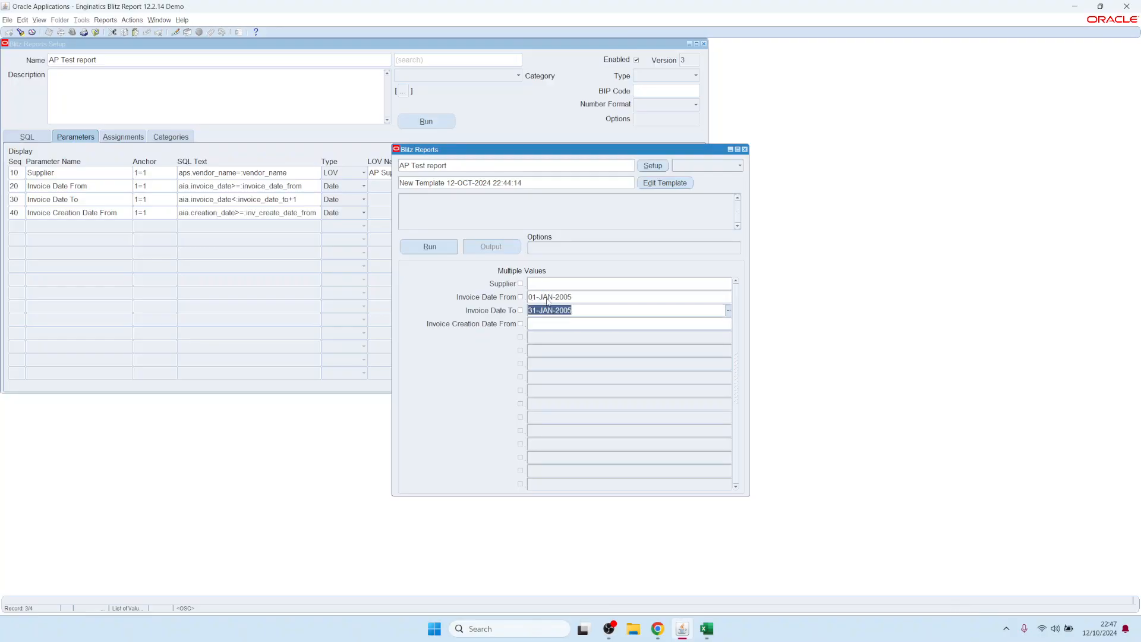
{"action": "key", "text": "Home"}
{"action": "key", "text": "Right"}
{"action": "key", "text": "Right"}
{"action": "key", "text": "Right"}
{"action": "key", "text": "alt+r"}
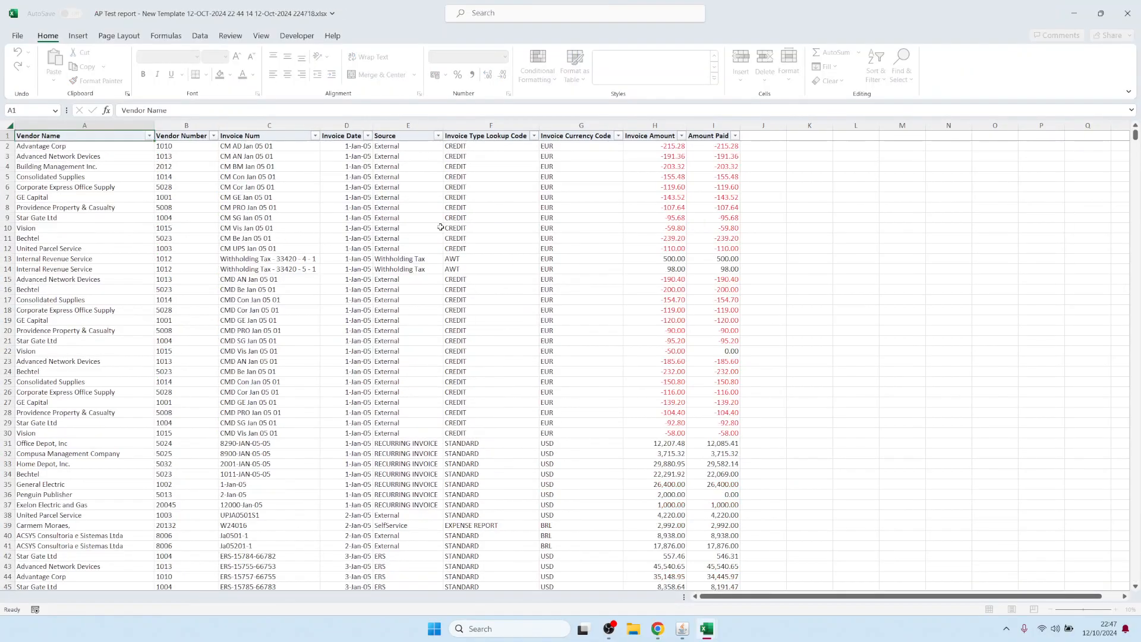
{"action": "left_click", "coordinate": [398, 220]}
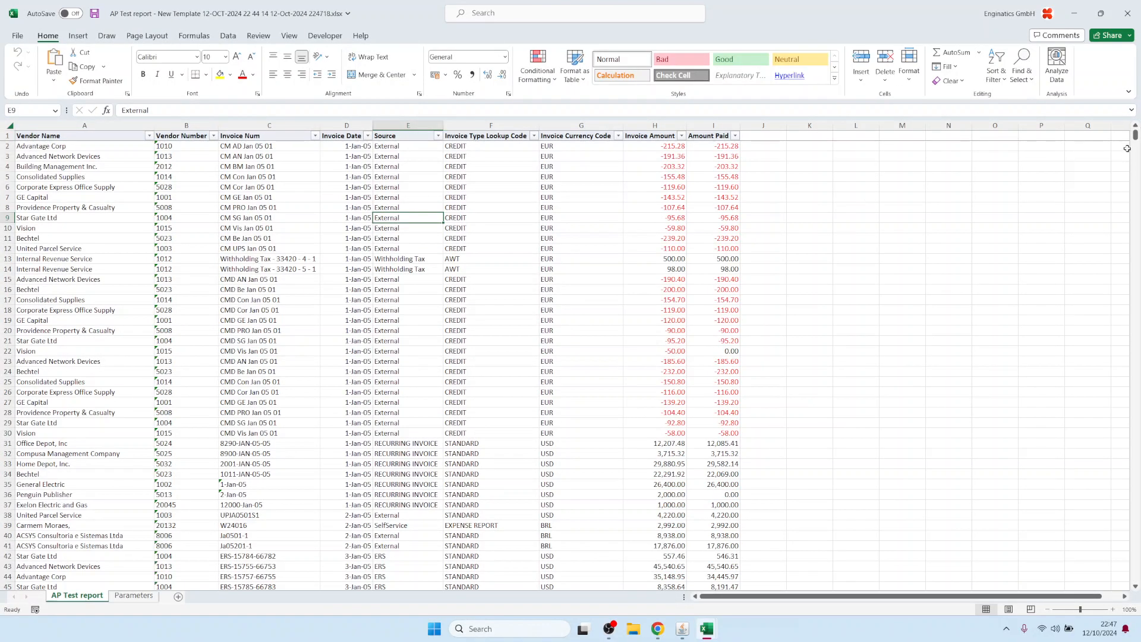
{"action": "mouse_move", "coordinate": [1135, 135]}
{"action": "left_mouse_down"}
{"action": "mouse_move", "coordinate": [1128, 332]}
{"action": "mouse_move", "coordinate": [1132, 136]}
{"action": "left_mouse_up"}
{"action": "left_click", "coordinate": [654, 289]}
- Switch back to Oracle Applications, return to the report's SQL in the setup and open its version history
{"action": "mouse_move", "coordinate": [683, 633]}
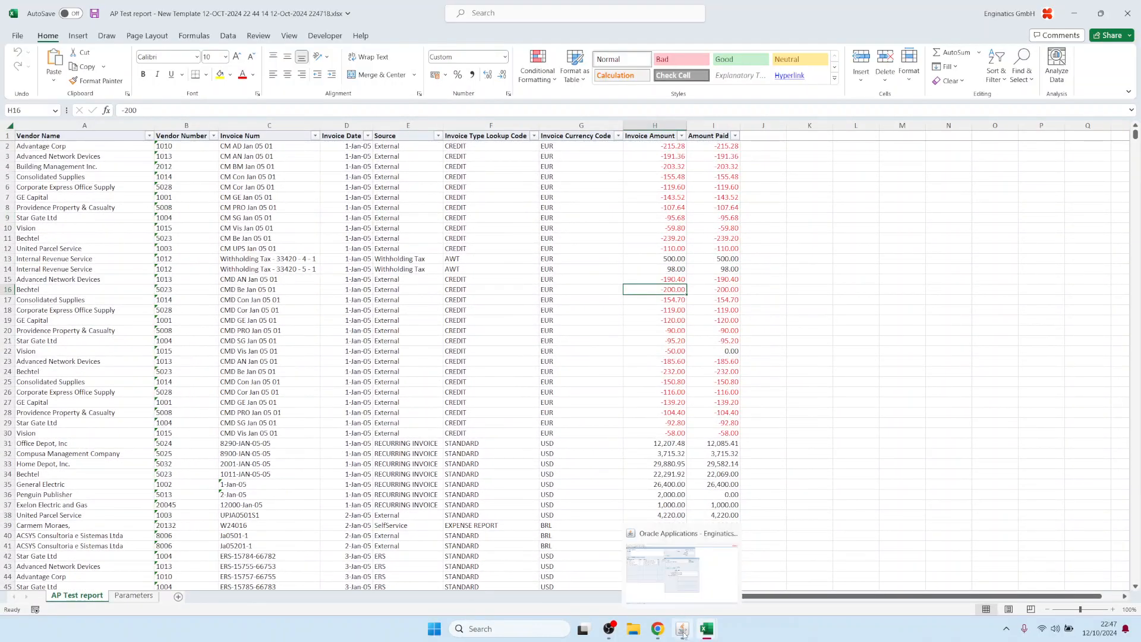
{"action": "left_click", "coordinate": [691, 589]}
{"action": "left_click", "coordinate": [653, 165]}
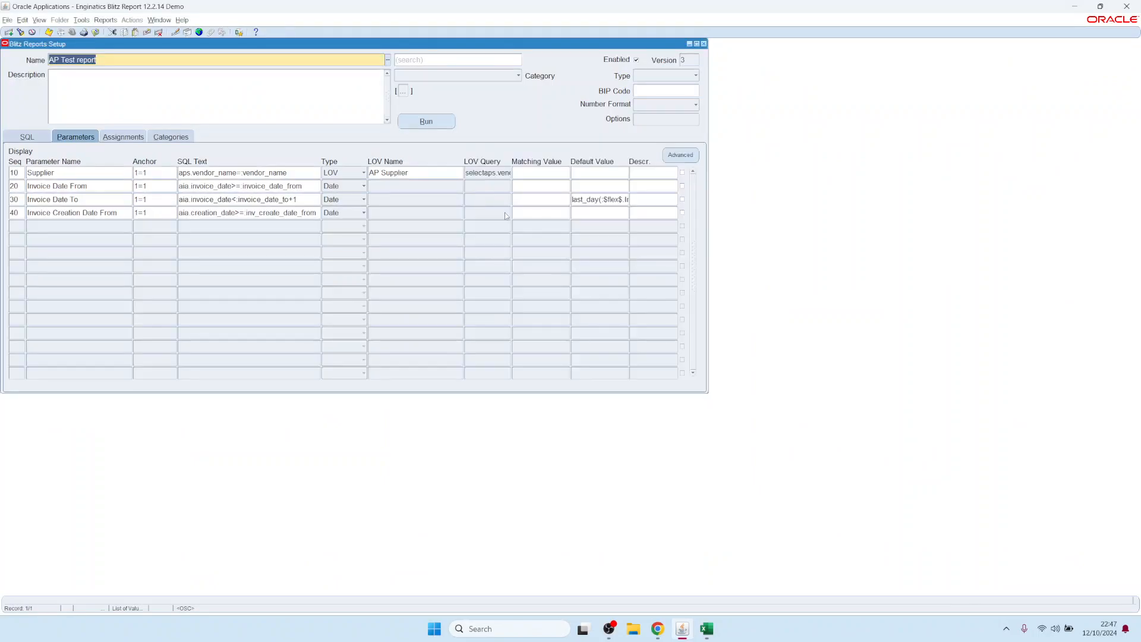
{"action": "left_click", "coordinate": [35, 137]}
{"action": "left_click", "coordinate": [96, 216]}
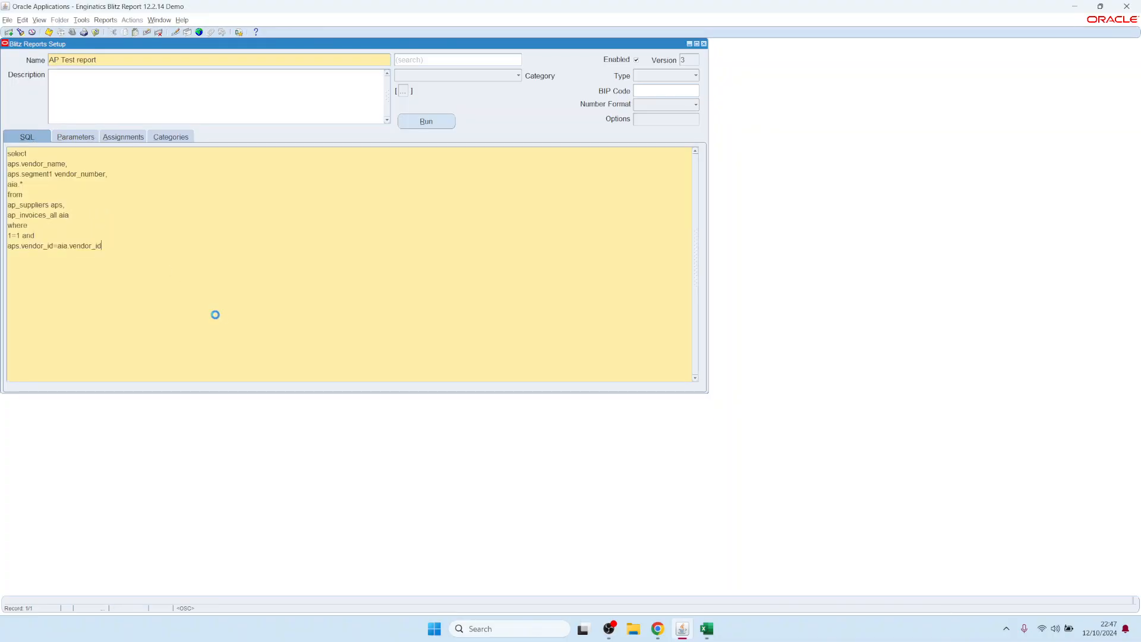
{"action": "left_click", "coordinate": [150, 223]}
{"action": "left_click", "coordinate": [689, 60]}
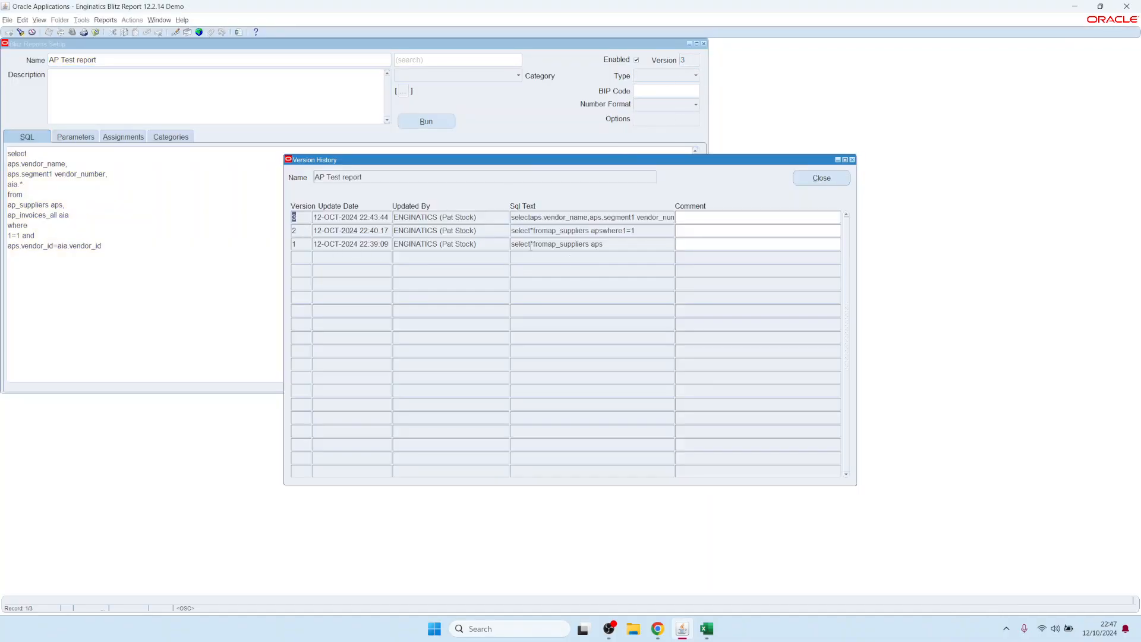
- View the SQL of version 2 in the version history and add the comment "Added 1=1 anchor" to it
{"action": "left_click_drag", "start_coordinate": [586, 243], "coordinate": [478, 244]}
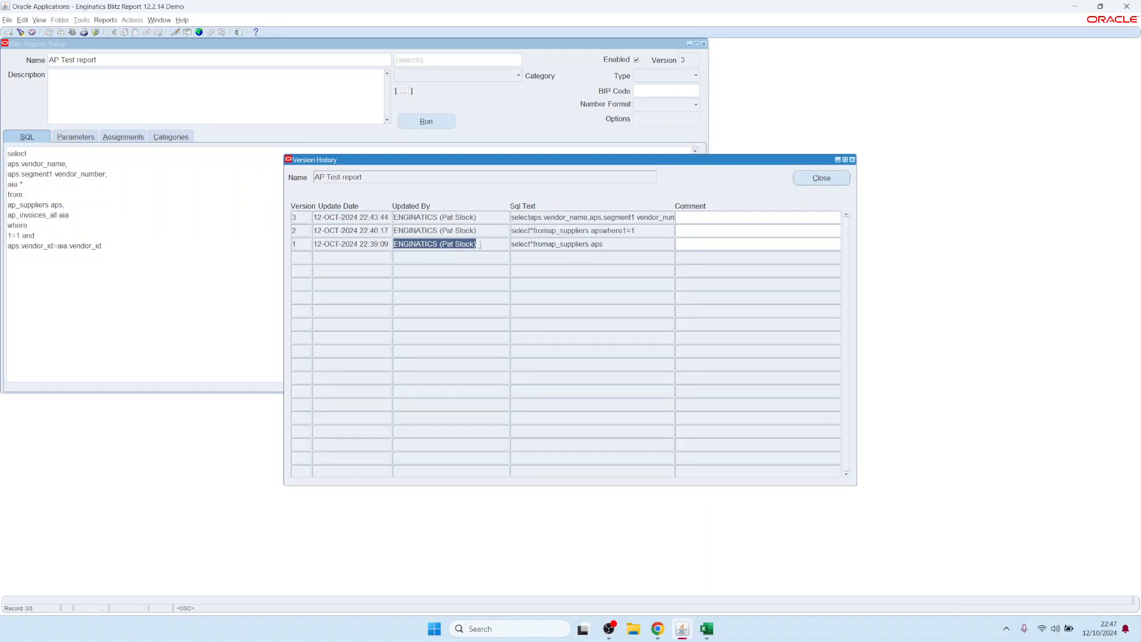
{"action": "triple_click", "coordinate": [641, 231]}
{"action": "double_click", "coordinate": [599, 230]}
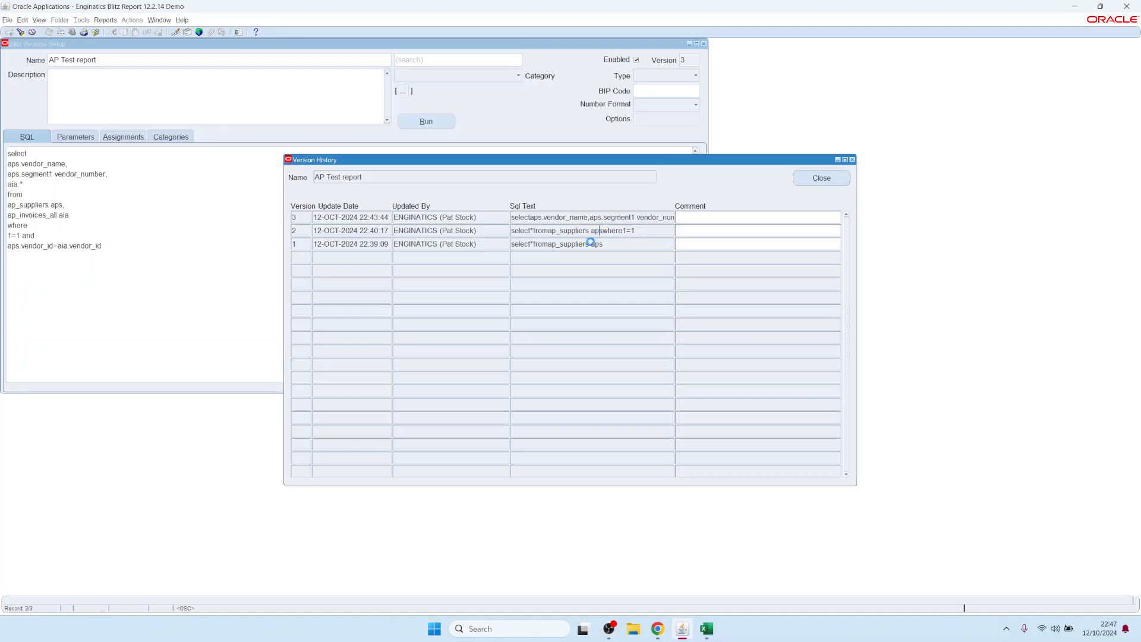
{"action": "left_click", "coordinate": [414, 394]}
{"action": "double_click", "coordinate": [721, 231]}
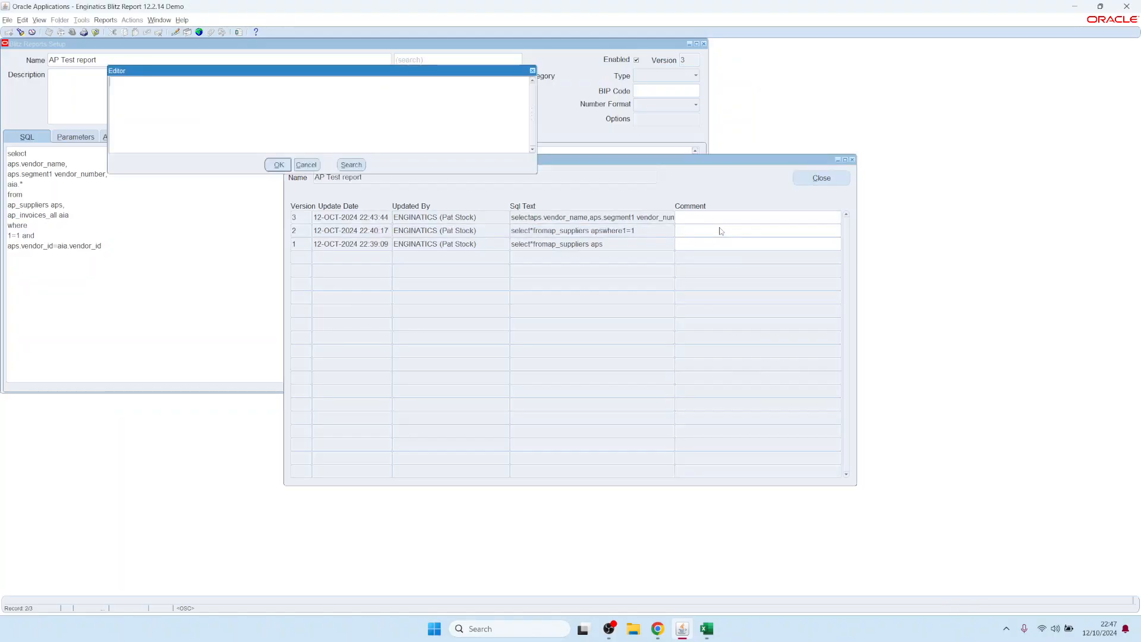
{"action": "type", "text": "Added an"}
{"action": "type", "text": "chor"}
{"action": "type", "text": "1=1"}
{"action": "left_click", "coordinate": [284, 165]}
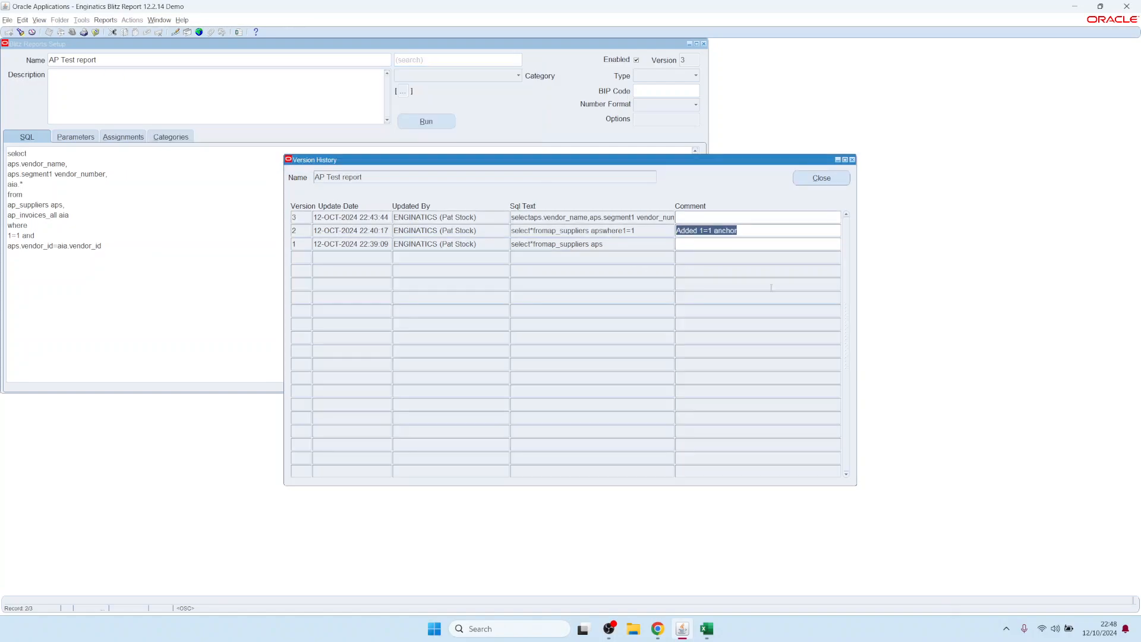
- View the SQL of version 3, add the comment "Added invoice data", and save and close the version history
{"action": "left_click", "coordinate": [599, 217]}
{"action": "double_click", "coordinate": [591, 217]}
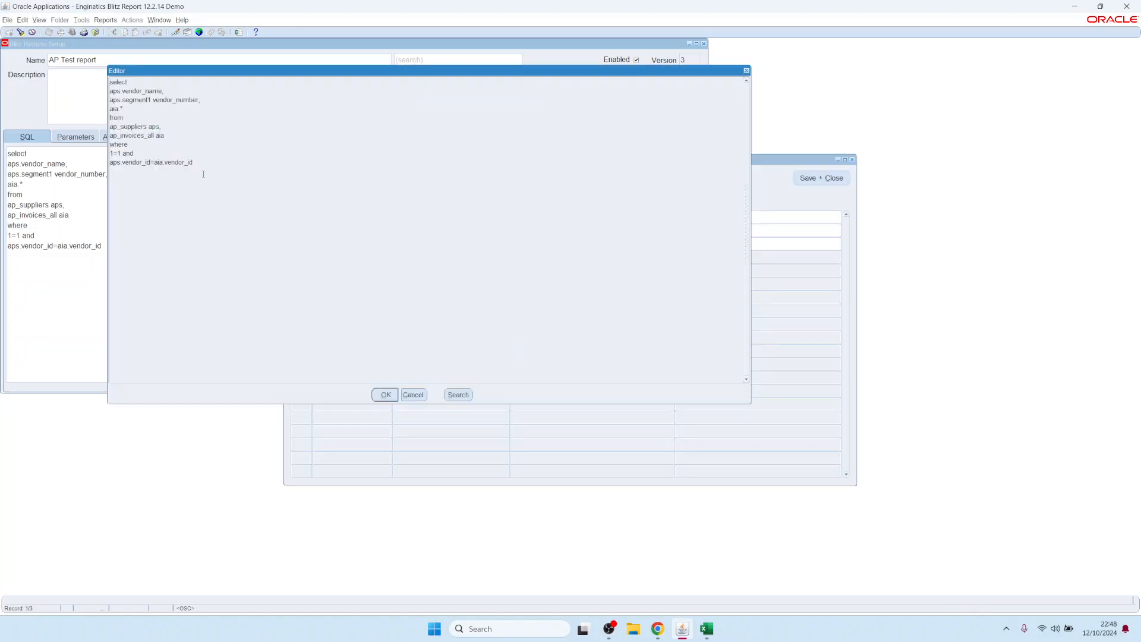
{"action": "left_click", "coordinate": [383, 395]}
{"action": "left_click", "coordinate": [731, 218]}
{"action": "type", "text": "Added invoice data"}
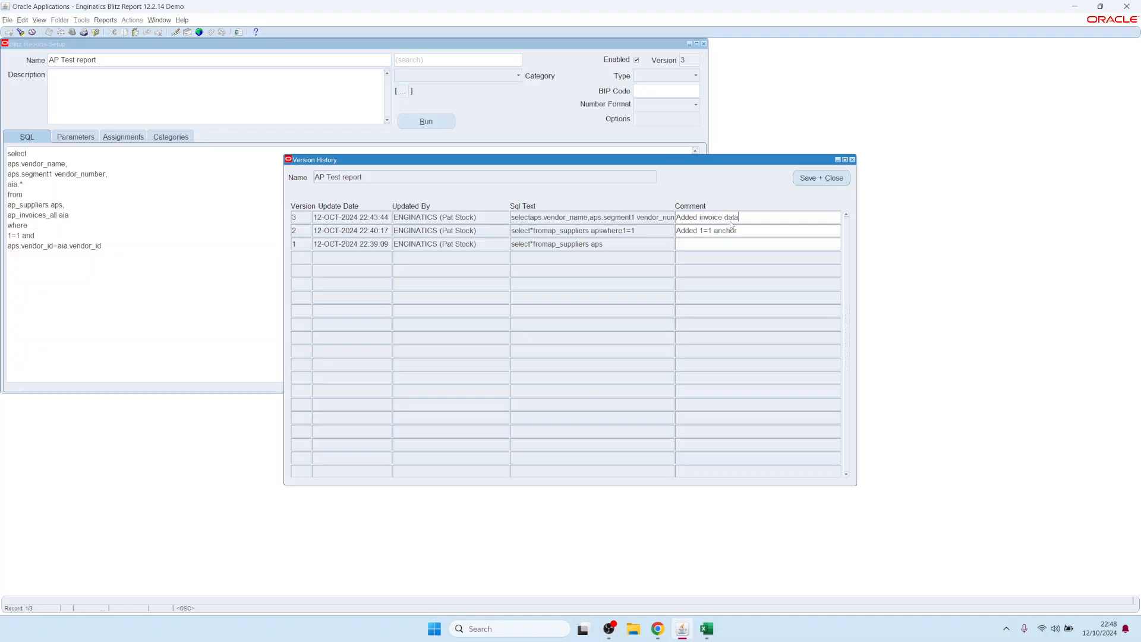
{"action": "left_click", "coordinate": [822, 178]}
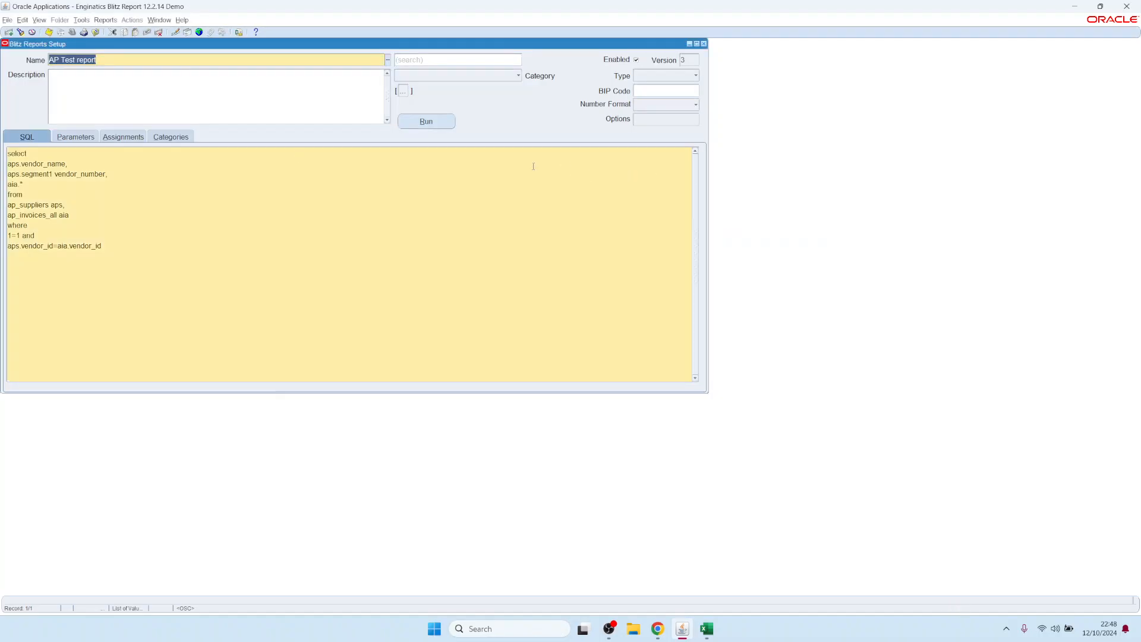
- Add a report parameter named Supplier Number with the SQL text aps.segment1=:supplier_number
{"action": "left_click", "coordinate": [75, 138]}
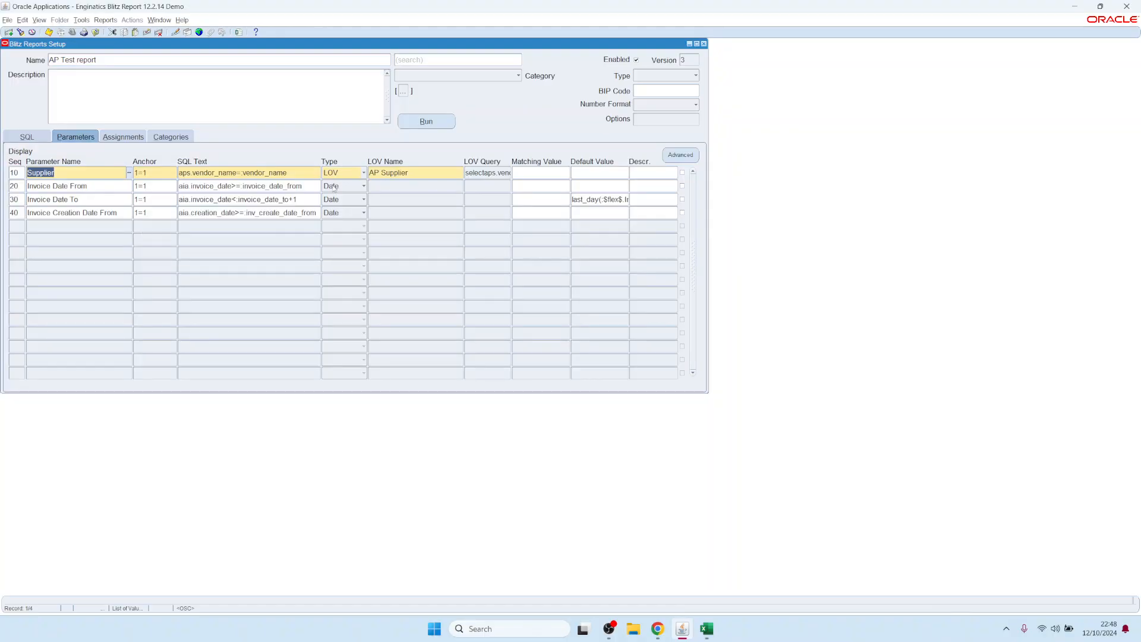
{"action": "left_click", "coordinate": [349, 172]}
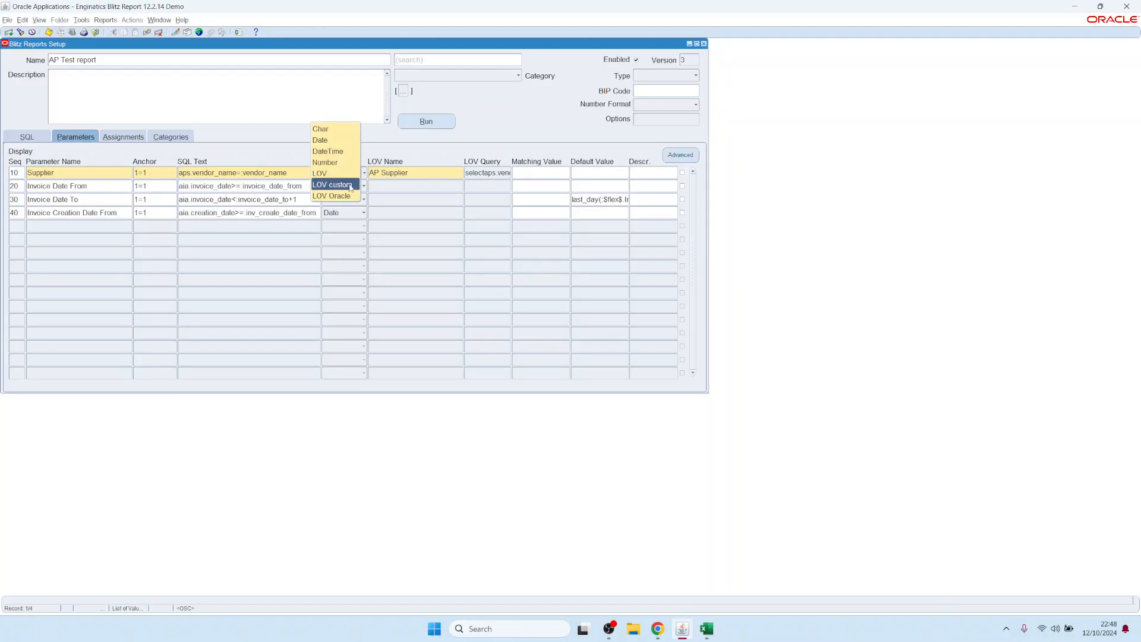
{"action": "left_click", "coordinate": [416, 170]}
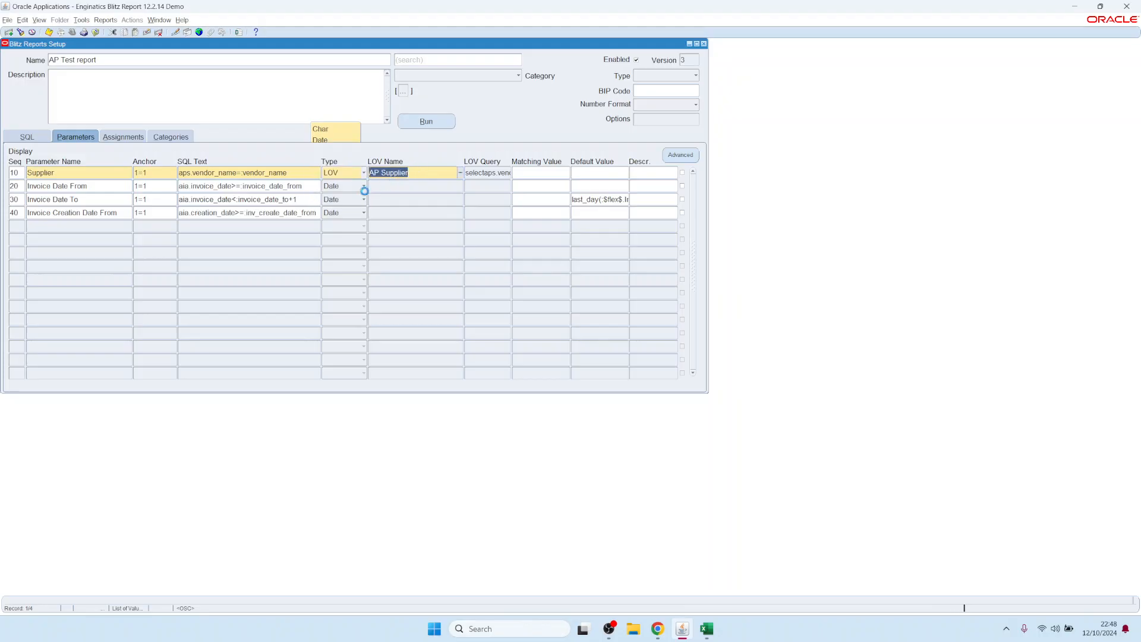
{"action": "left_click", "coordinate": [102, 227]}
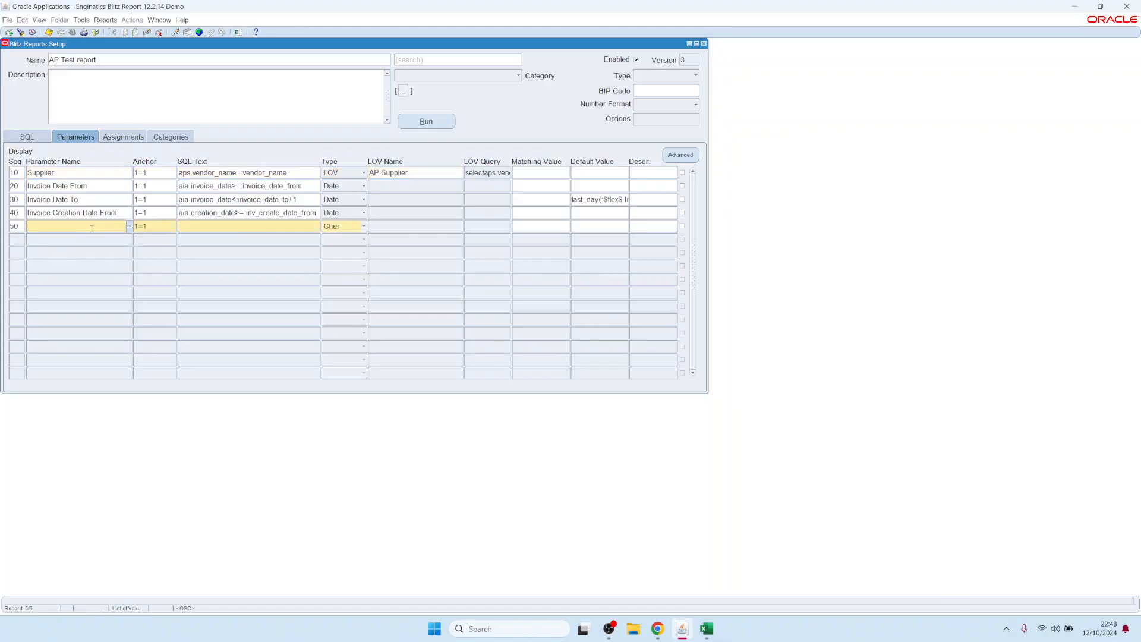
{"action": "type", "text": "Supplier Number"}
{"action": "key", "text": "Tab"}
{"action": "type", "text": "aps.segment1=:supp"}
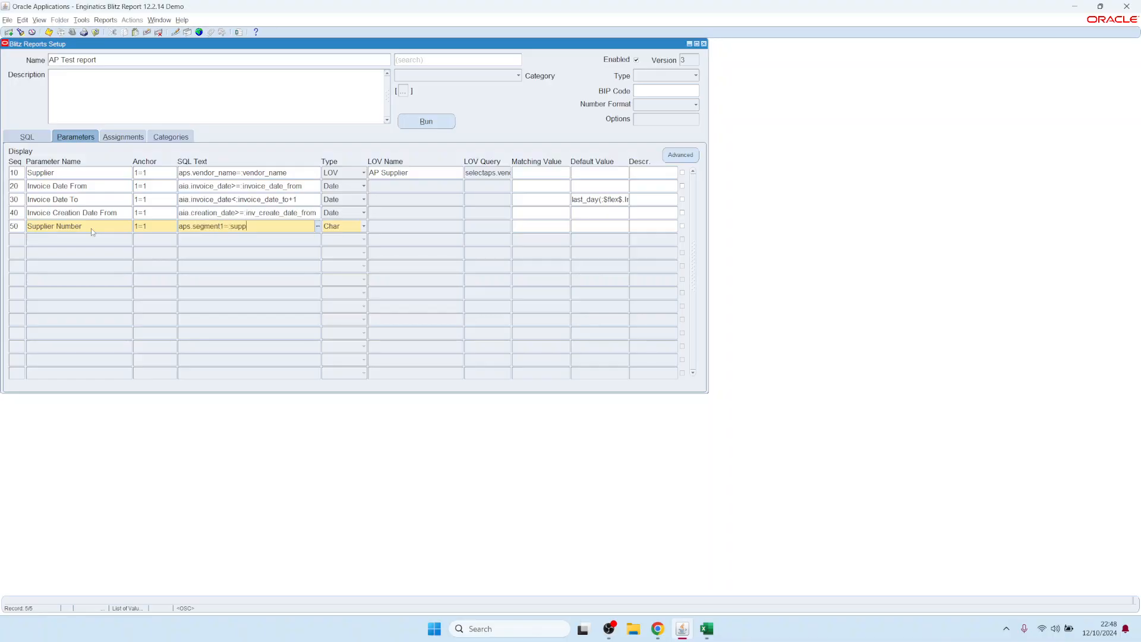
{"action": "type", "text": "lier_number"}
- Set the Supplier Number parameter's type to LOV Oracle, search the Oracle LOVs for vendor and choose AP_SRS_VENDOR_NUMBER
{"action": "left_click", "coordinate": [321, 226]}
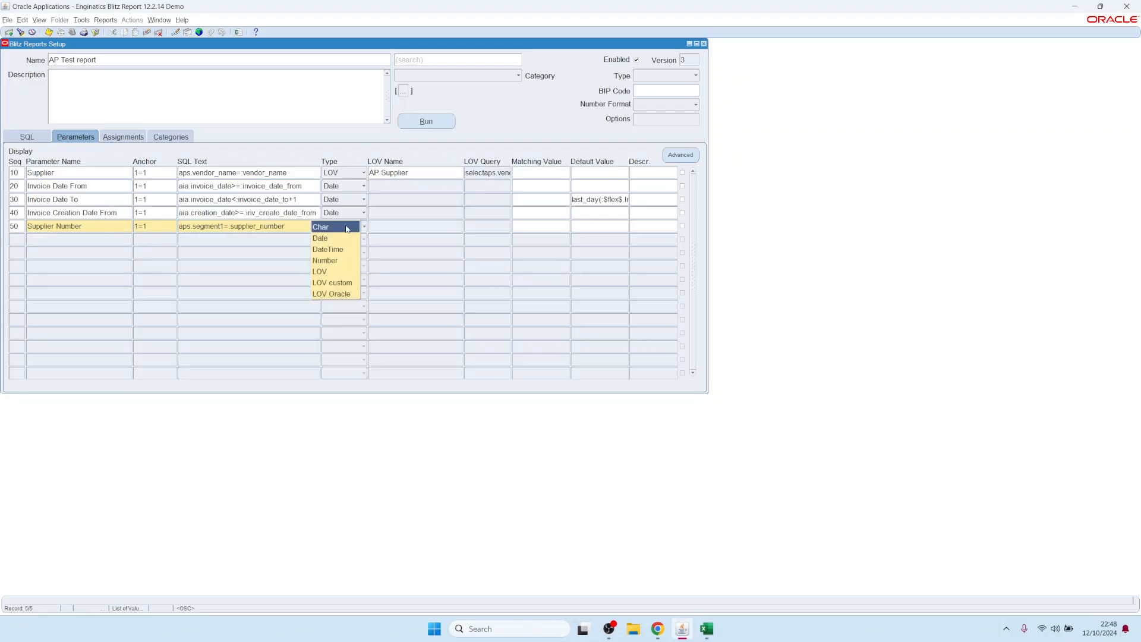
{"action": "left_click", "coordinate": [339, 293]}
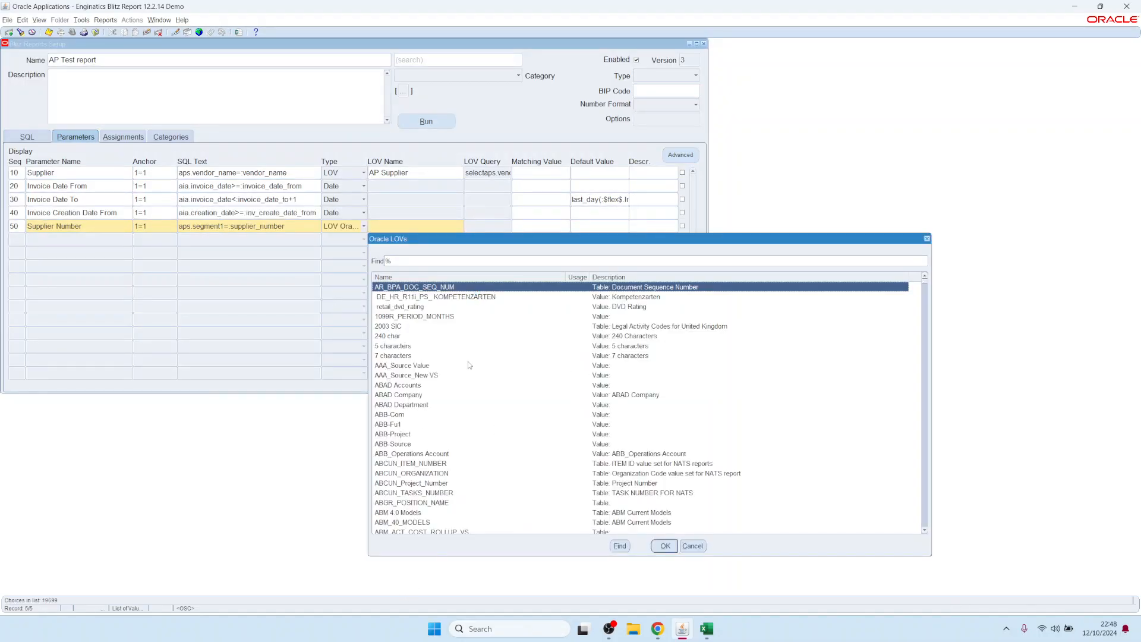
{"action": "left_click_drag", "start_coordinate": [926, 282], "coordinate": [917, 332]}
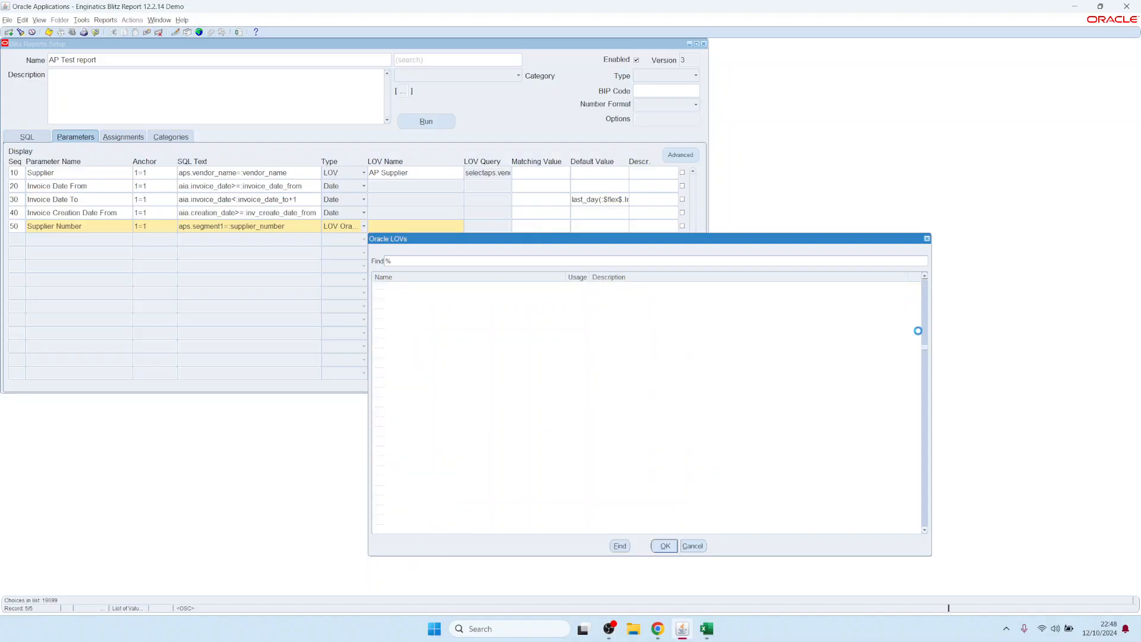
{"action": "type", "text": "vendor%"}
{"action": "key", "text": "Return"}
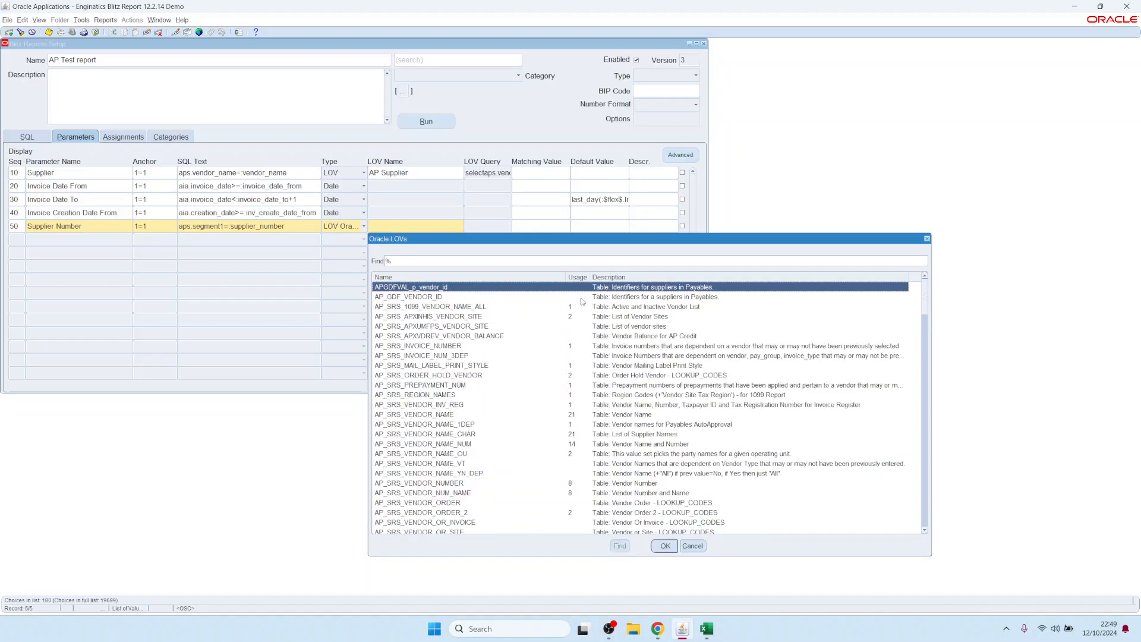
{"action": "left_click", "coordinate": [572, 416]}
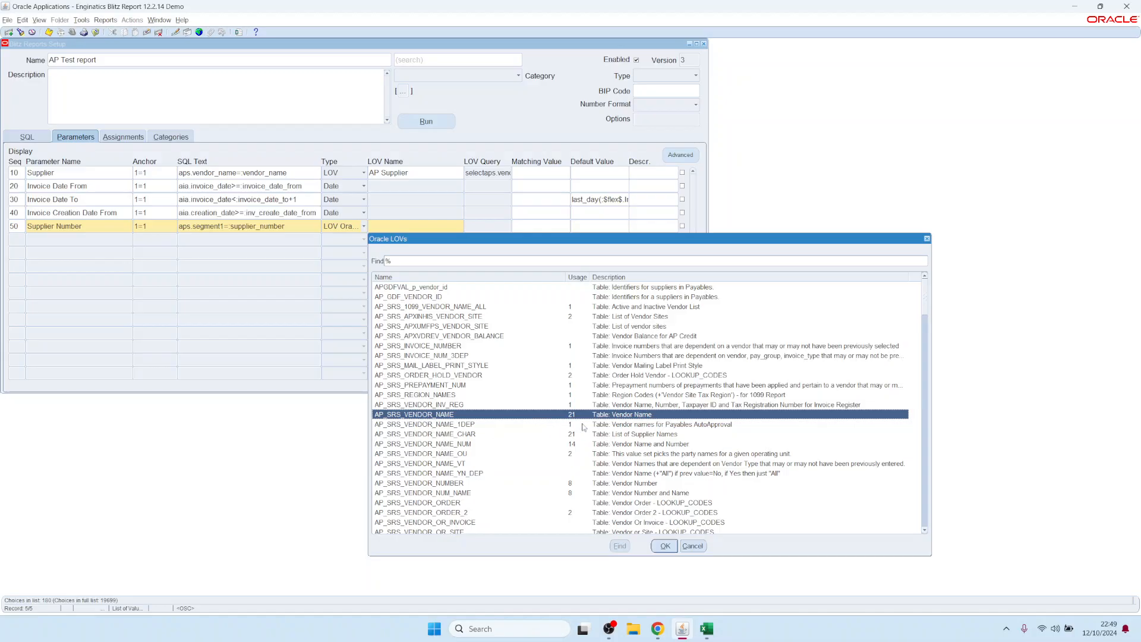
{"action": "left_click", "coordinate": [467, 446]}
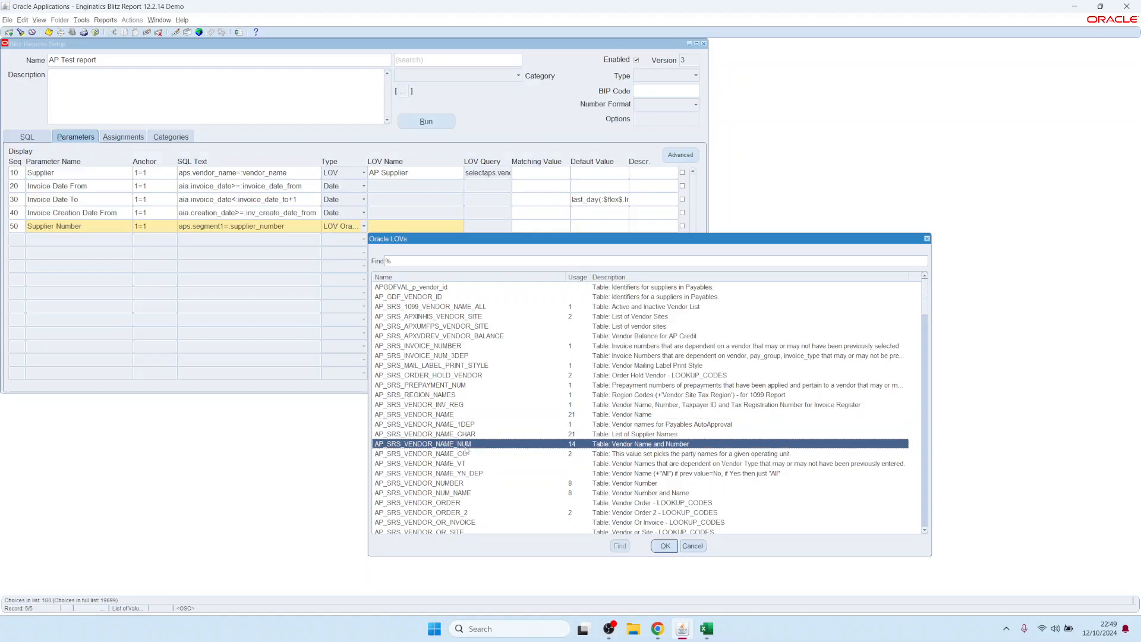
{"action": "left_click", "coordinate": [431, 484]}
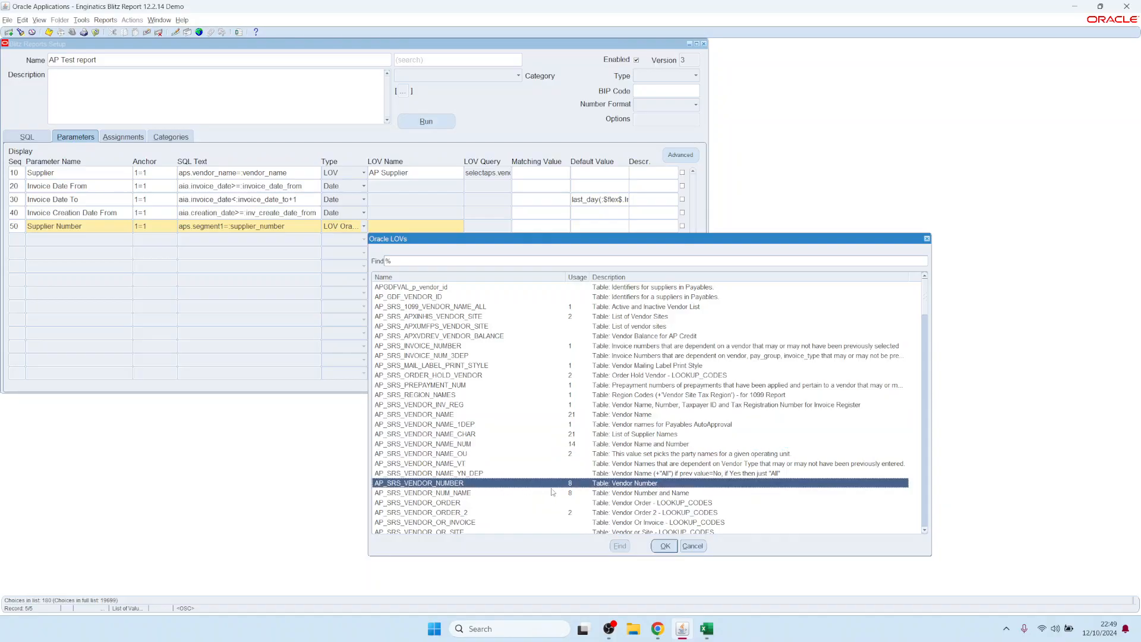
{"action": "double_click", "coordinate": [595, 489]}
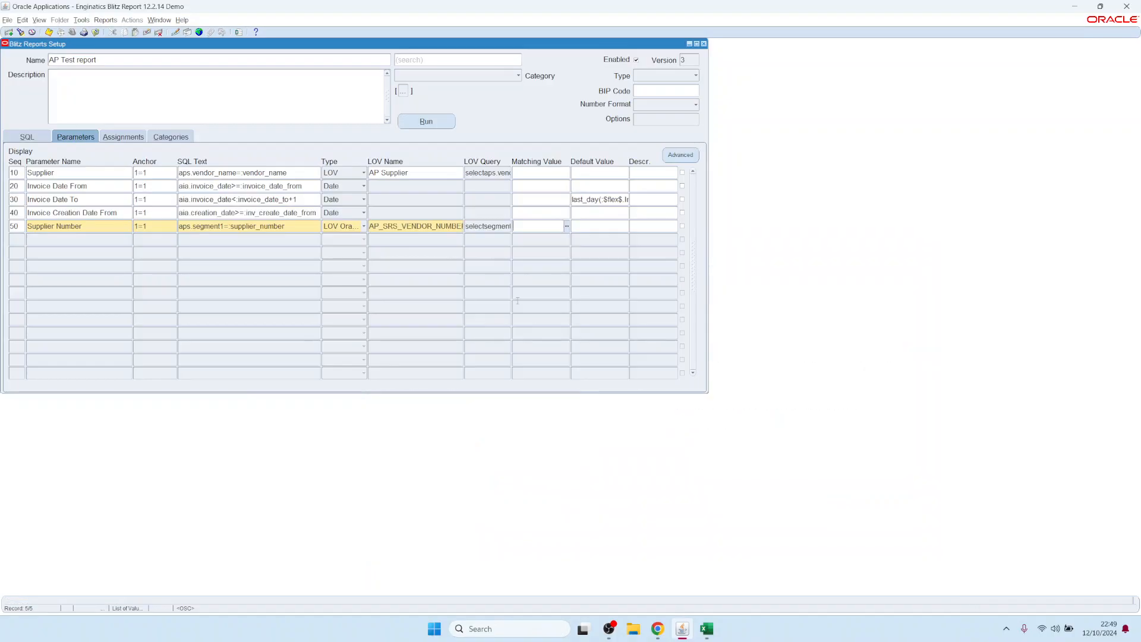
- Open the LOV definition behind the Supplier Number parameter and examine its name and query
{"action": "double_click", "coordinate": [495, 226]}
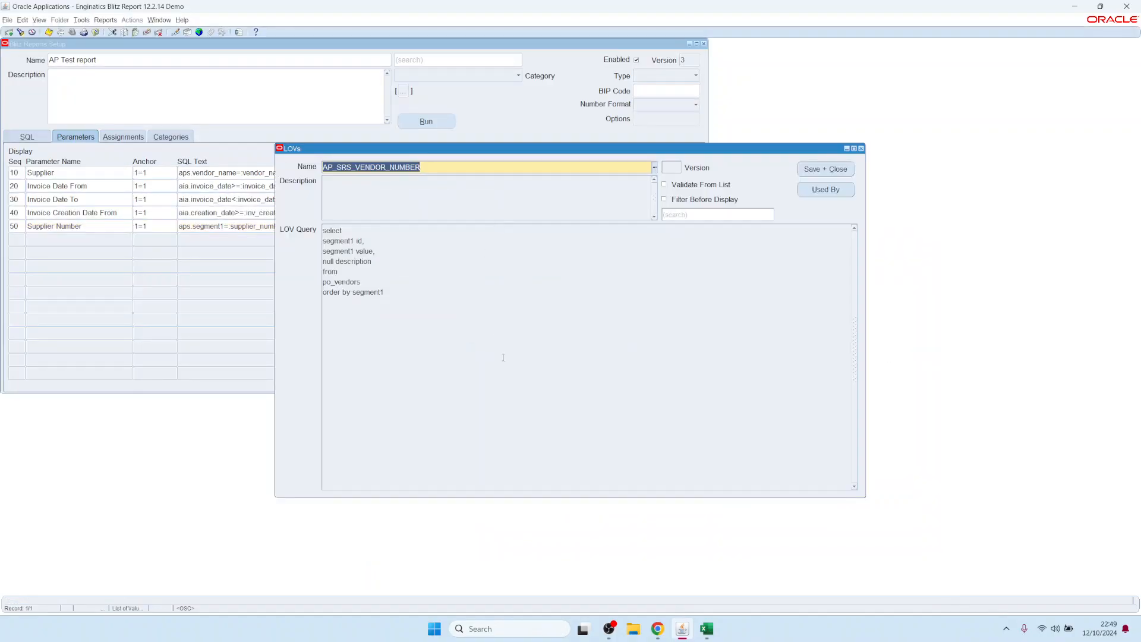
{"action": "left_click", "coordinate": [503, 357]}
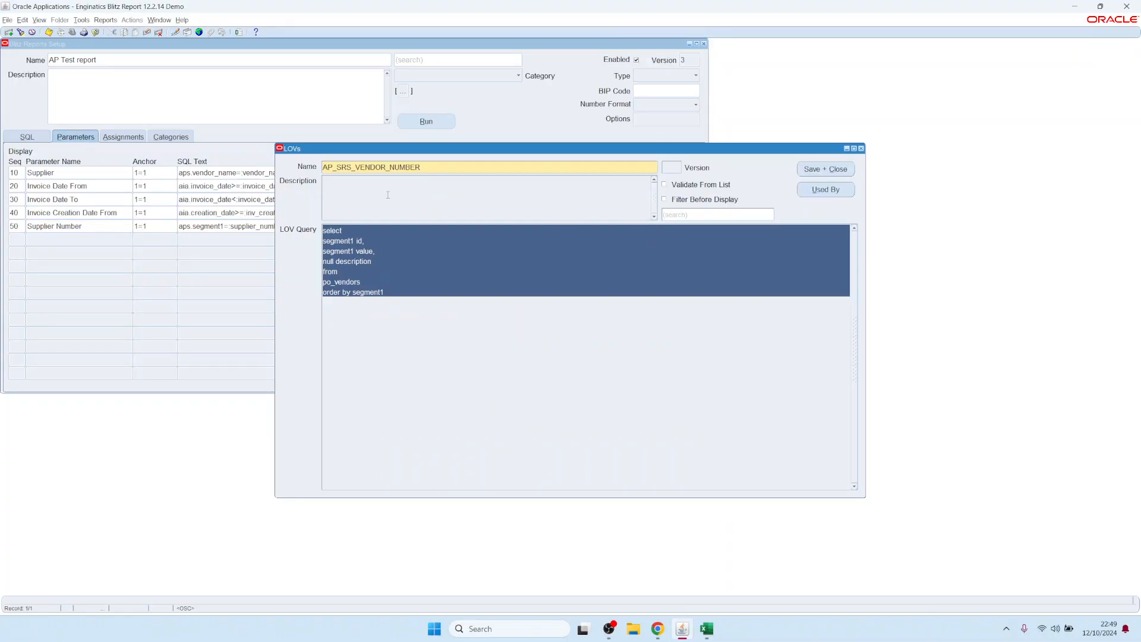
{"action": "left_click", "coordinate": [410, 167]}
{"action": "left_click", "coordinate": [376, 309]}
{"action": "left_click", "coordinate": [362, 245]}
{"action": "left_click", "coordinate": [434, 332]}
{"action": "left_click", "coordinate": [417, 295]}
{"action": "left_click", "coordinate": [491, 356]}
{"action": "left_click", "coordinate": [426, 168]}
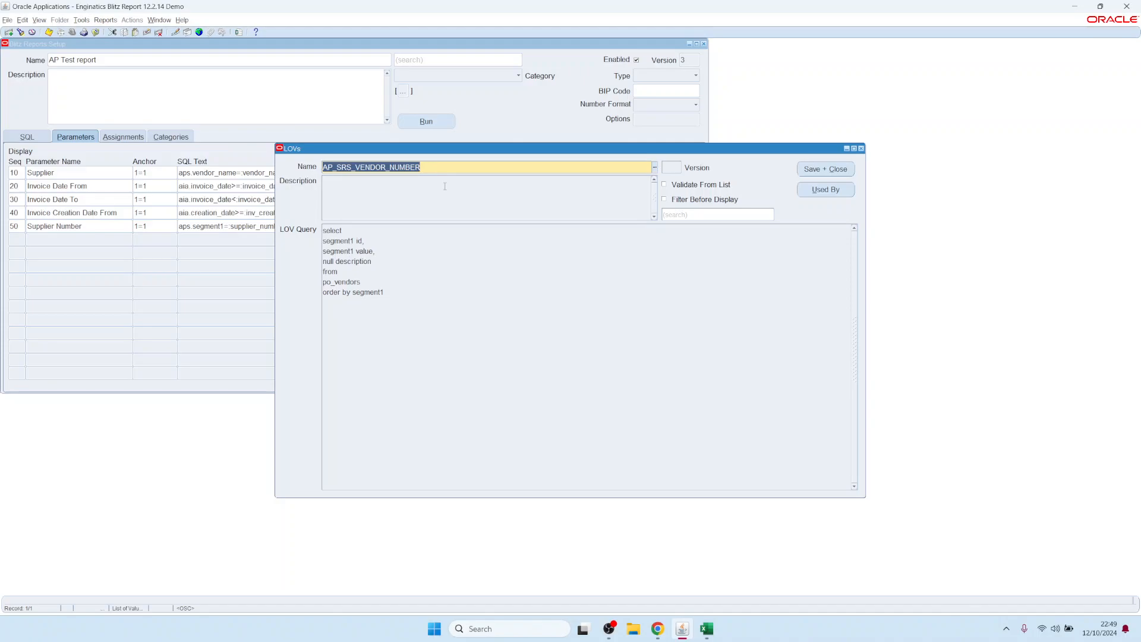
{"action": "left_click", "coordinate": [460, 315]}
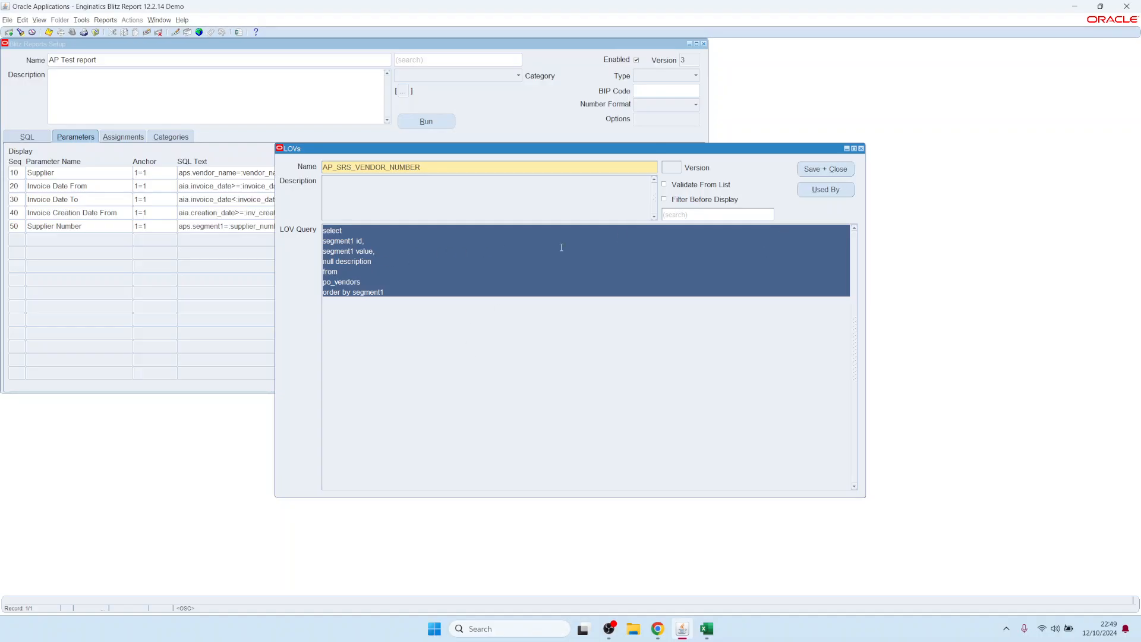
- Examine the id, value and description columns in the AP_SRS_VENDOR_NUMBER query, and save and close the LOV definition
{"action": "left_click", "coordinate": [370, 261]}
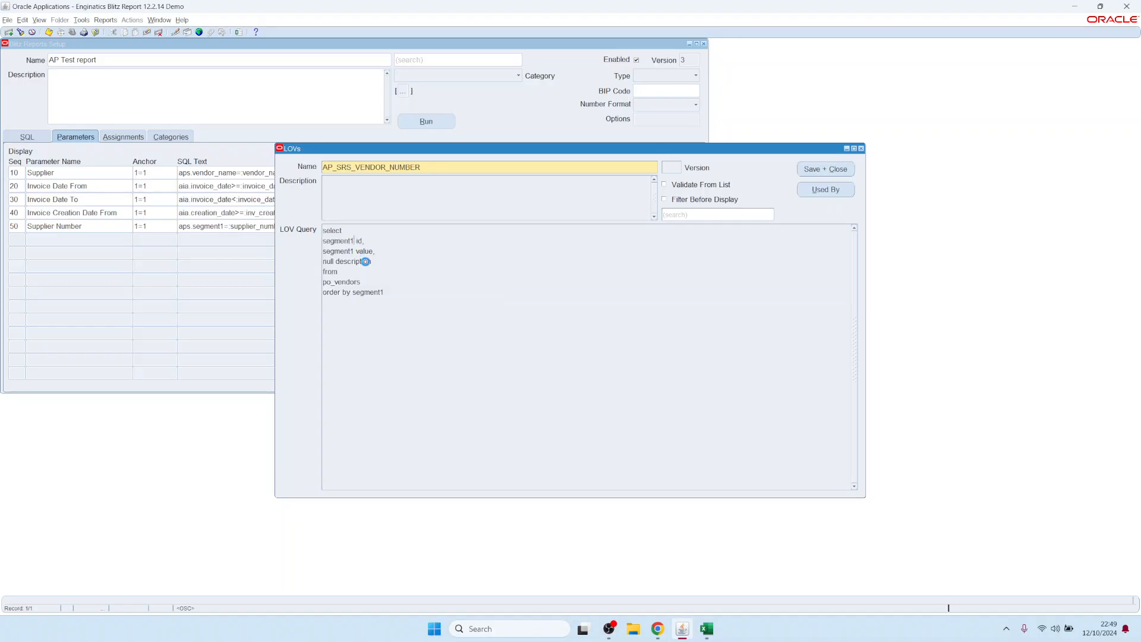
{"action": "left_click_drag", "start_coordinate": [336, 259], "coordinate": [322, 259]}
{"action": "mouse_move", "coordinate": [327, 242]}
{"action": "left_mouse_down"}
{"action": "mouse_move", "coordinate": [356, 242]}
{"action": "mouse_move", "coordinate": [323, 251]}
{"action": "left_mouse_up"}
{"action": "double_click", "coordinate": [329, 261]}
{"action": "left_click", "coordinate": [819, 167]}
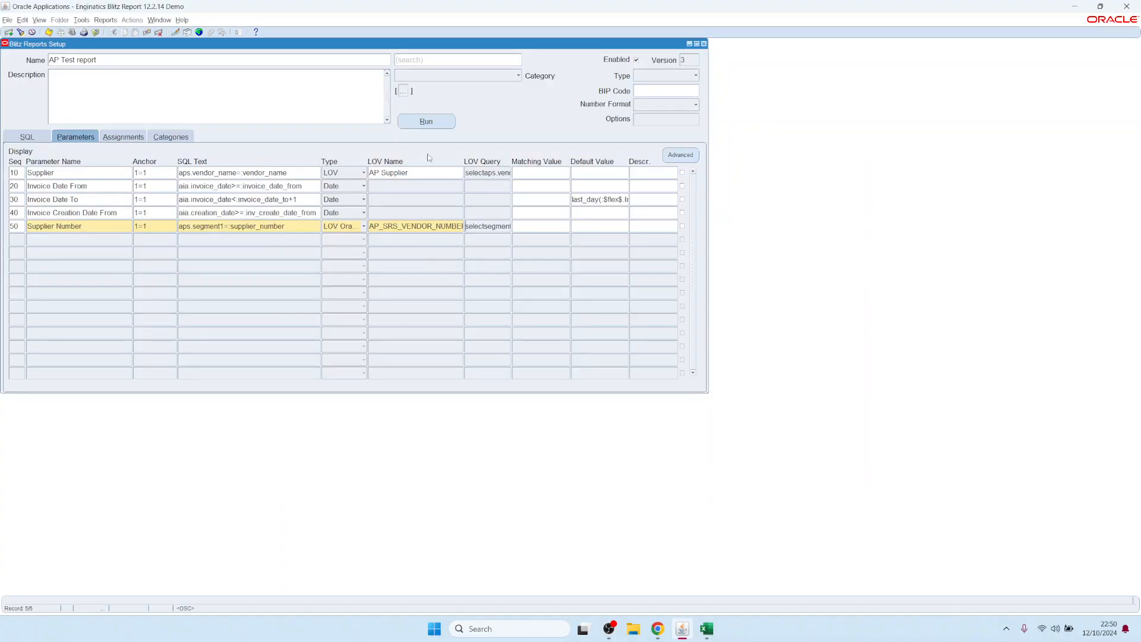
- Try to run the AP Test report with only a Supplier Number chosen from its list of values
{"action": "left_click", "coordinate": [428, 121]}
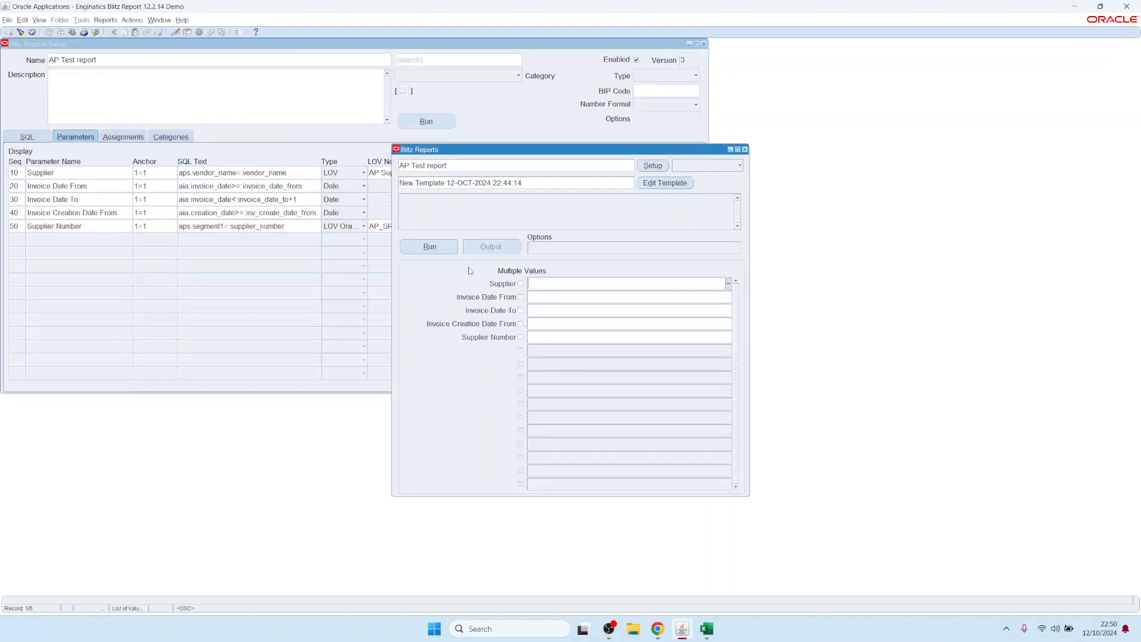
{"action": "double_click", "coordinate": [548, 335]}
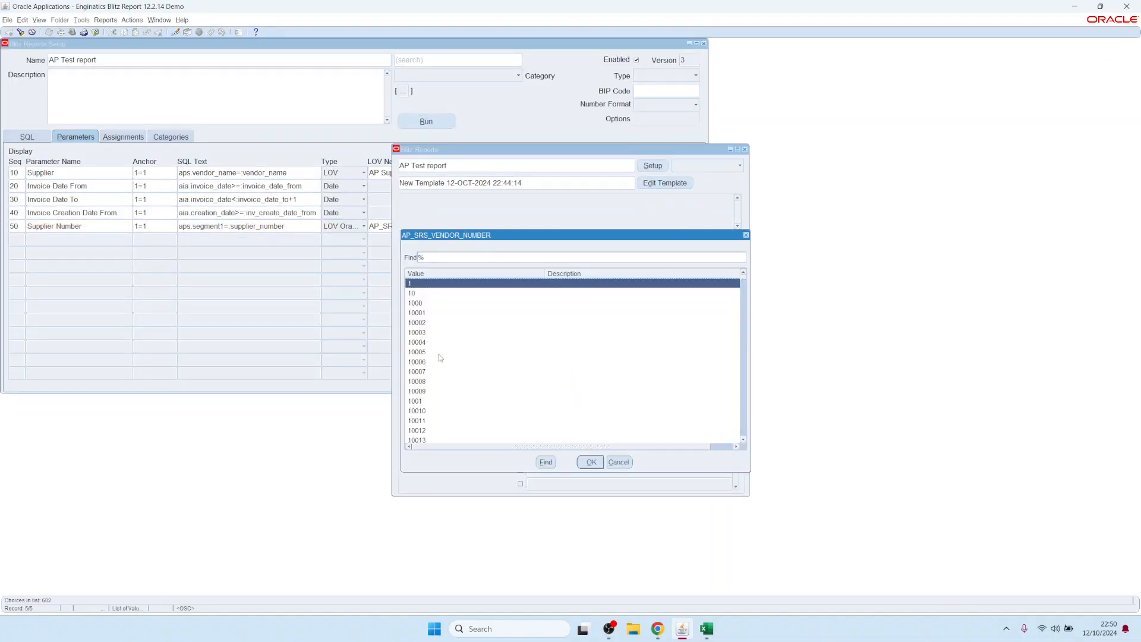
{"action": "left_click", "coordinate": [452, 372]}
{"action": "left_click", "coordinate": [595, 468]}
{"action": "left_click", "coordinate": [427, 246]}
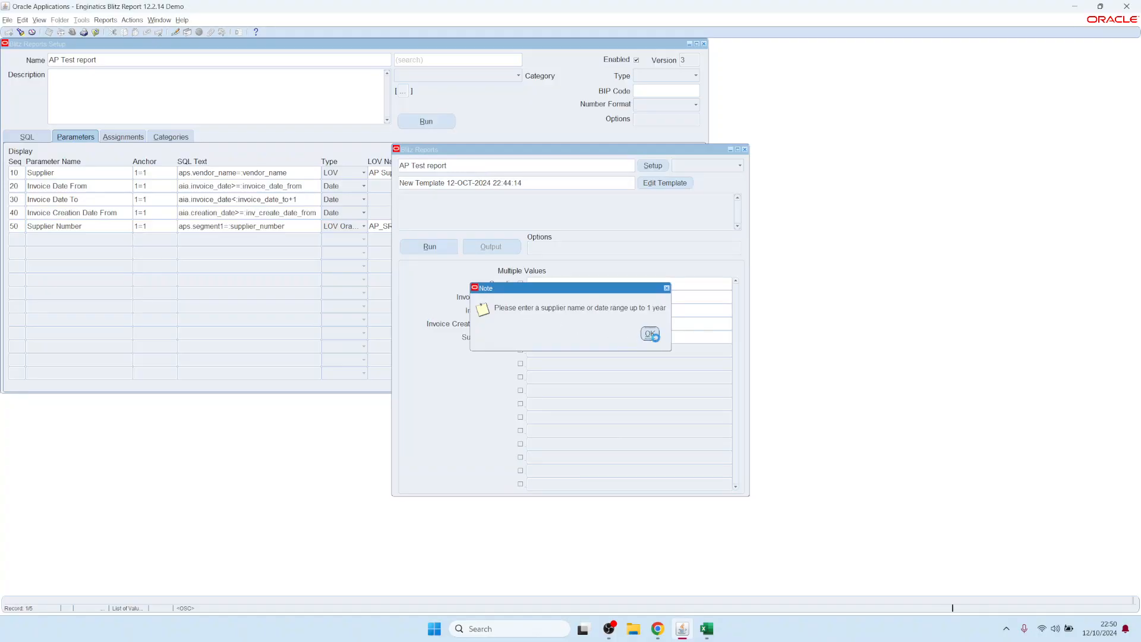
{"action": "left_click", "coordinate": [650, 334]}
- Return to the report setup and delete the logical expression from the advanced required parameters
{"action": "left_click", "coordinate": [653, 166]}
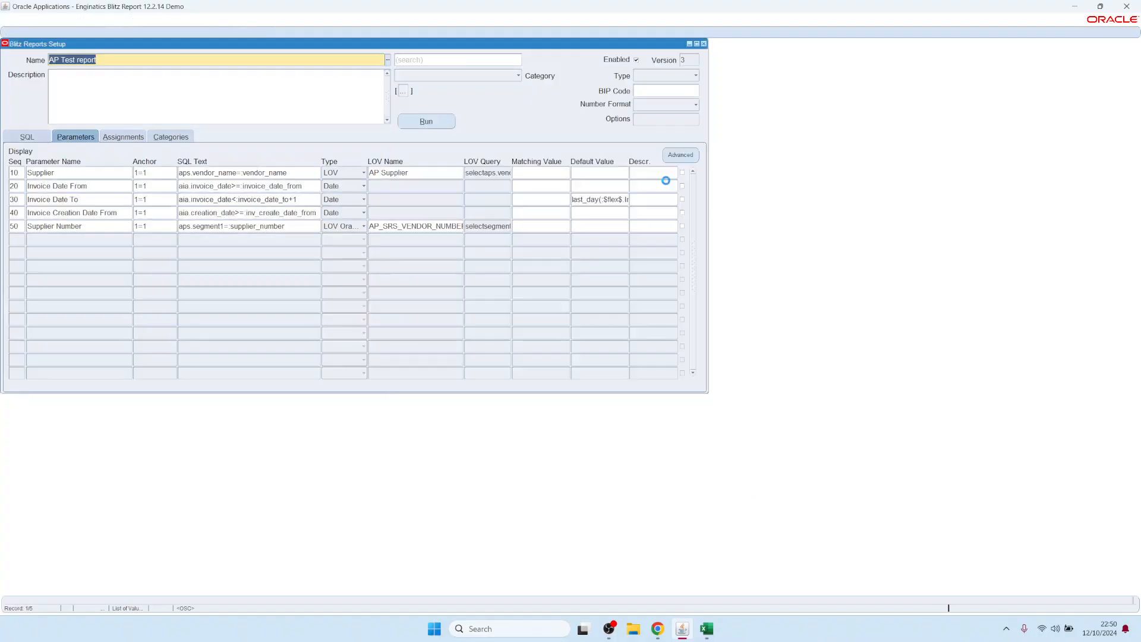
{"action": "left_click", "coordinate": [681, 154]}
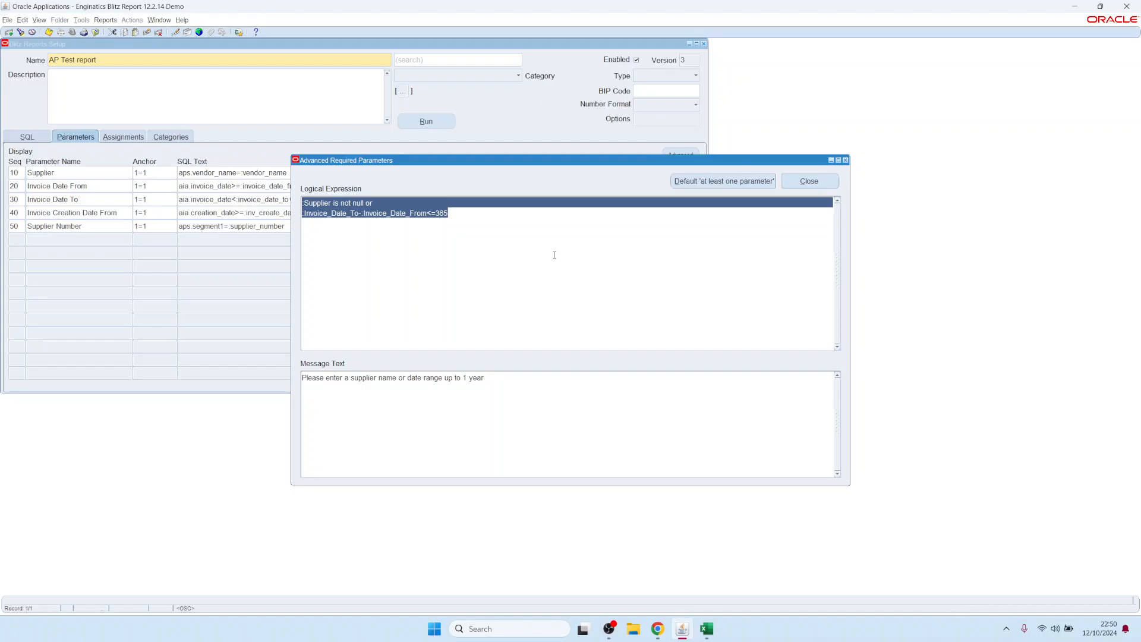
{"action": "key", "text": "Delete"}
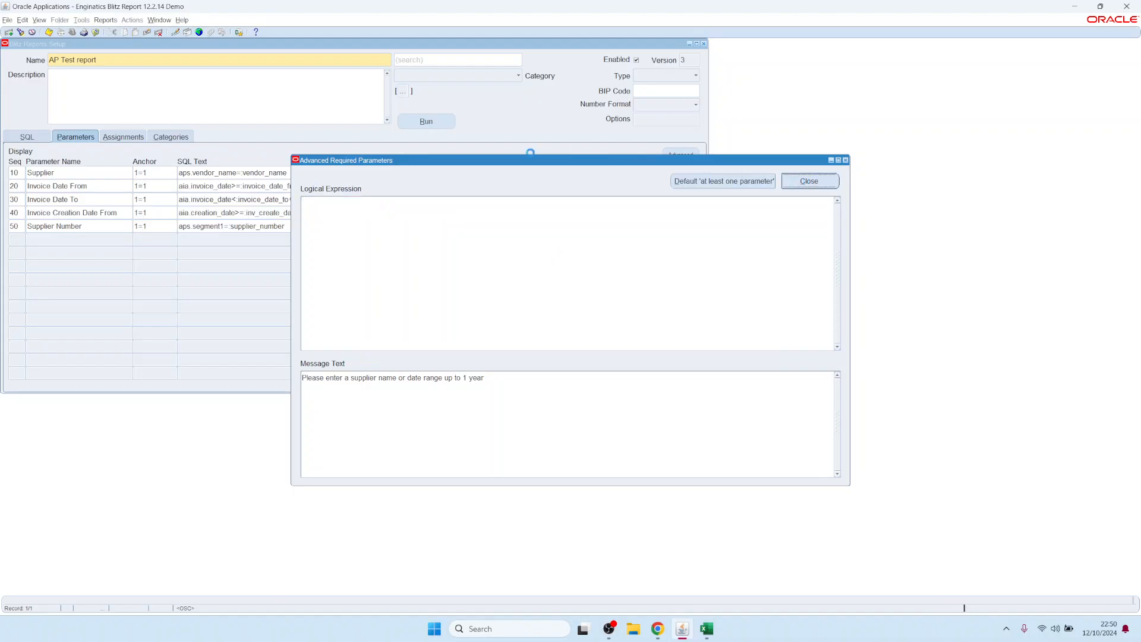
{"action": "left_click", "coordinate": [809, 180]}
- Run the AP Test report for Supplier Number 10003 and check its Excel output
{"action": "left_click", "coordinate": [442, 121]}
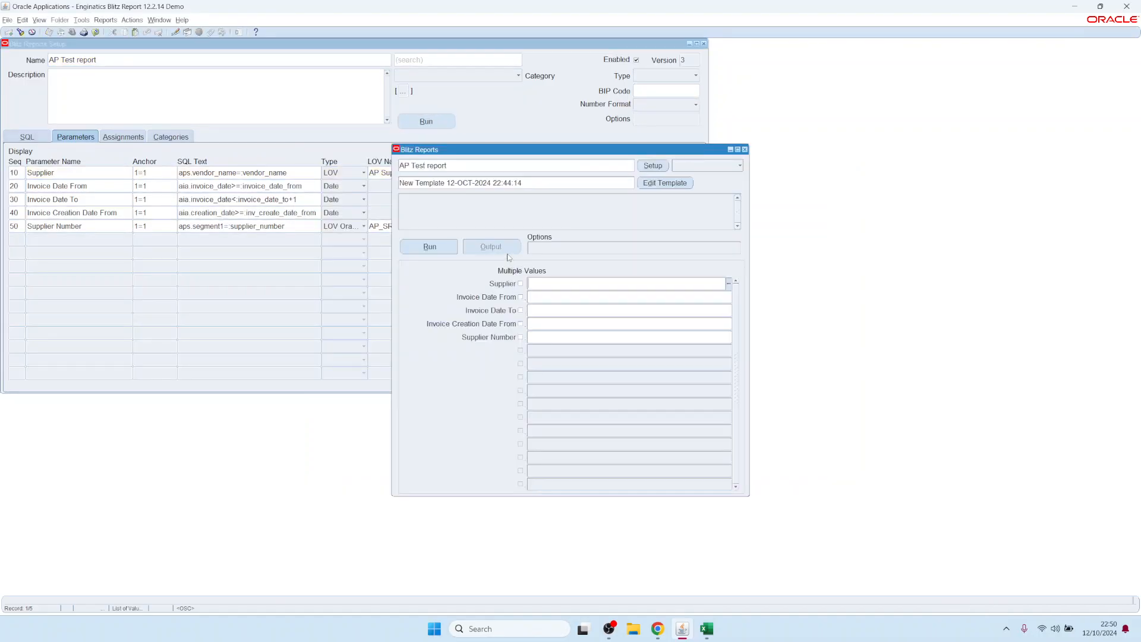
{"action": "left_click", "coordinate": [549, 338]}
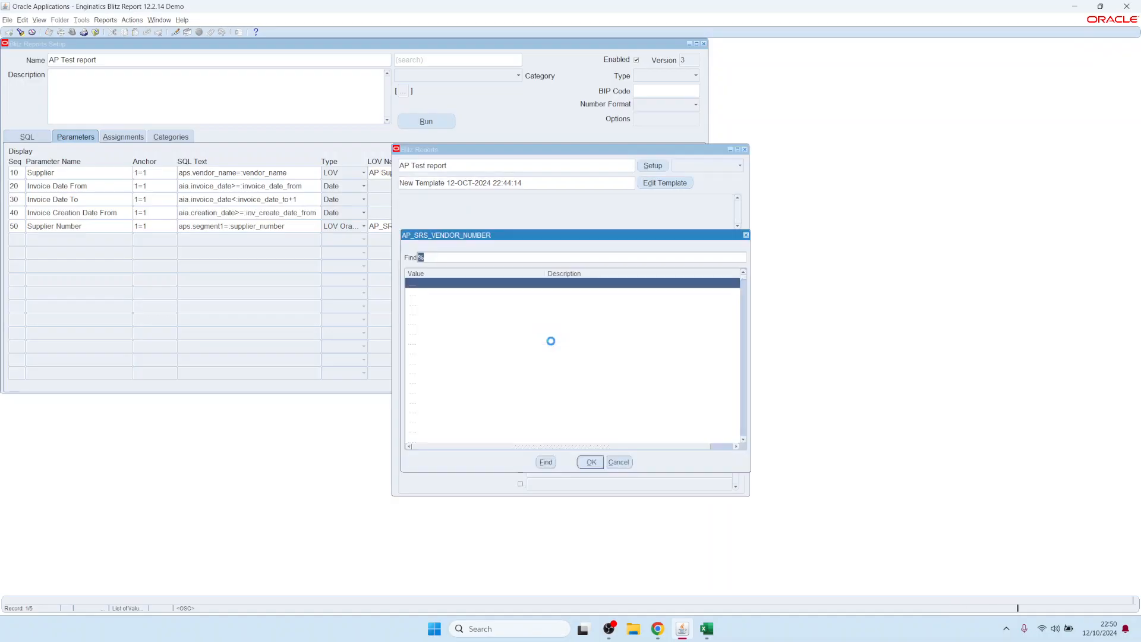
{"action": "double_click", "coordinate": [550, 338]}
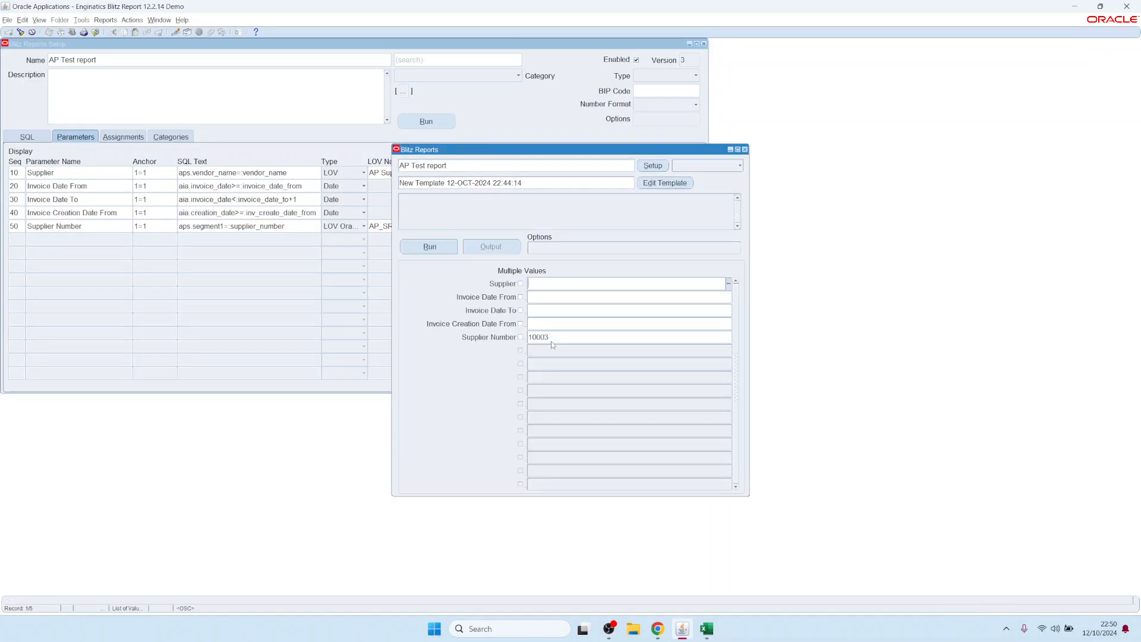
{"action": "left_click", "coordinate": [442, 250]}
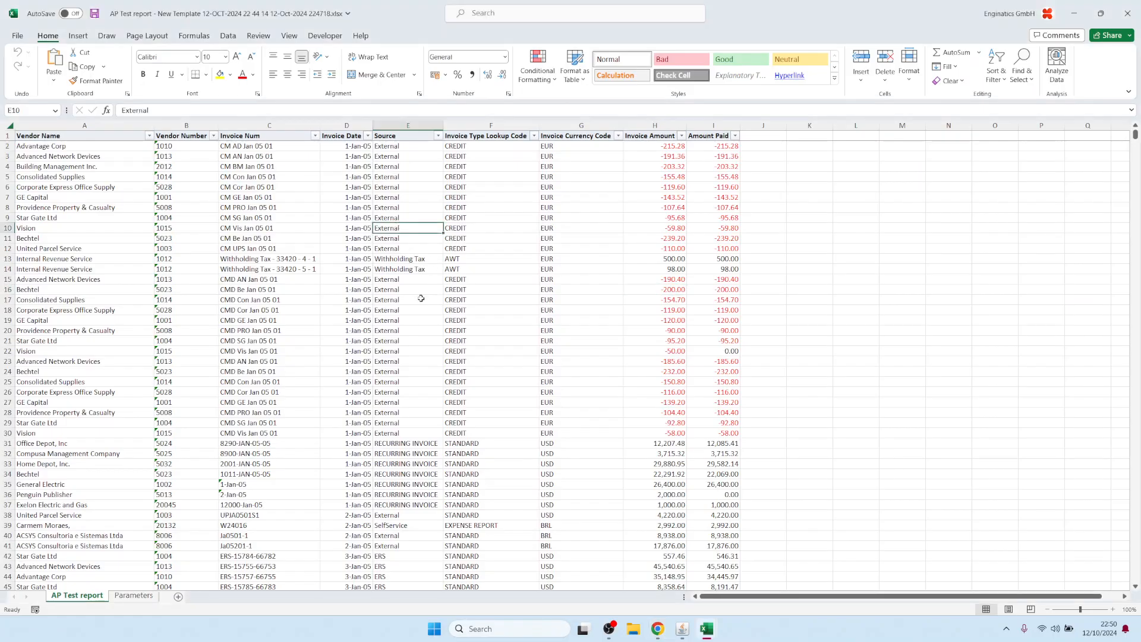
{"action": "left_click", "coordinate": [59, 148]}
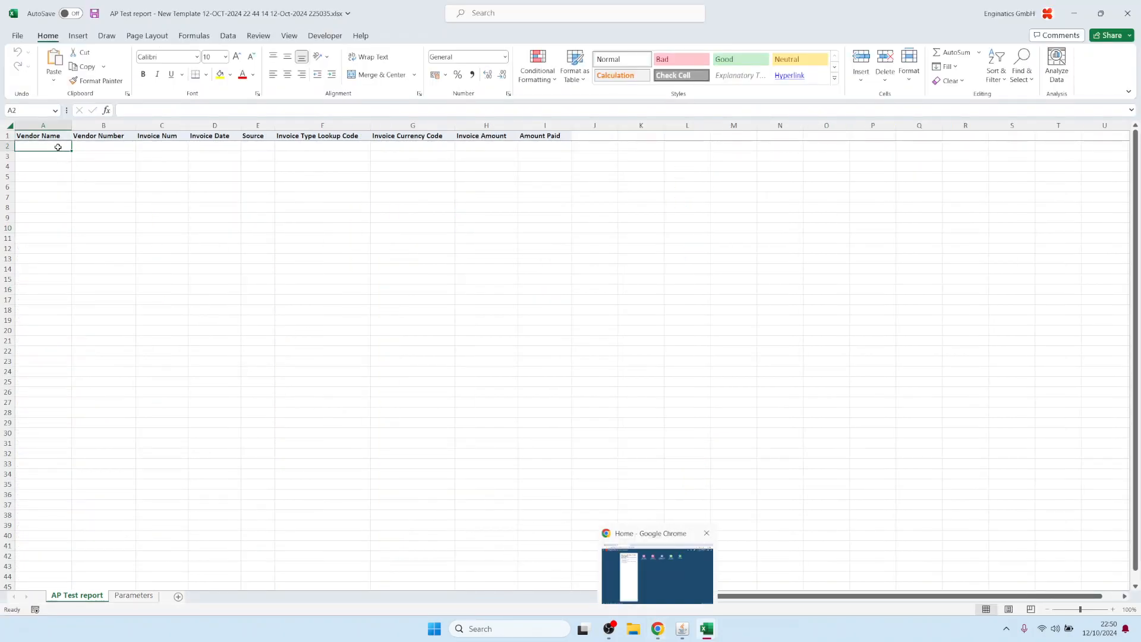
- Switch back to Oracle Applications, list the concurrent requests and open the log of the latest AP Test report request
{"action": "mouse_move", "coordinate": [677, 626]}
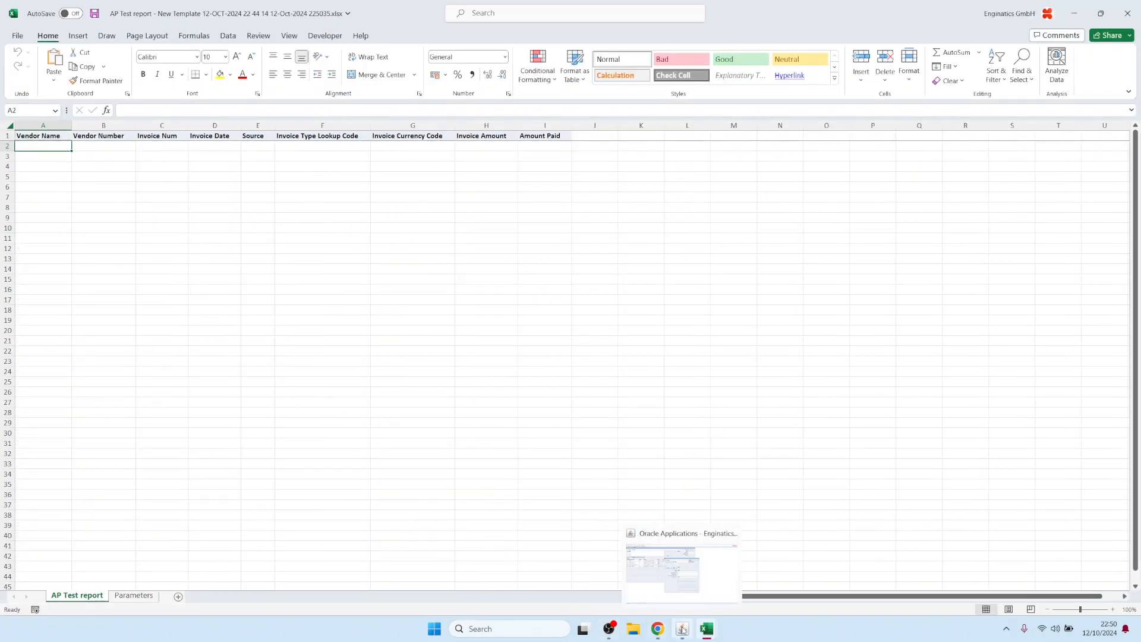
{"action": "left_click", "coordinate": [685, 586]}
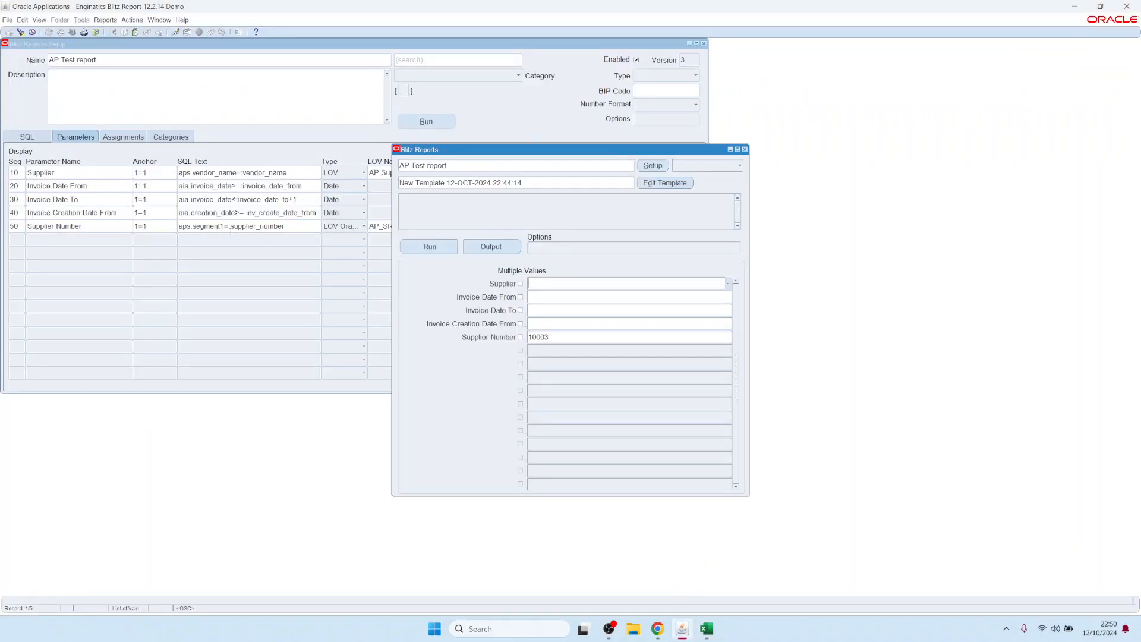
{"action": "left_click", "coordinate": [565, 337]}
{"action": "left_click", "coordinate": [39, 19]}
{"action": "left_click", "coordinate": [59, 148]}
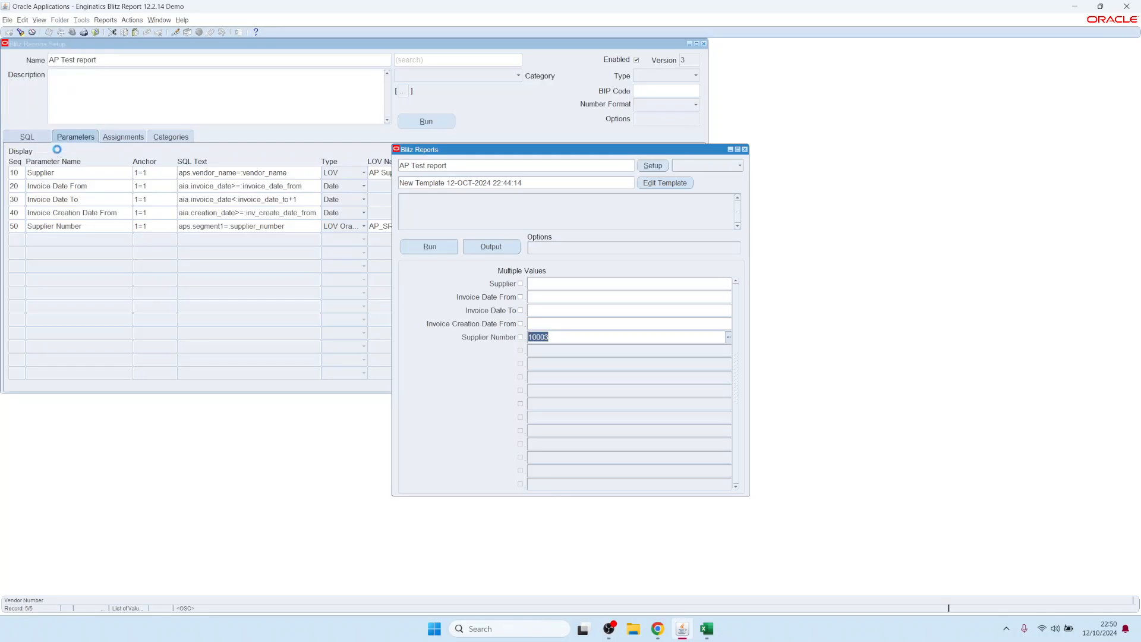
{"action": "left_click", "coordinate": [349, 307]}
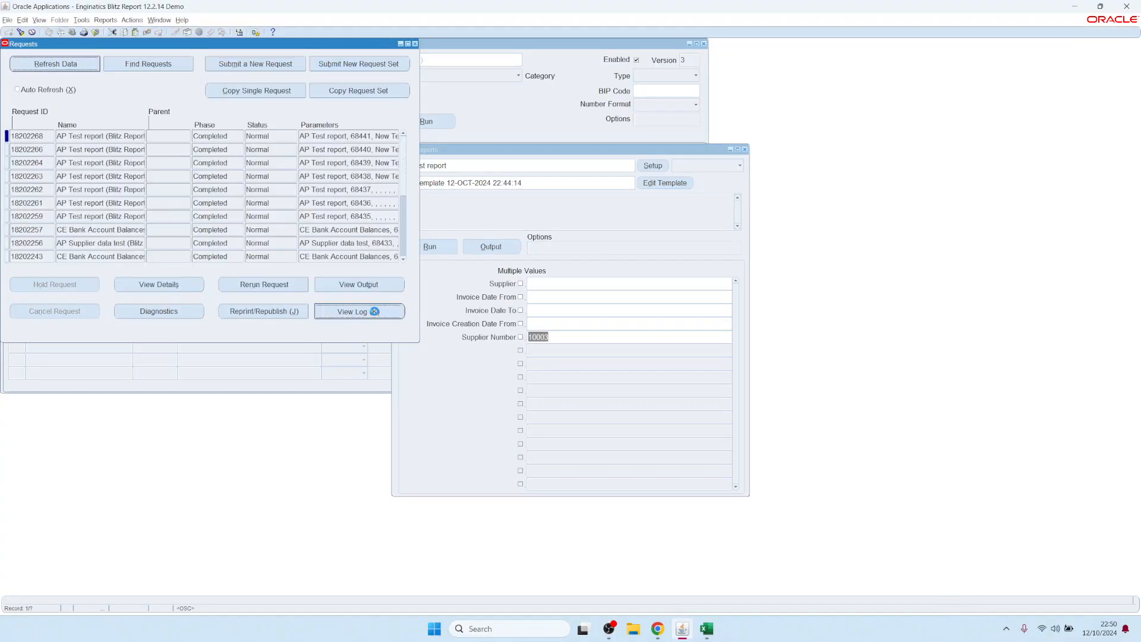
{"action": "left_click", "coordinate": [374, 310]}
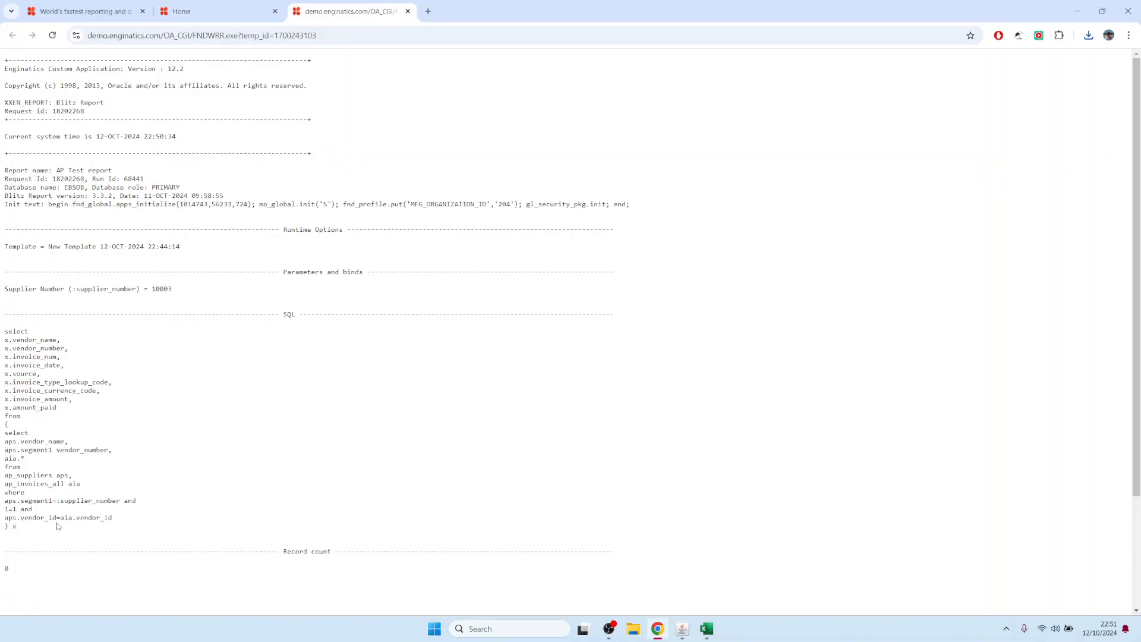
- Examine the supplier number condition in the logged SQL and the bind value used for it
{"action": "left_click_drag", "start_coordinate": [155, 504], "coordinate": [5, 503]}
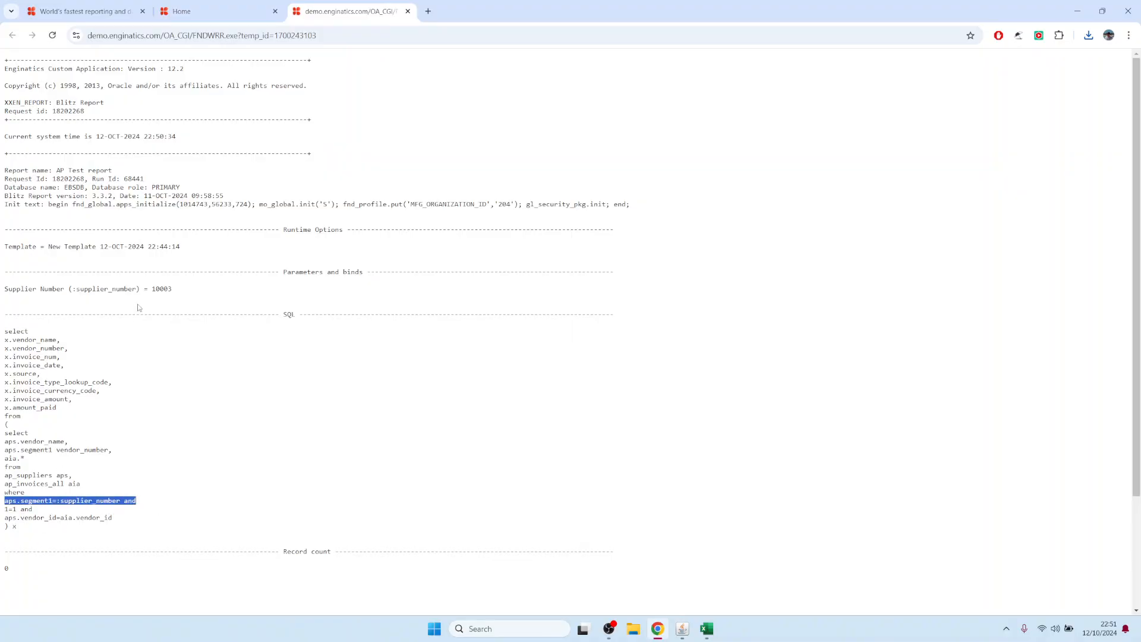
{"action": "left_click_drag", "start_coordinate": [153, 289], "coordinate": [177, 291]}
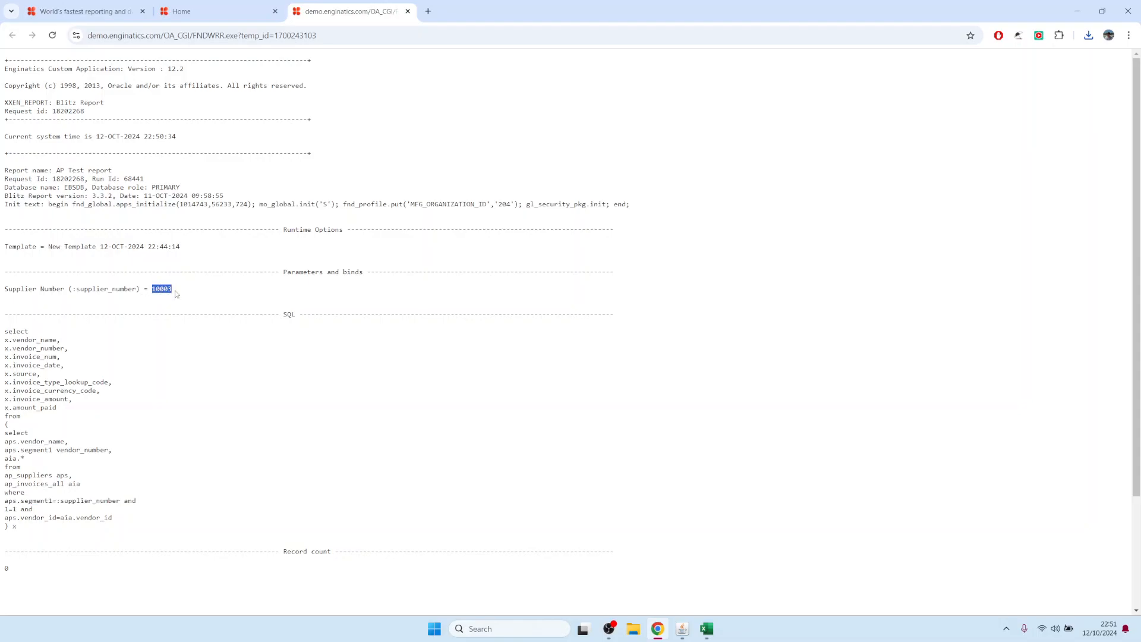
{"action": "left_click_drag", "start_coordinate": [142, 505], "coordinate": [2, 483]}
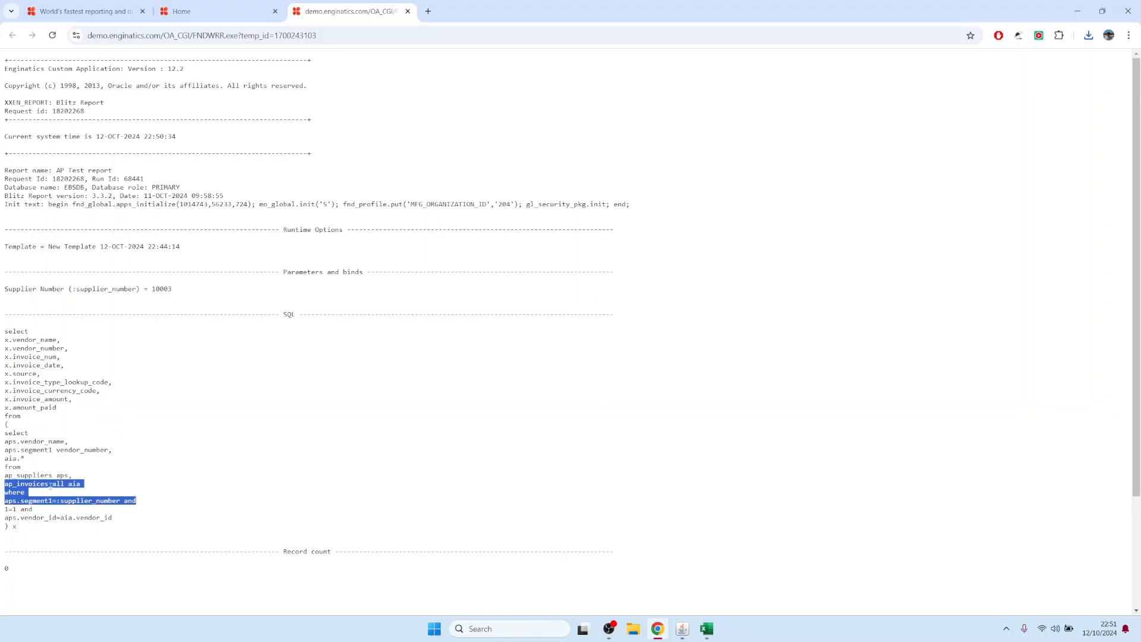
- Switch to the Excel output ending in 224718 and copy the vendor numbers in B7:B27
{"action": "mouse_move", "coordinate": [706, 629]}
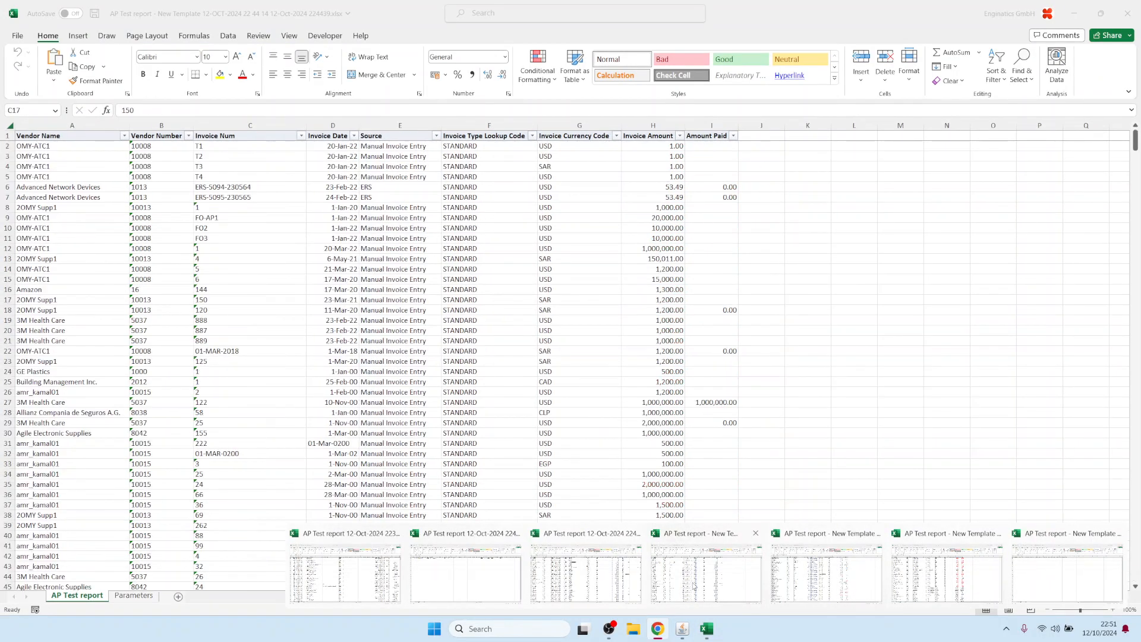
{"action": "left_click", "coordinate": [946, 572]}
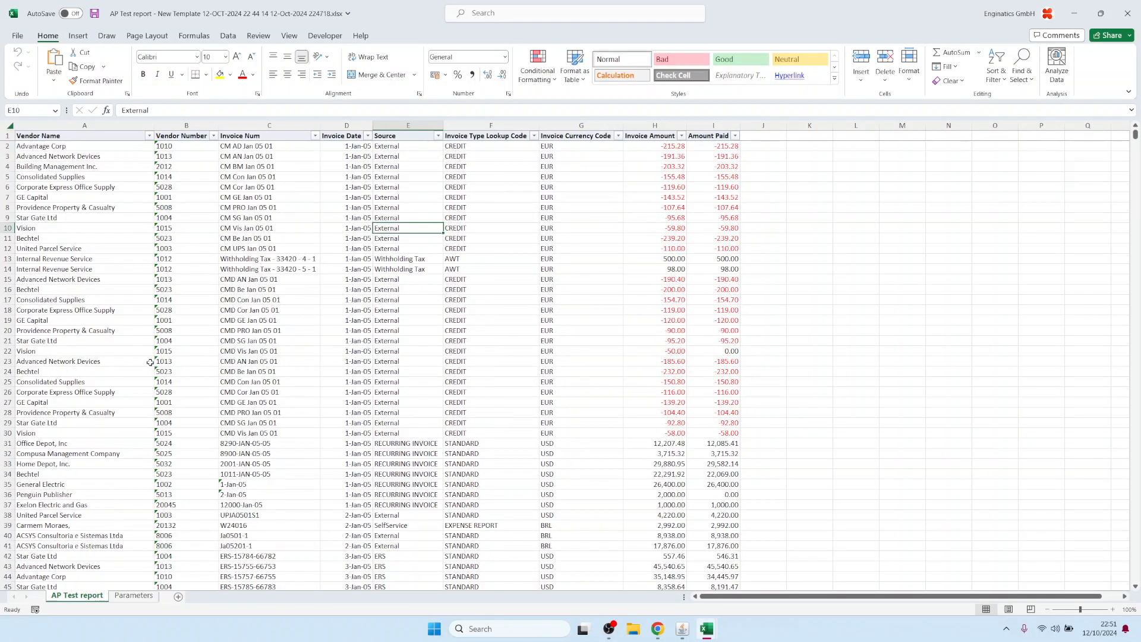
{"action": "left_click_drag", "start_coordinate": [178, 197], "coordinate": [177, 406]}
{"action": "key", "text": "ctrl+c"}
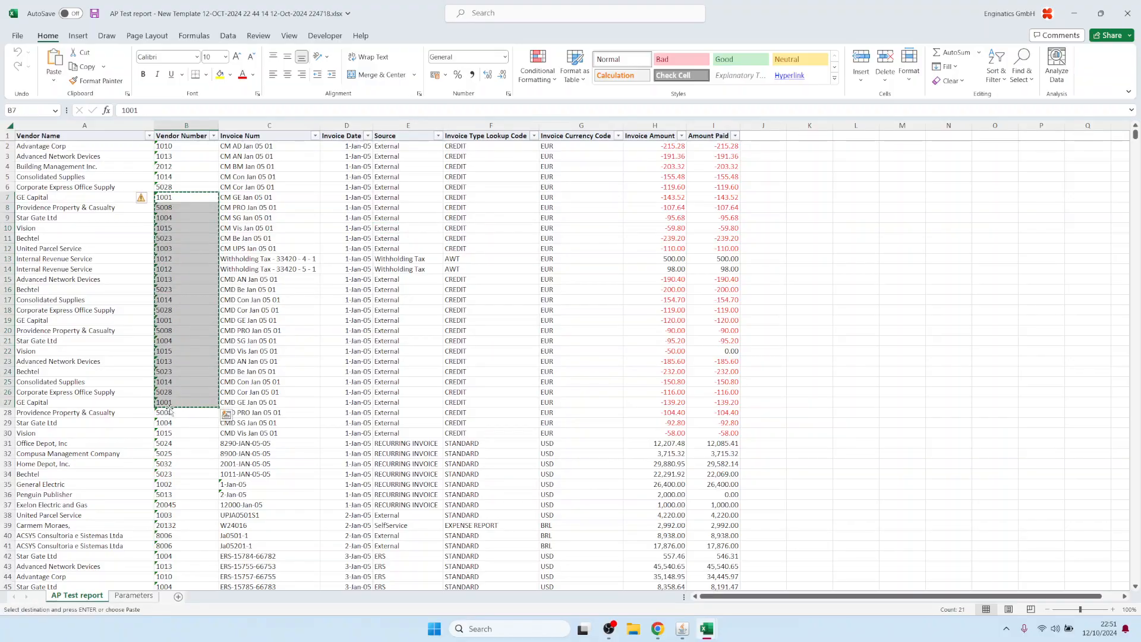
- Switch to Oracle Applications, allow multiple values for Supplier Number, replace 10003 with the copied vendor numbers and run the report
{"action": "left_click", "coordinate": [682, 628]}
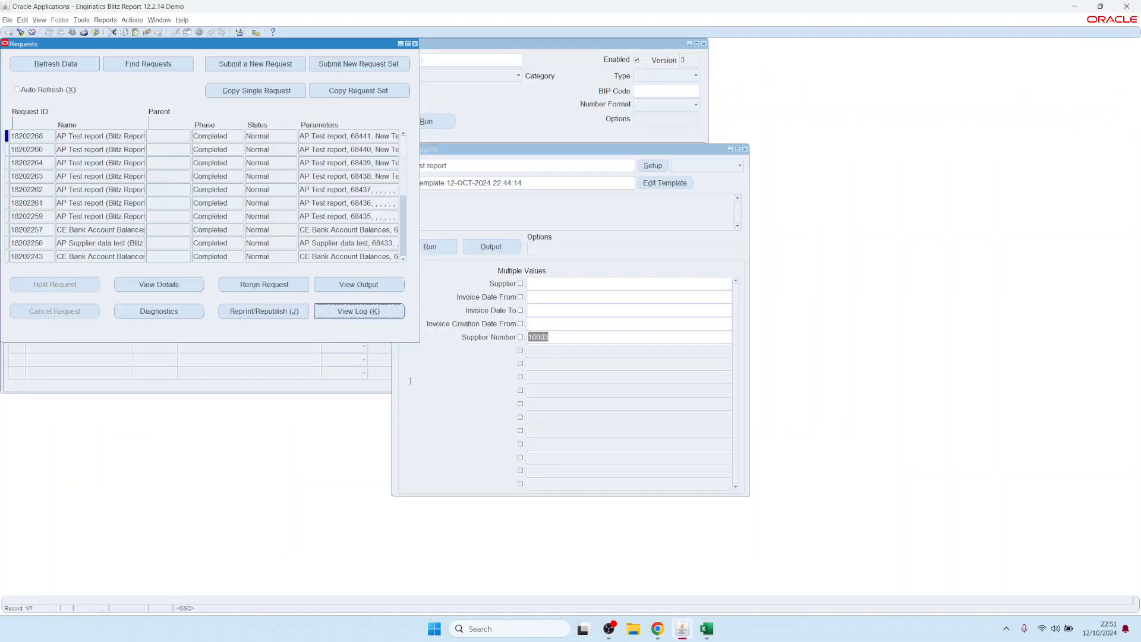
{"action": "left_click", "coordinate": [410, 380]}
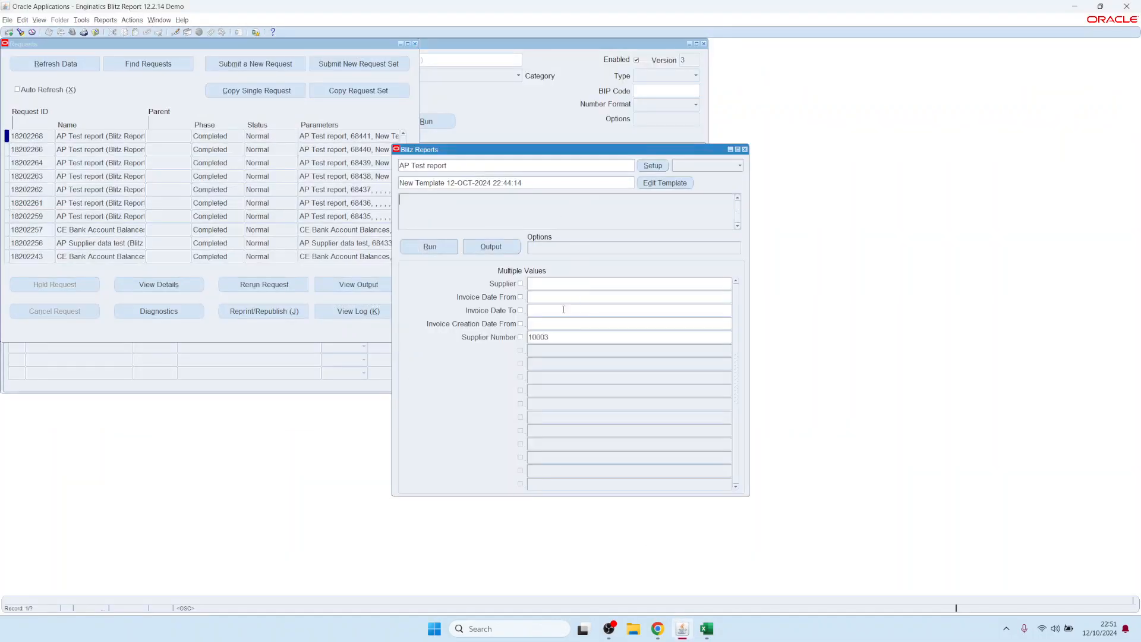
{"action": "left_click", "coordinate": [520, 338]}
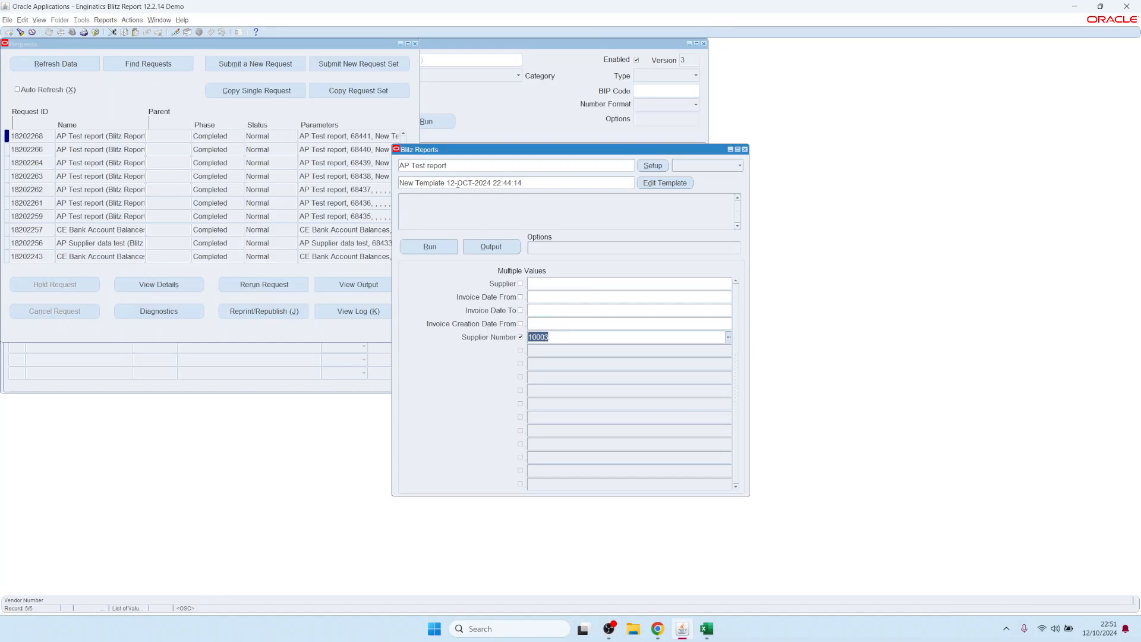
{"action": "key", "text": "ctrl+e"}
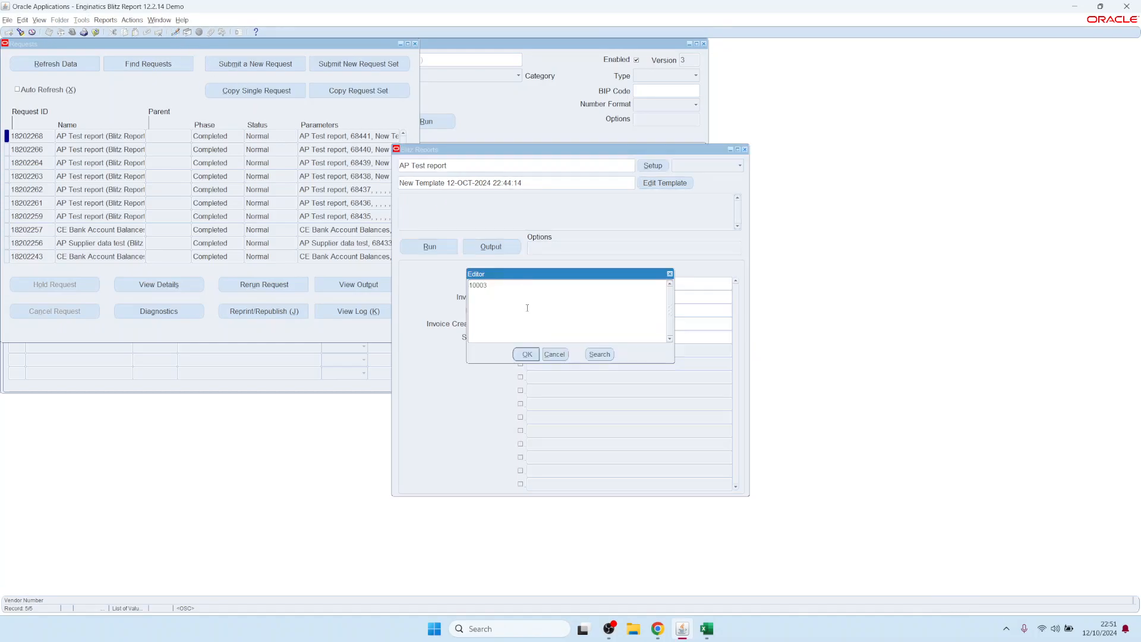
{"action": "left_click_drag", "start_coordinate": [498, 285], "coordinate": [469, 287]}
{"action": "key", "text": "ctrl+v"}
{"action": "left_click", "coordinate": [526, 354]}
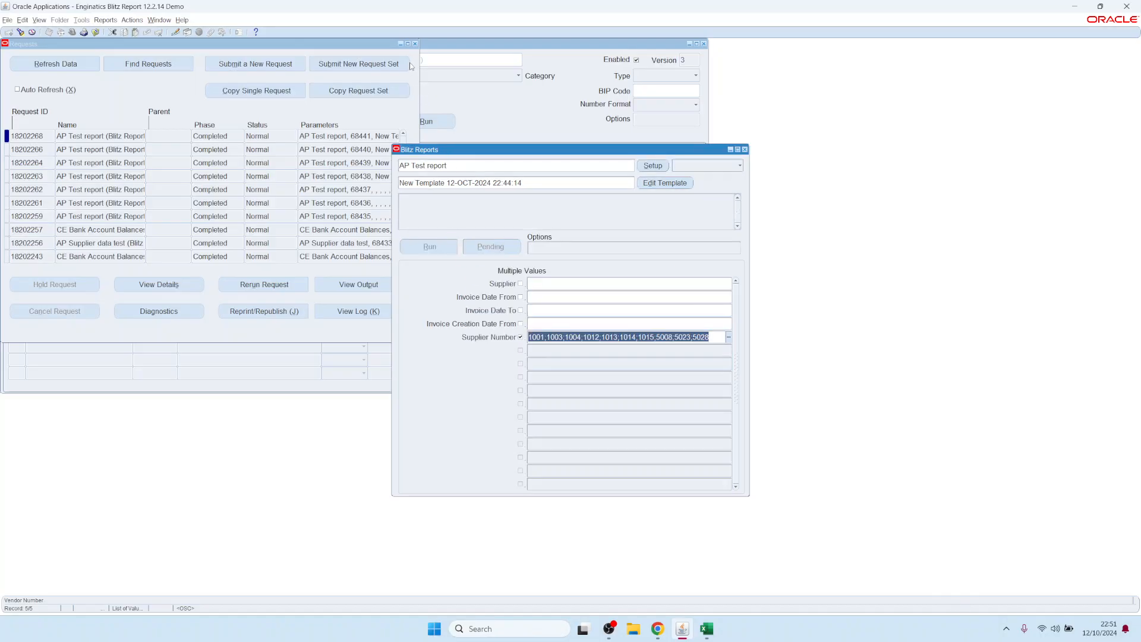
- Close the Requests window and check the new Excel output for the selected vendor numbers
{"action": "left_click", "coordinate": [415, 44]}
{"action": "left_click", "coordinate": [414, 44]}
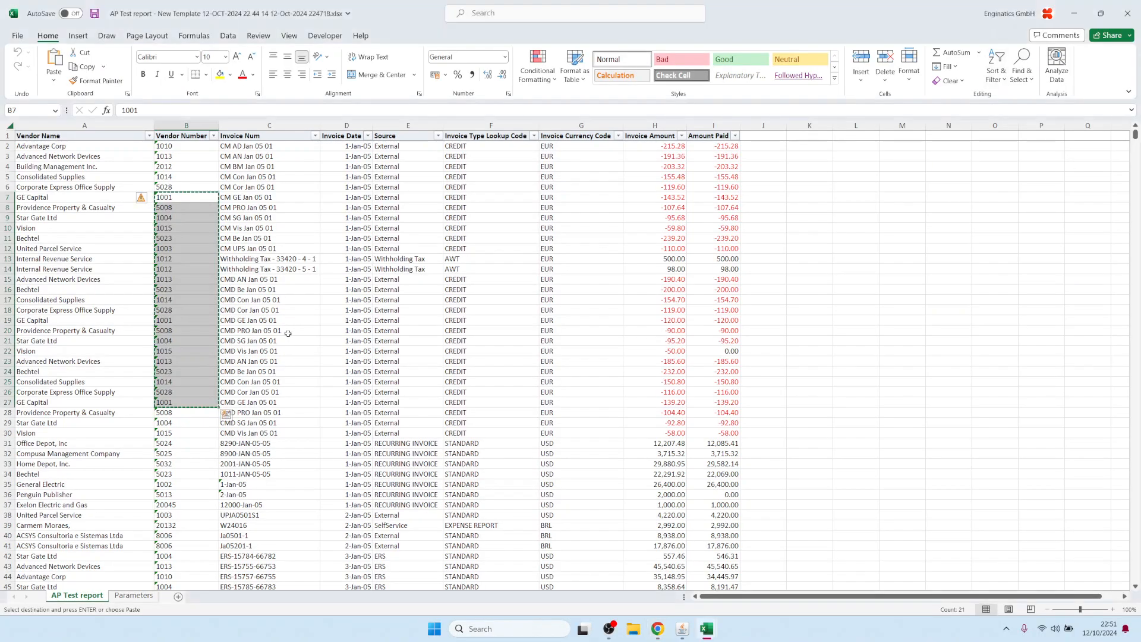
{"action": "left_click", "coordinate": [80, 250]}
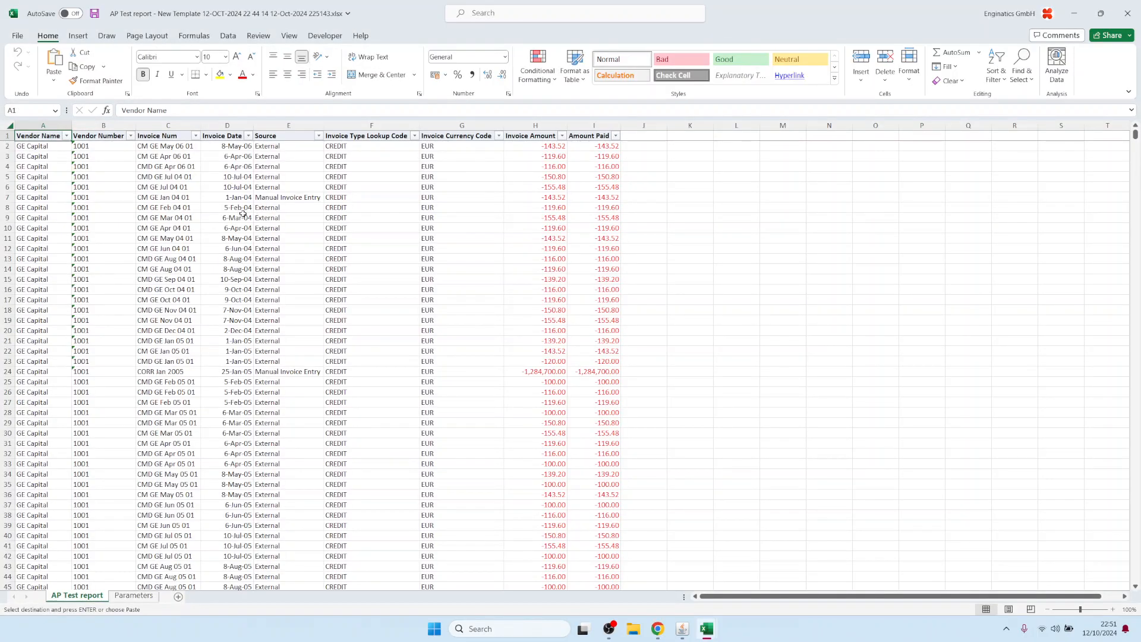
- Check which vendor numbers the Excel output contains through the Vendor Number filter, and inspect the last data rows
{"action": "left_click_drag", "start_coordinate": [42, 167], "coordinate": [42, 351]}
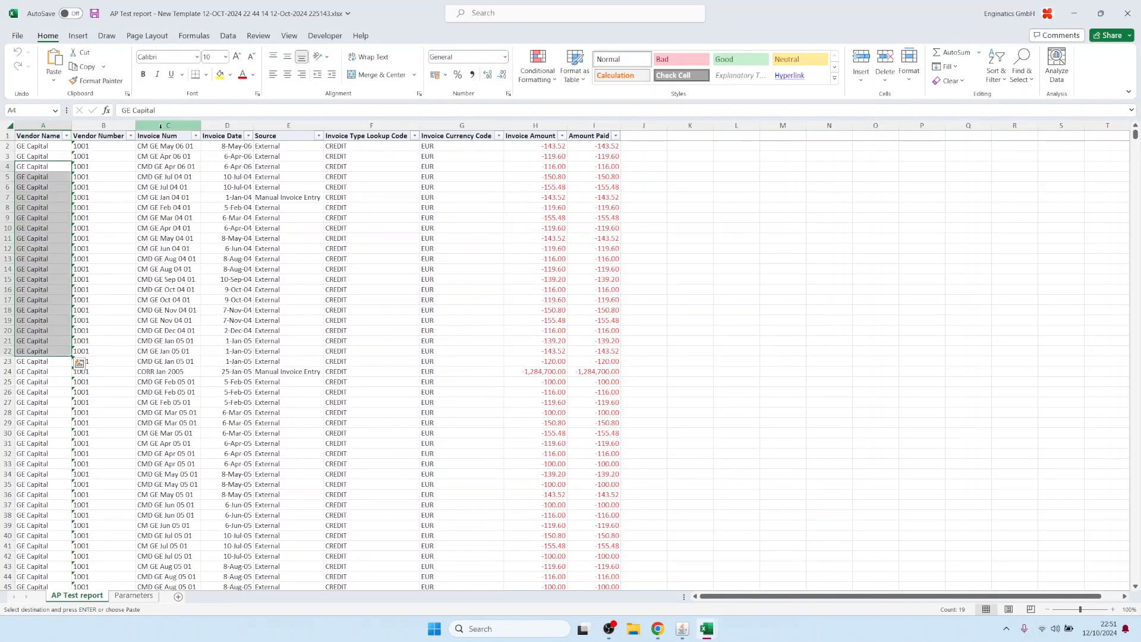
{"action": "left_click", "coordinate": [130, 135]}
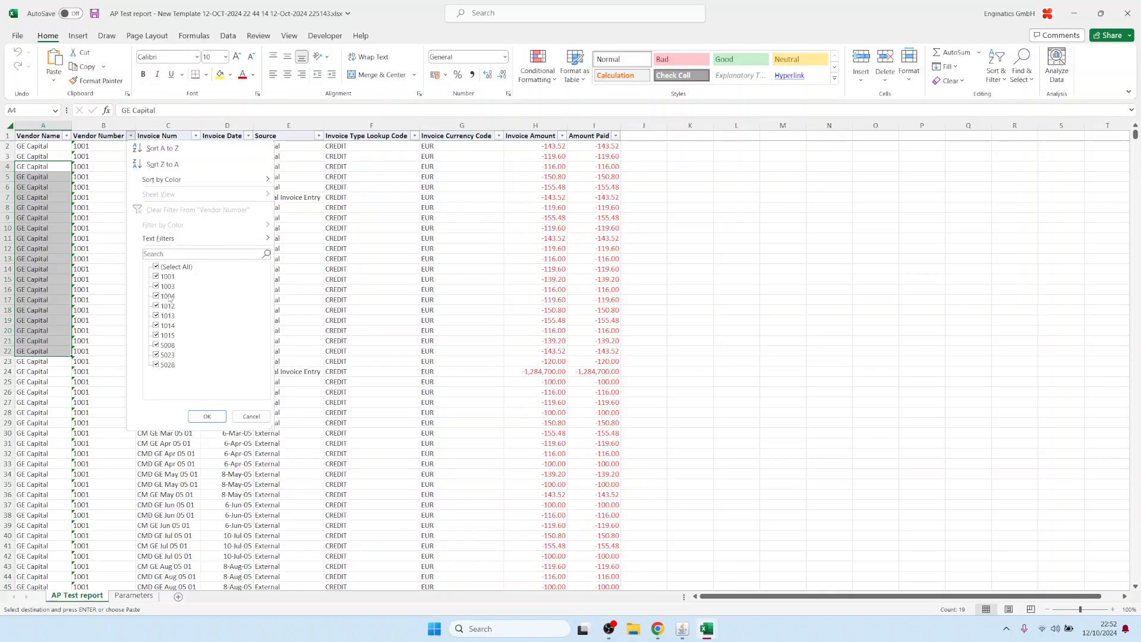
{"action": "left_click", "coordinate": [250, 416]}
{"action": "left_click", "coordinate": [69, 391]}
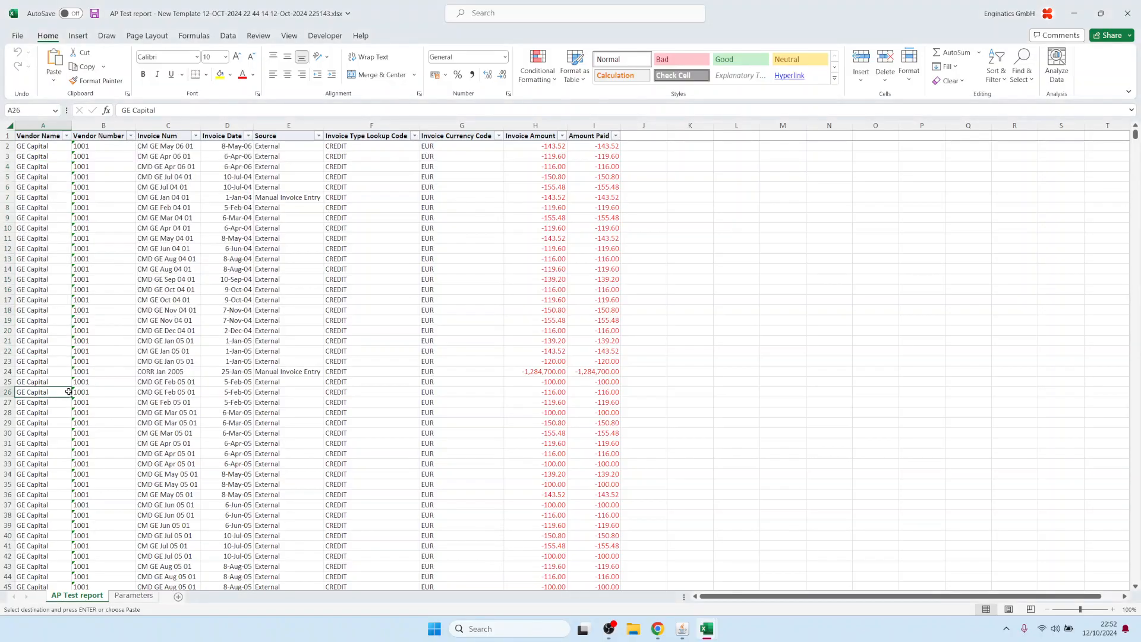
{"action": "key", "text": "ctrl+Down"}
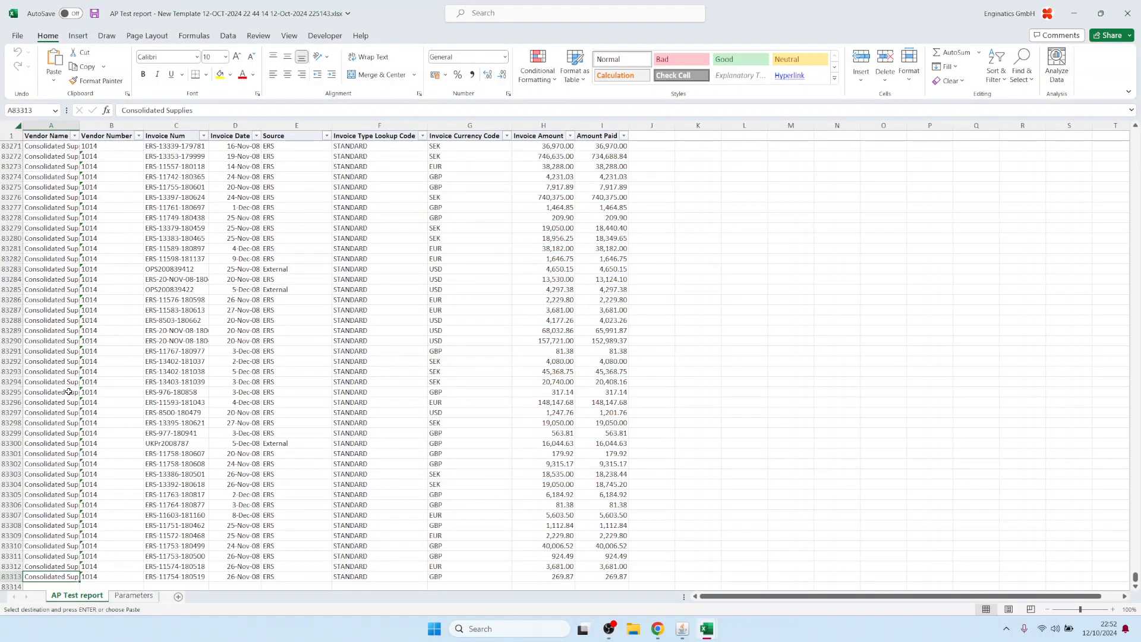
{"action": "left_click", "coordinate": [326, 249]}
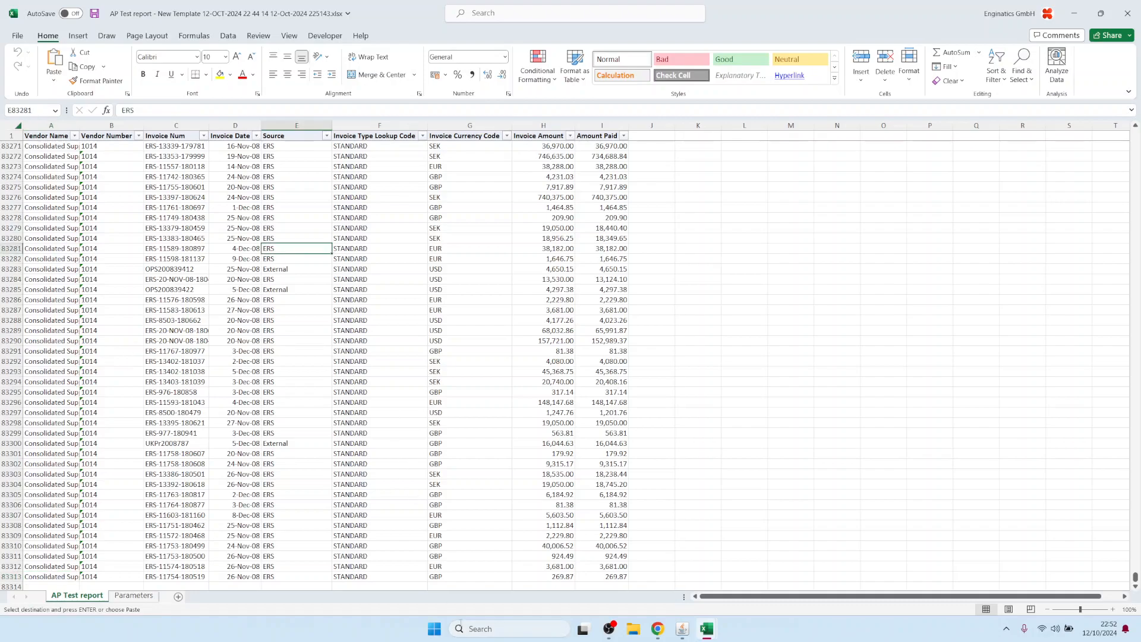
- Switch to Oracle Applications, open the AP Test report setup and review the AP_SRS_VENDOR_NUMBER LOV query of the Supplier Number parameter
{"action": "mouse_move", "coordinate": [683, 629]}
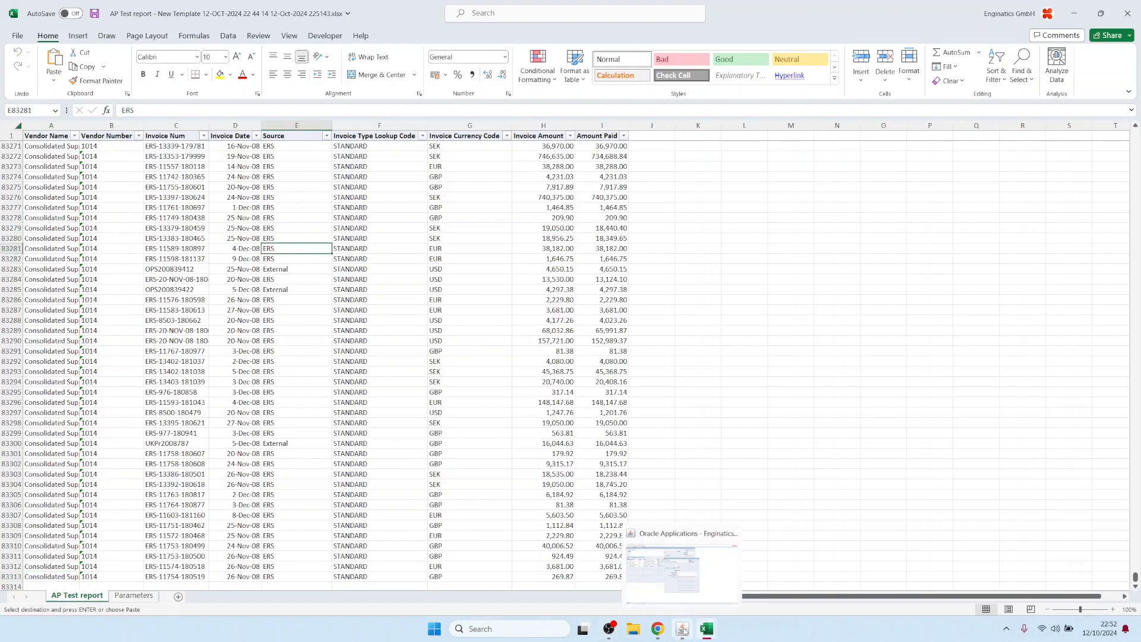
{"action": "left_click", "coordinate": [693, 567]}
{"action": "left_click", "coordinate": [653, 165]}
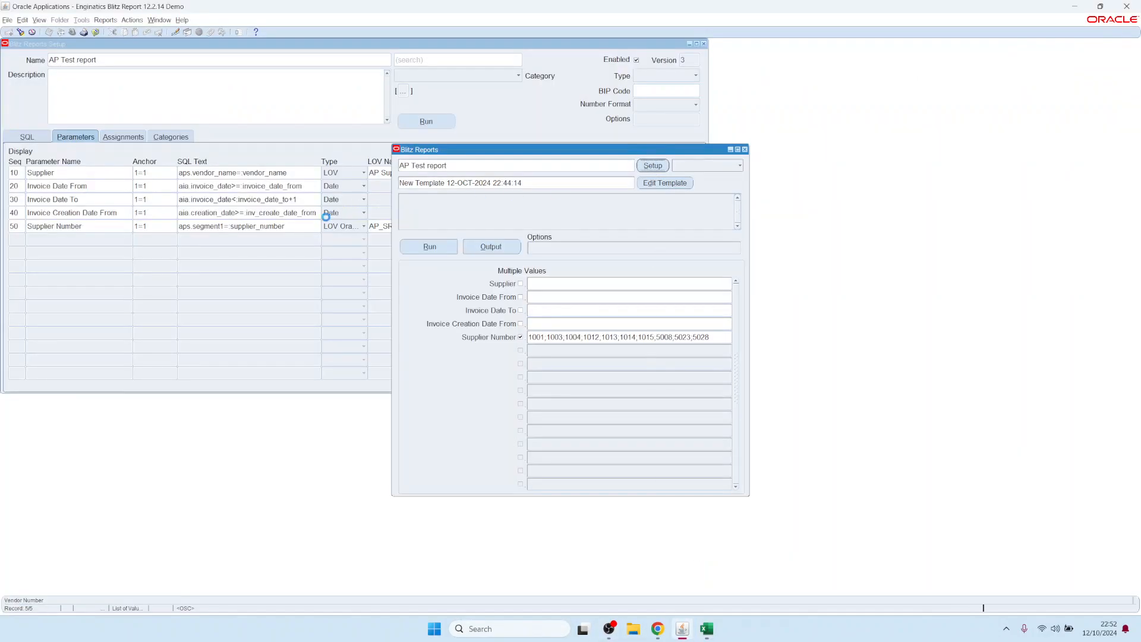
{"action": "double_click", "coordinate": [501, 226]}
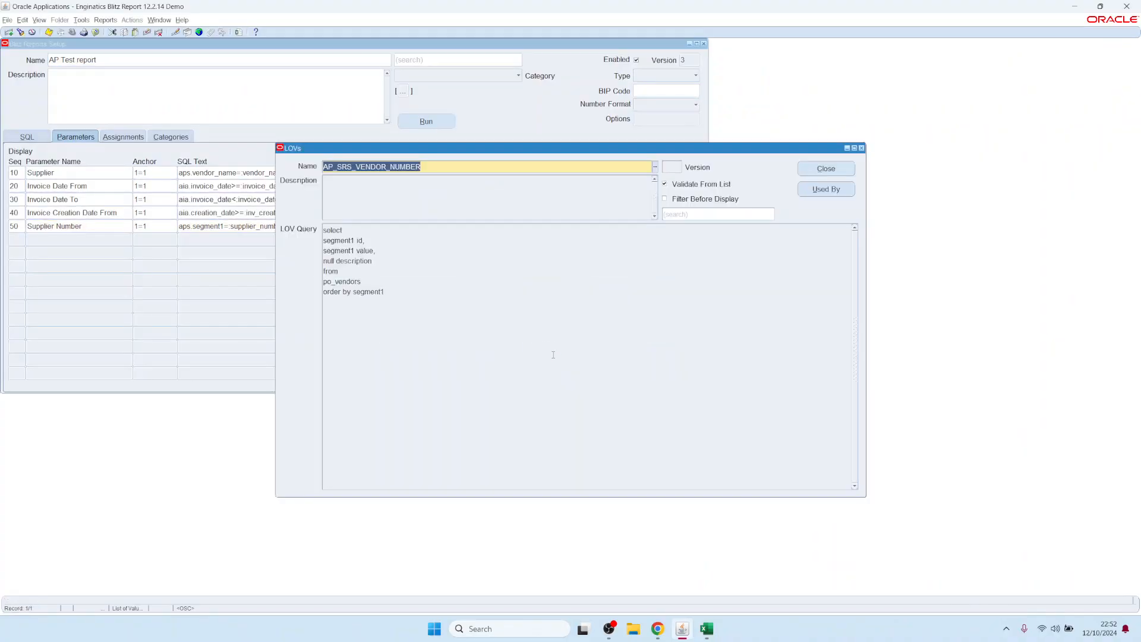
{"action": "left_click", "coordinate": [389, 285]}
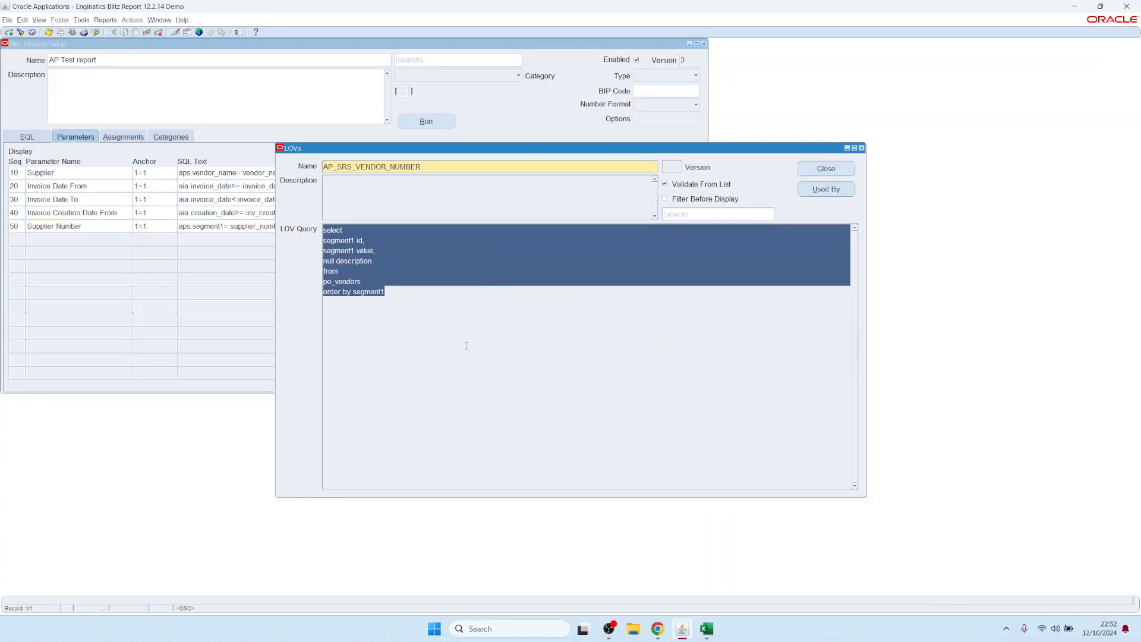
{"action": "left_click", "coordinate": [826, 169]}
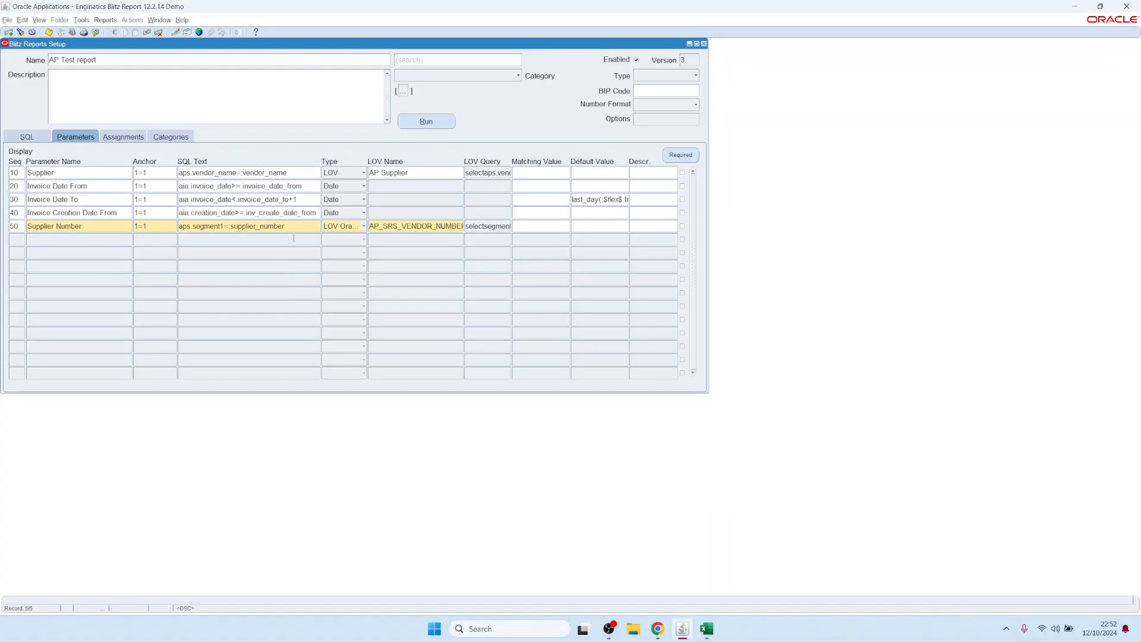
- Change the Supplier Number parameter to type LOV custom and make its query return vendor_name instead of null as the description
{"action": "left_click", "coordinate": [354, 226]}
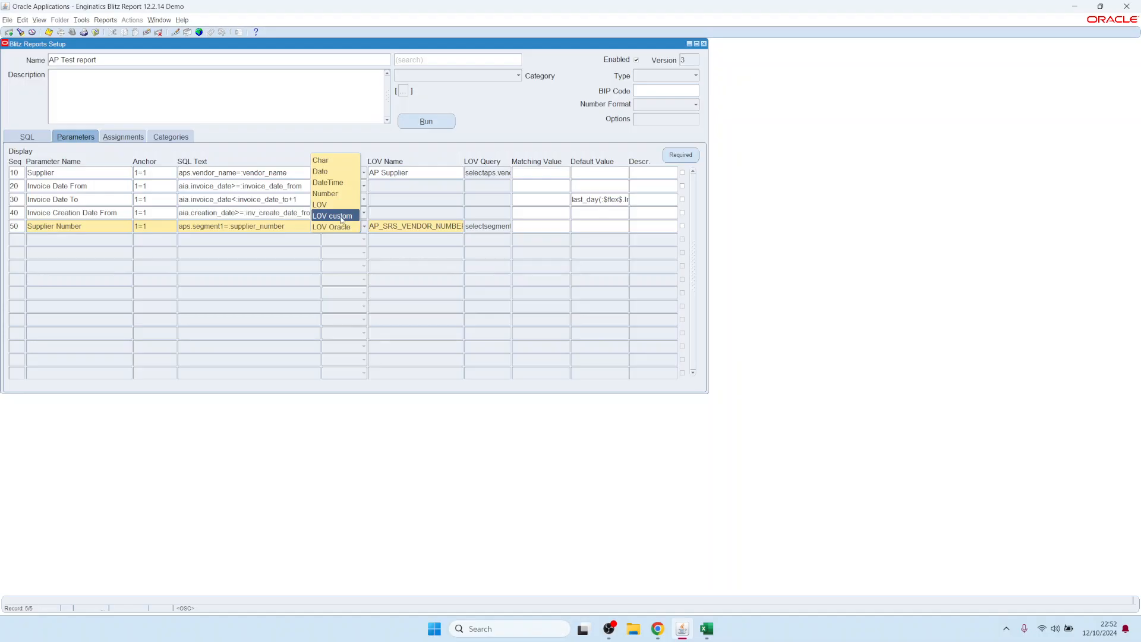
{"action": "left_click", "coordinate": [342, 216]}
{"action": "double_click", "coordinate": [491, 227]}
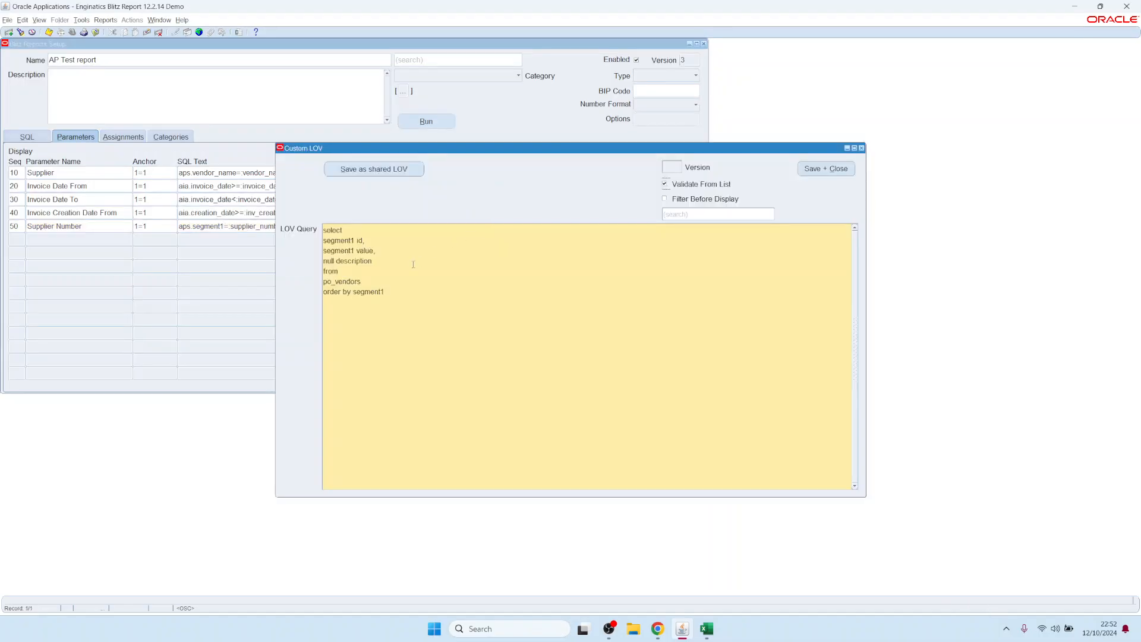
{"action": "key", "text": "ctrl+a"}
{"action": "left_click", "coordinate": [332, 260]}
{"action": "key", "text": "Right"}
{"action": "key", "text": "ctrl+shift+Left"}
{"action": "type", "text": "vendor_name"}
{"action": "left_click", "coordinate": [826, 169]}
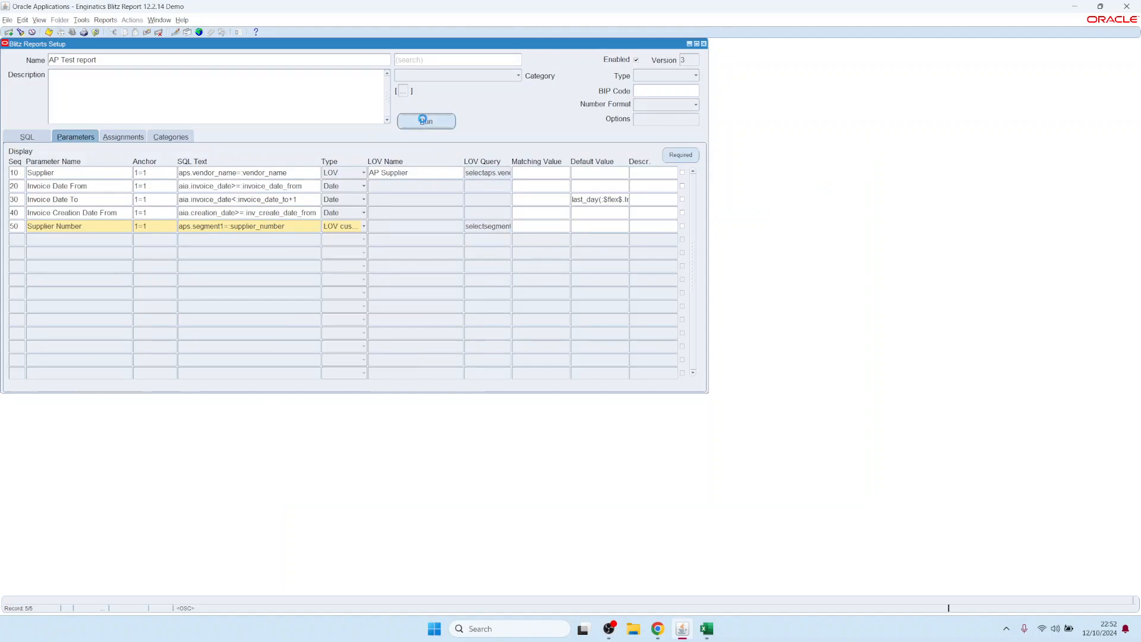
- Open the report's run window, browse the Supplier Number list with its descriptions and select 10079
{"action": "double_click", "coordinate": [560, 338]}
{"action": "left_click", "coordinate": [584, 304]}
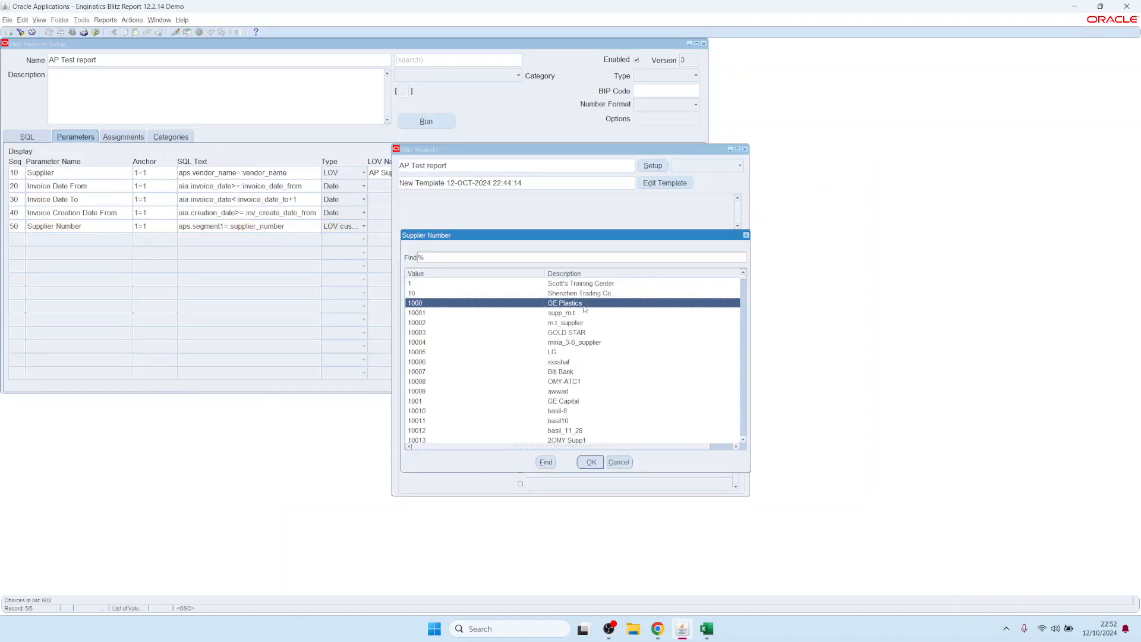
{"action": "scroll", "coordinate": [570, 357], "scroll_direction": "down", "scroll_amount": 15}
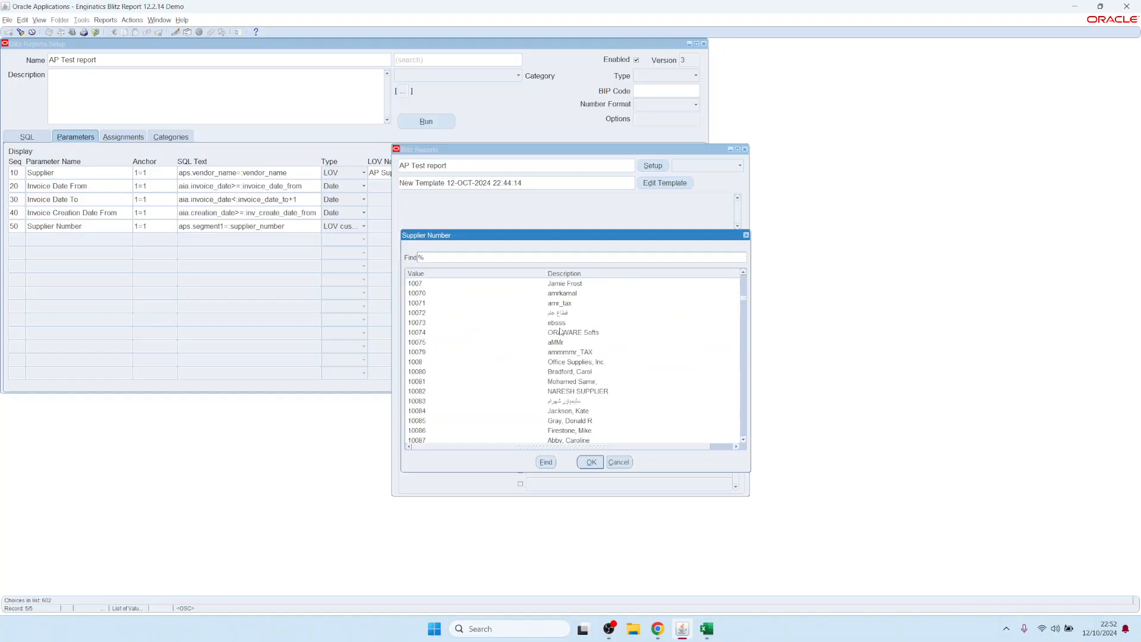
{"action": "left_click", "coordinate": [562, 351]}
{"action": "scroll", "coordinate": [594, 369], "scroll_direction": "up", "scroll_amount": 15}
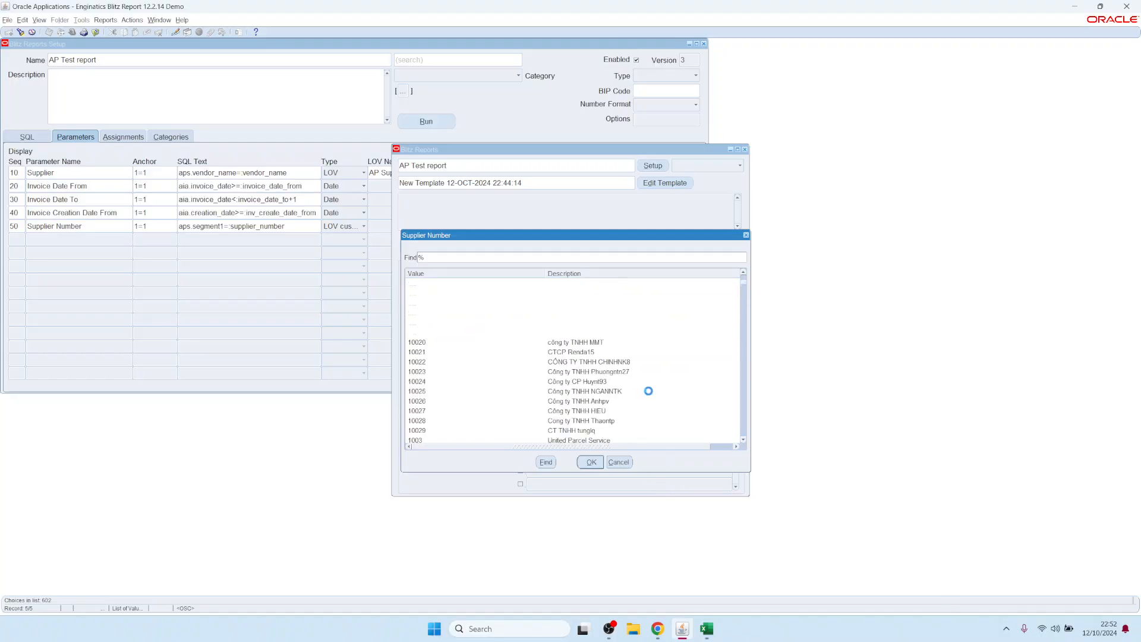
{"action": "left_click", "coordinate": [591, 462]}
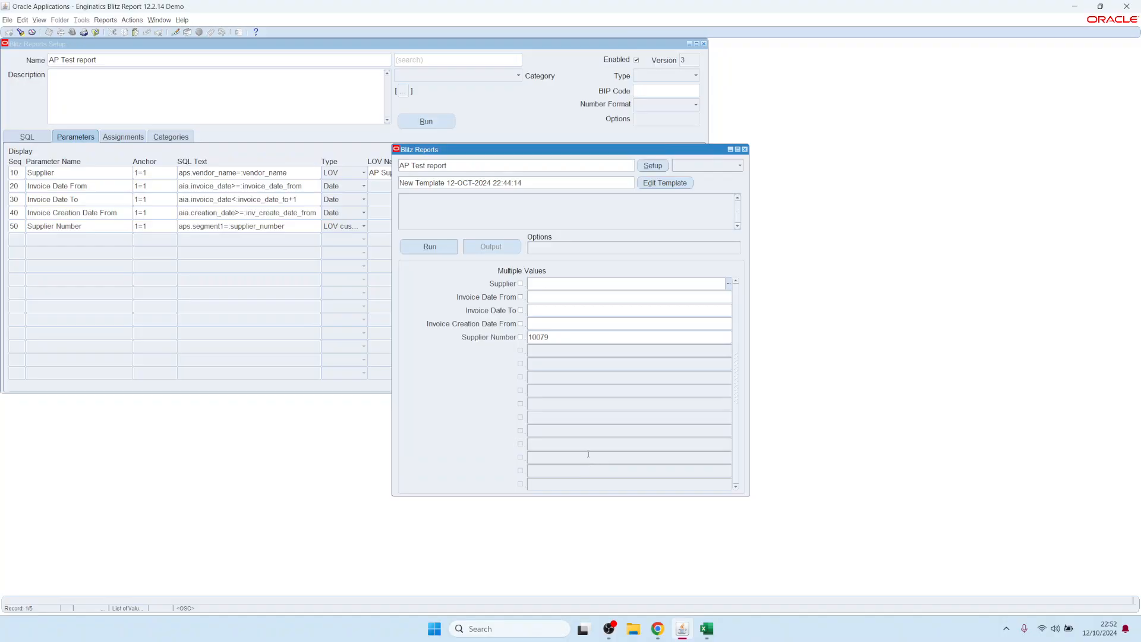
- Return to the report setup and save the Supplier Number custom LOV as a shared LOV named Test Supplier Number LOV
{"action": "left_click", "coordinate": [652, 165]}
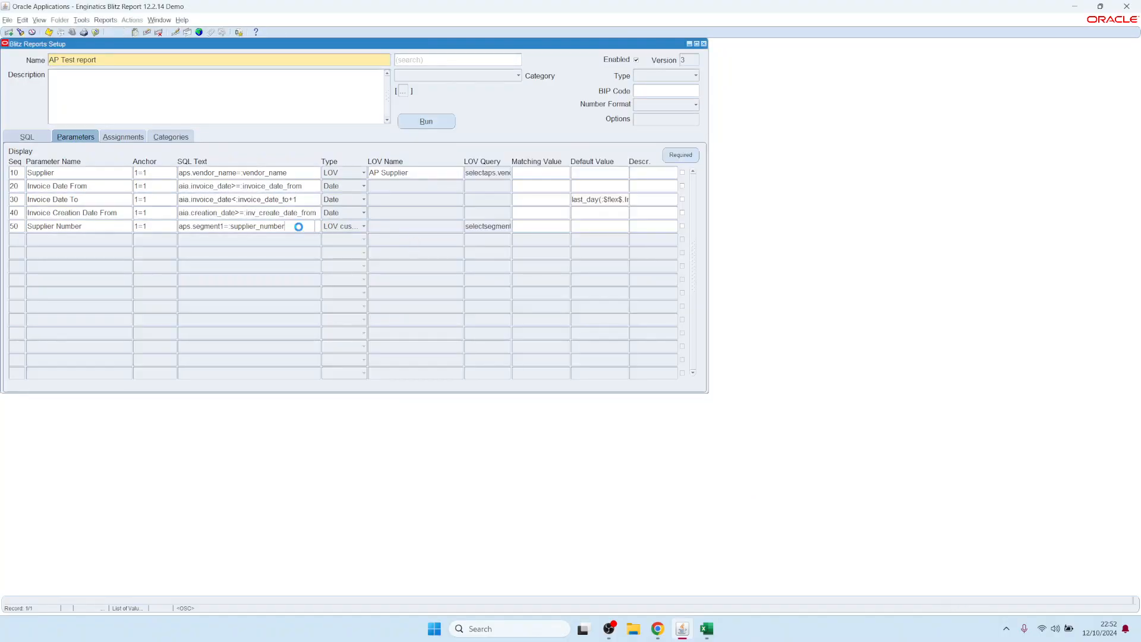
{"action": "double_click", "coordinate": [494, 226]}
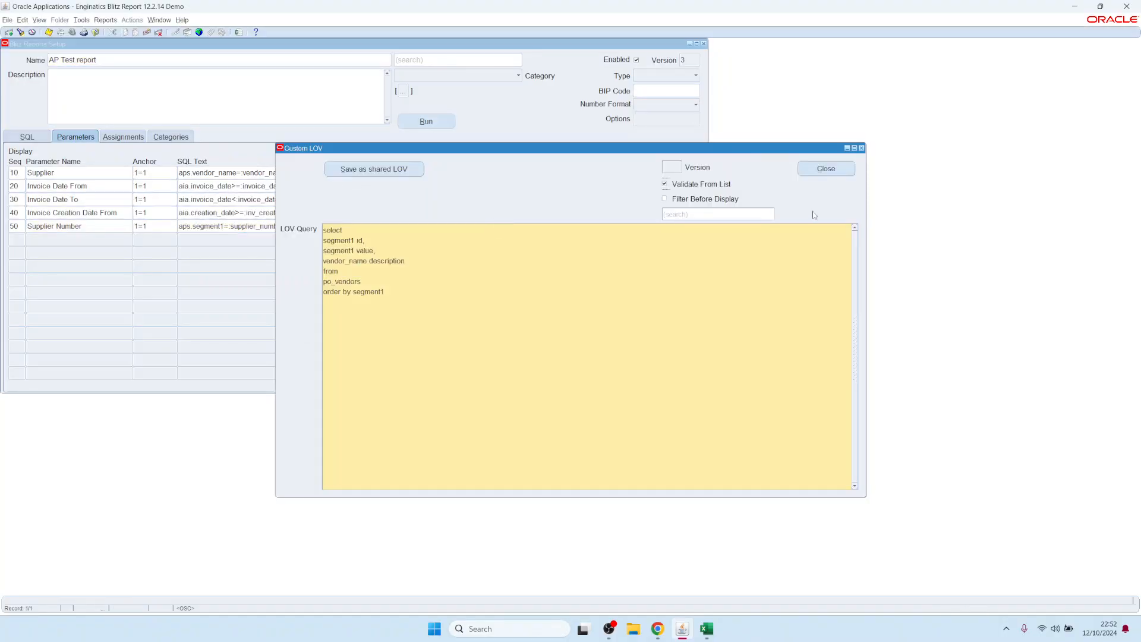
{"action": "left_click", "coordinate": [826, 169]}
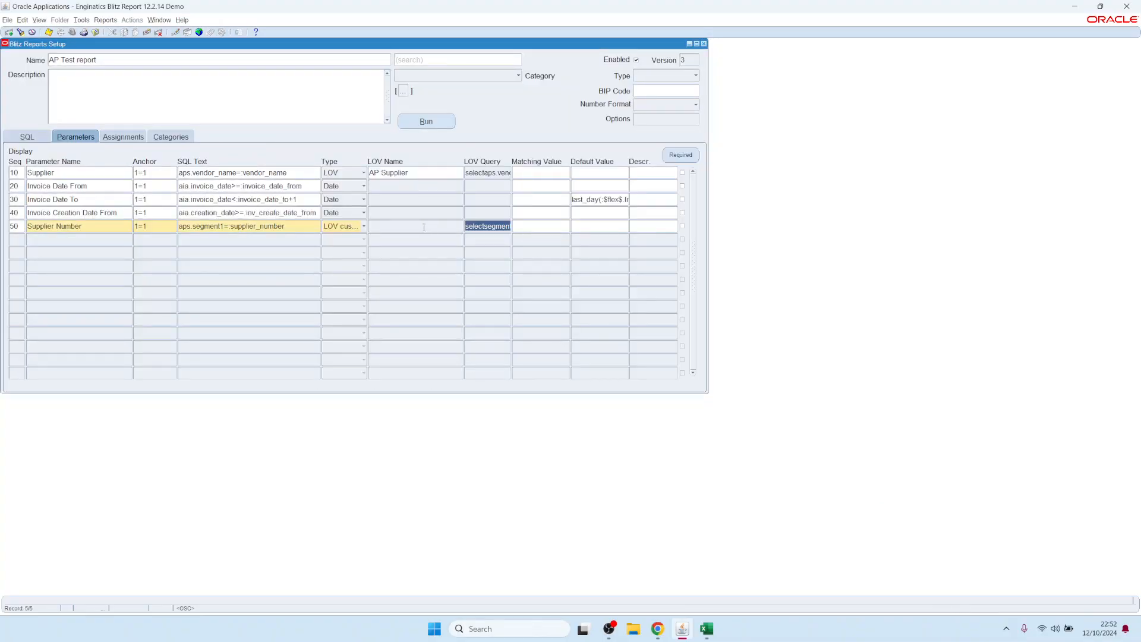
{"action": "double_click", "coordinate": [489, 227]}
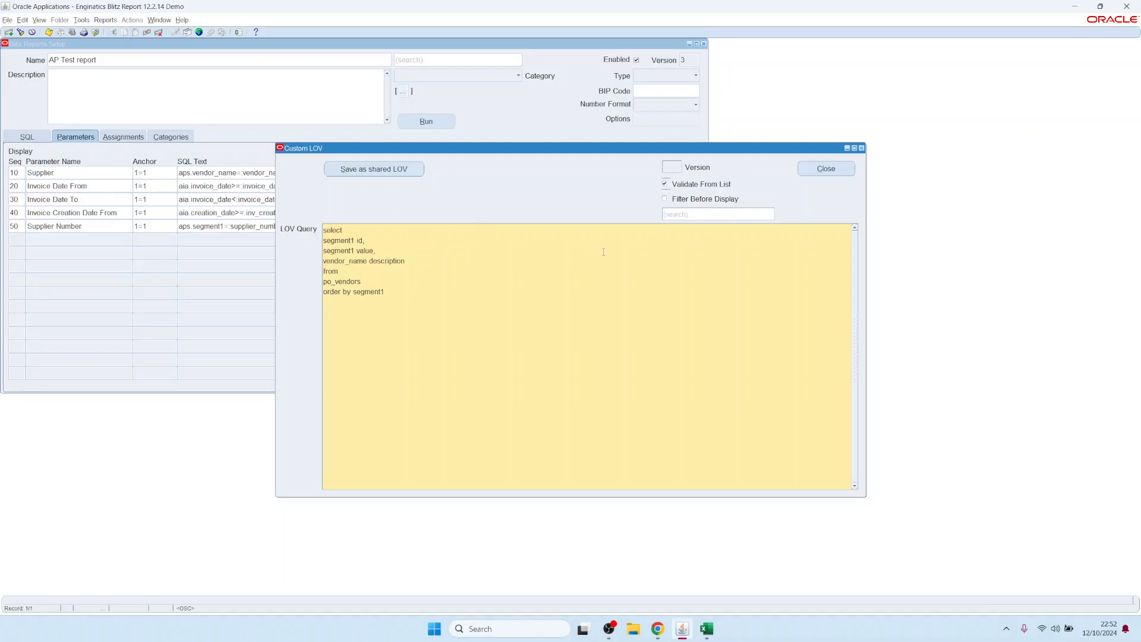
{"action": "left_click", "coordinate": [374, 169]}
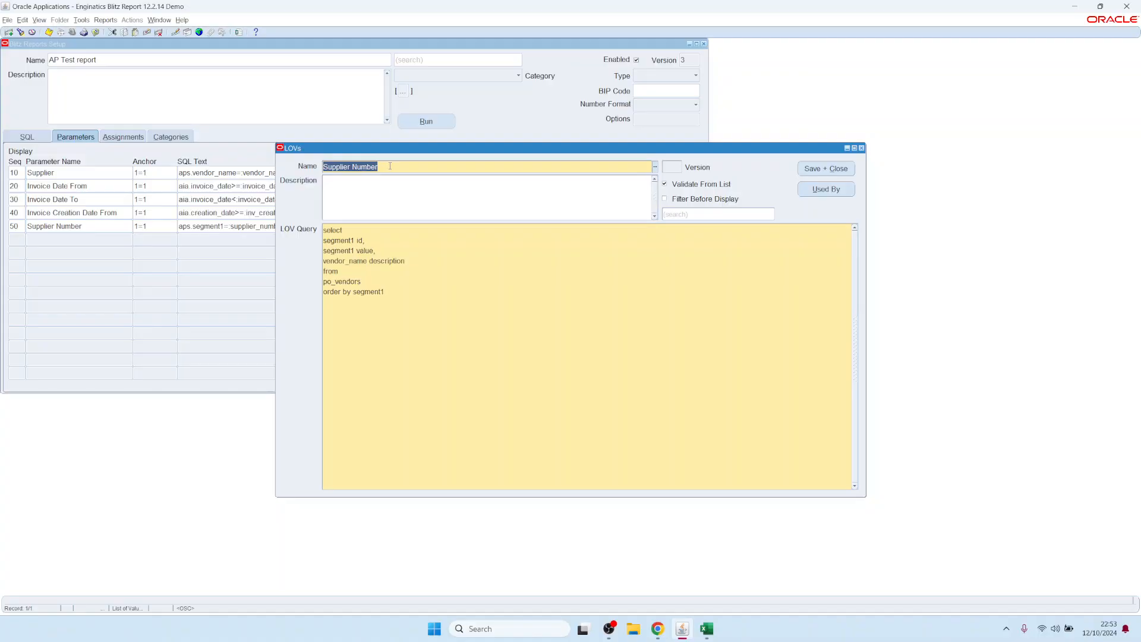
{"action": "key", "text": "ctrl+Left"}
{"action": "type", "text": "Test "}
{"action": "type", "text": "LOV"}
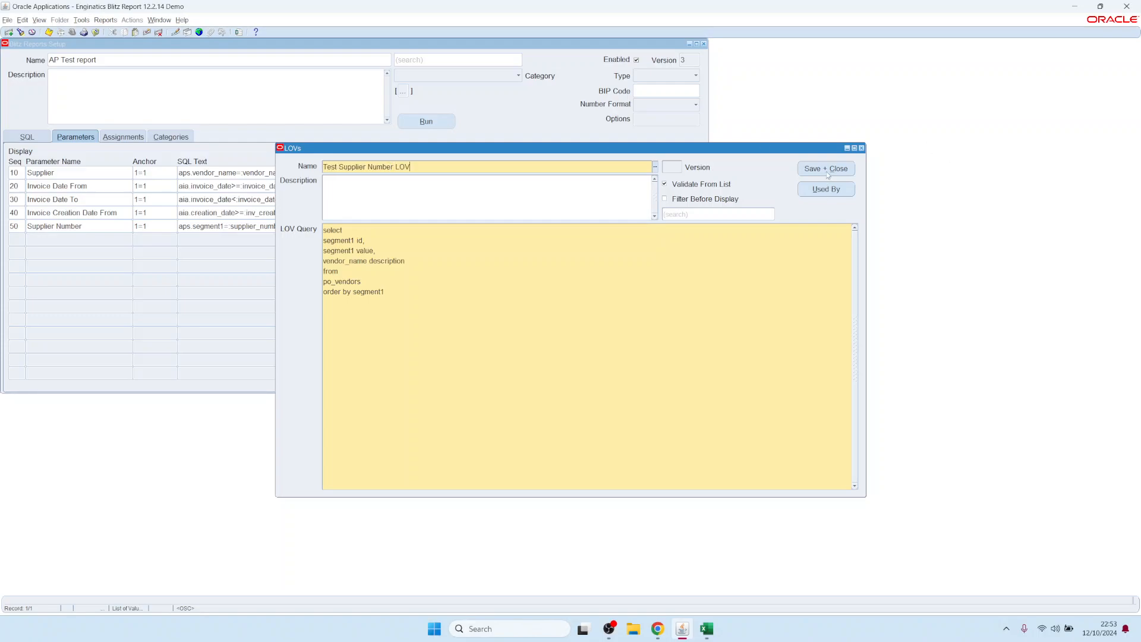
{"action": "left_click", "coordinate": [827, 170]}
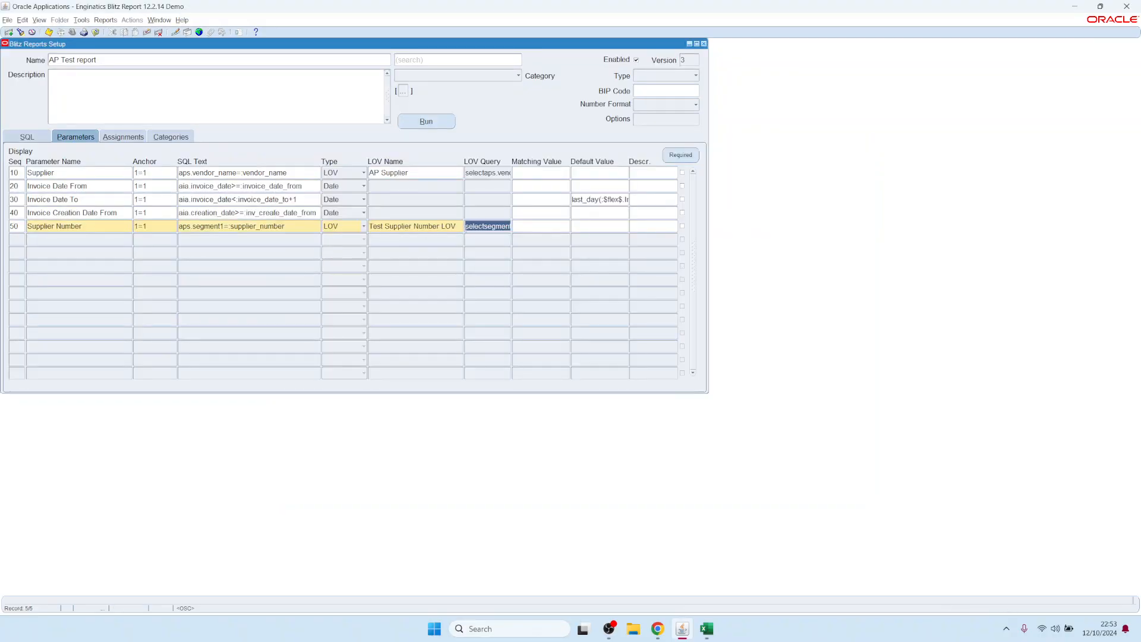
{"action": "key", "text": "shift+Tab"}
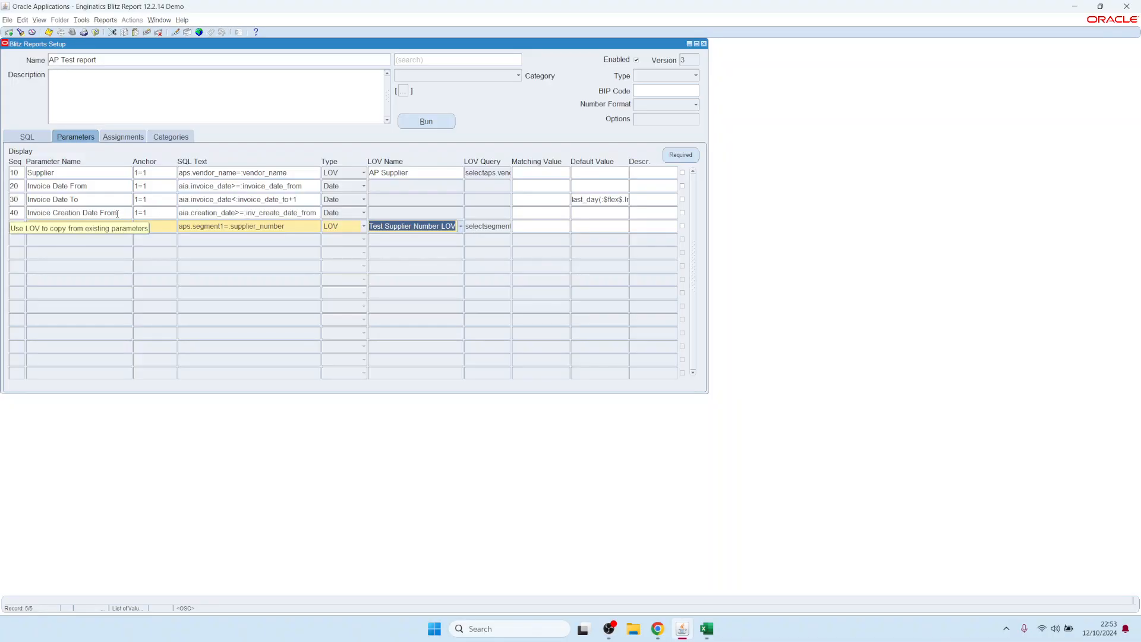
- Add an Include assignment for the report at Application level with the value Payables
{"action": "left_click", "coordinate": [128, 140]}
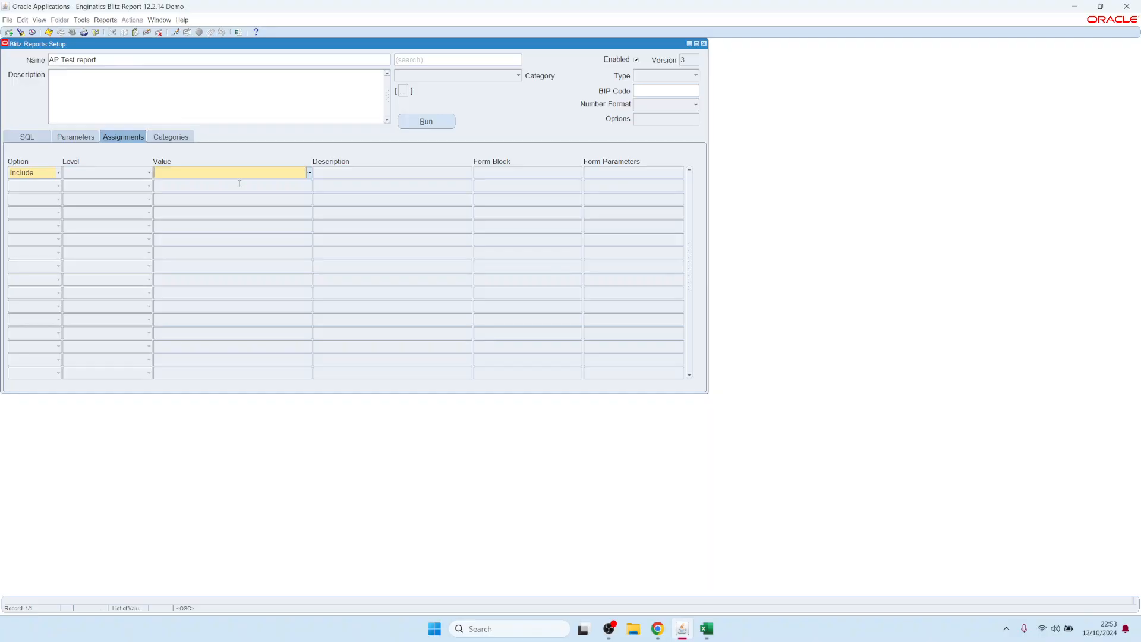
{"action": "left_click", "coordinate": [146, 175]}
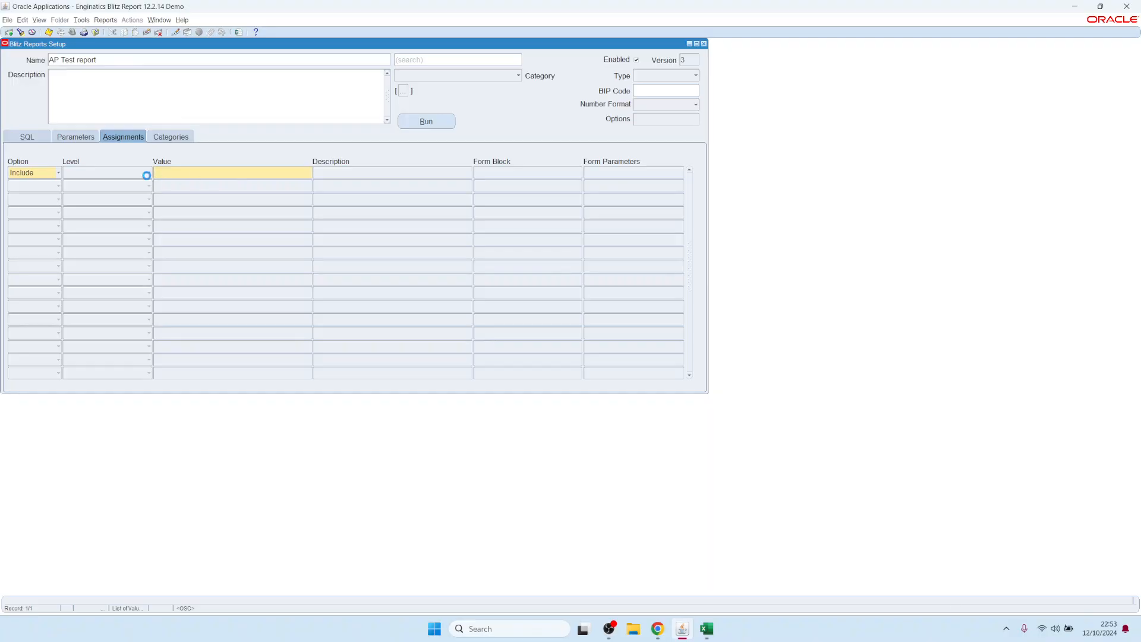
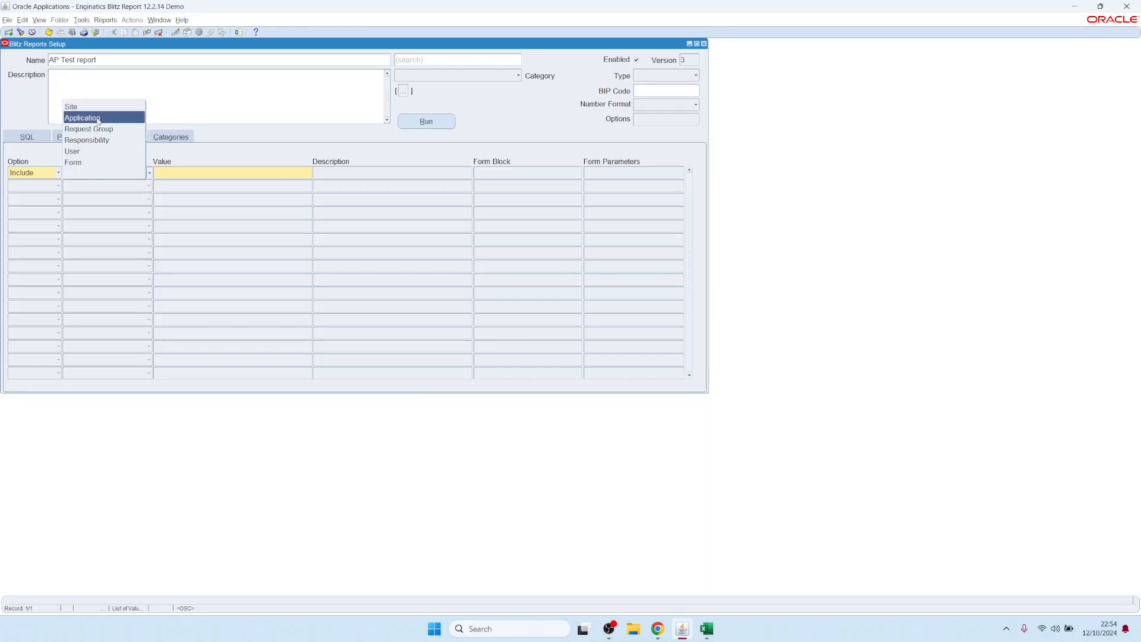
{"action": "left_click", "coordinate": [274, 176]}
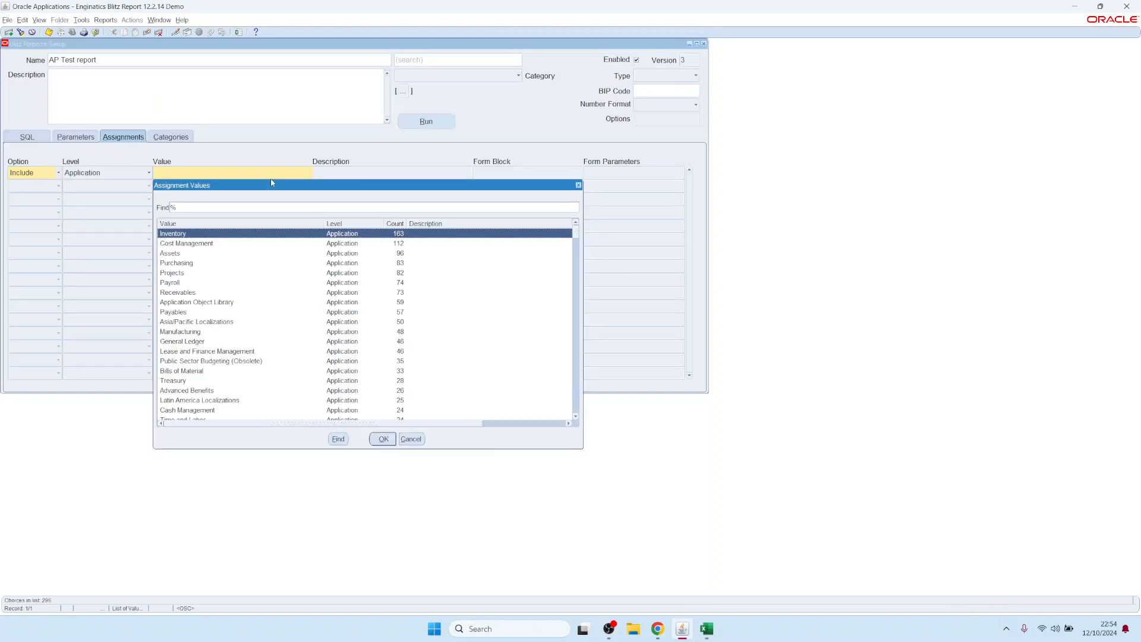
{"action": "type", "text": "pa"}
{"action": "key", "text": "Down"}
{"action": "key", "text": "Return"}
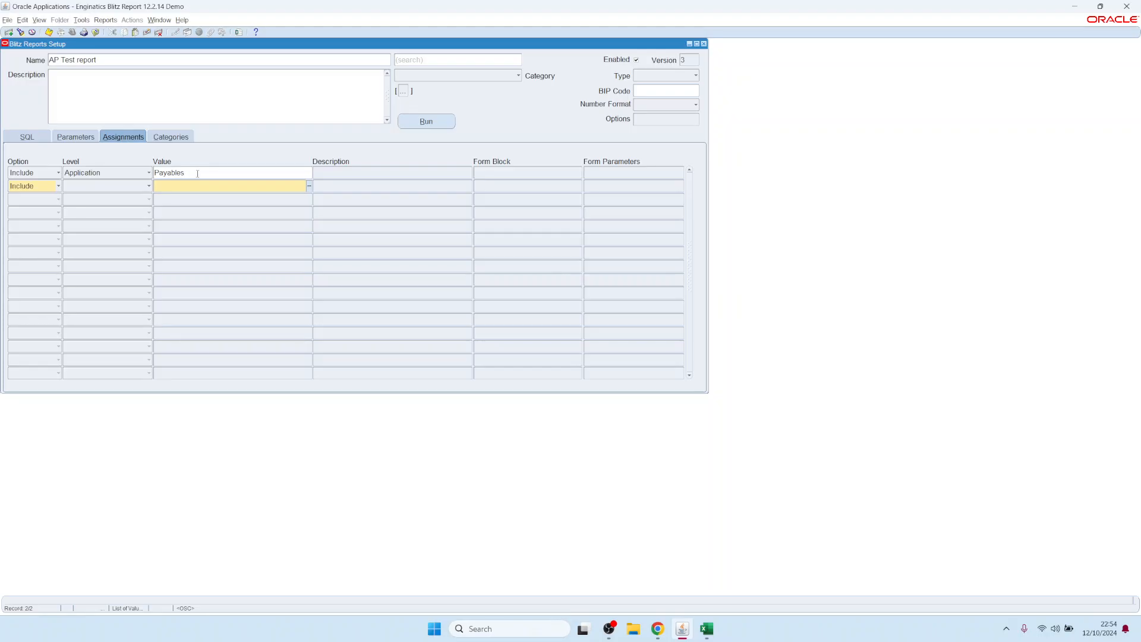
{"action": "left_click", "coordinate": [142, 187]}
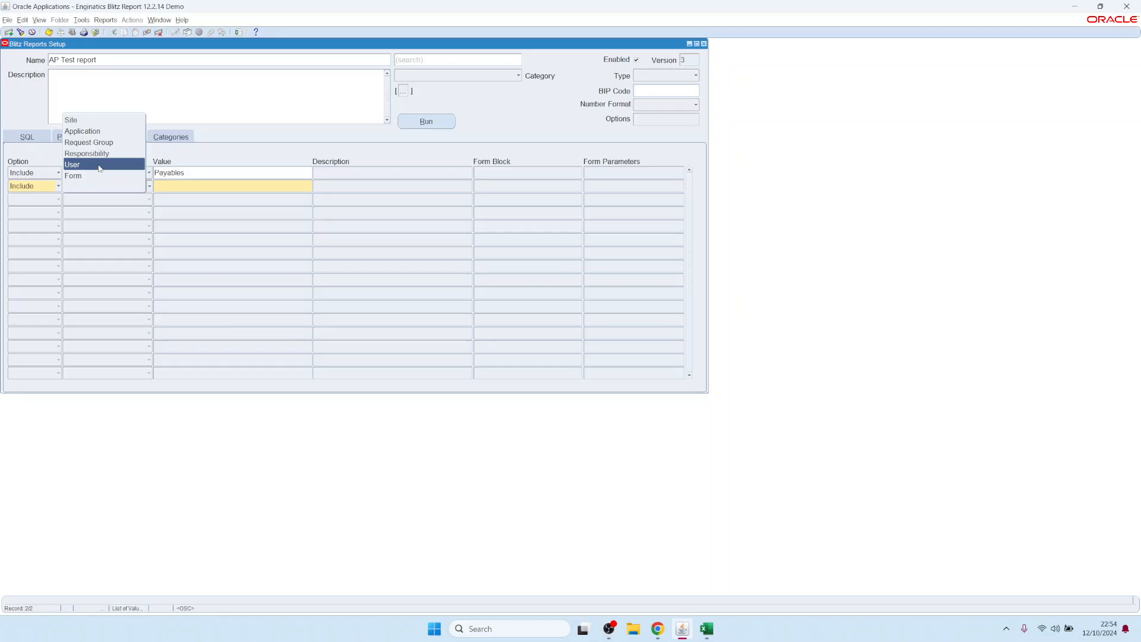
{"action": "left_click", "coordinate": [203, 177]}
{"action": "left_click", "coordinate": [32, 186]}
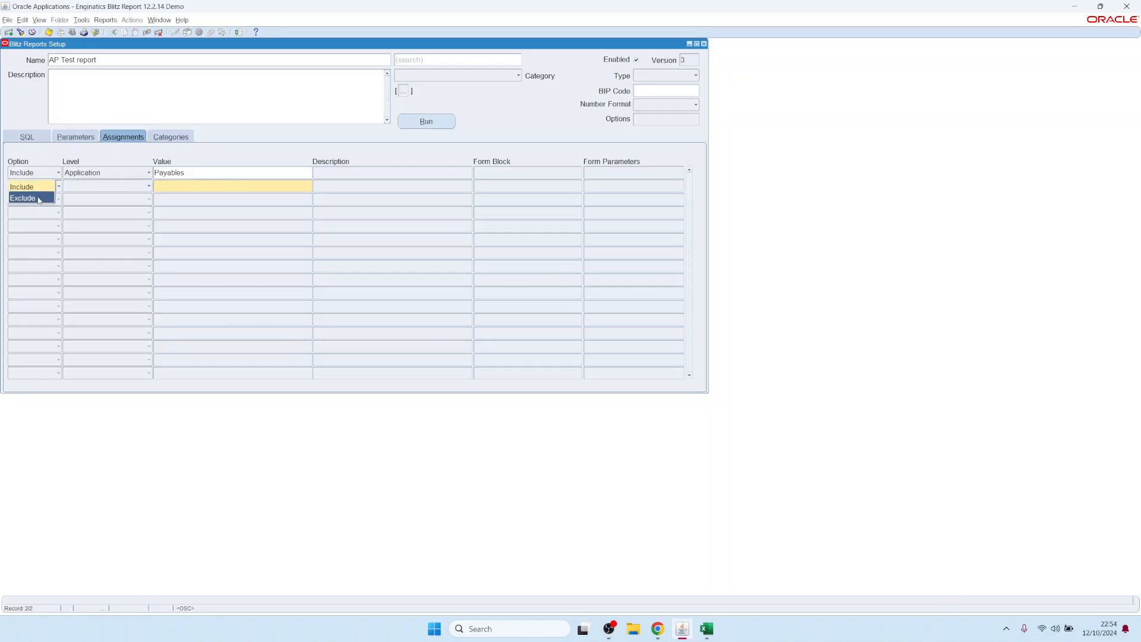
{"action": "left_click", "coordinate": [216, 184]}
- Add an Include assignment at Form level with the value APXINWKB (Invoice Workbench) and save the report setup
{"action": "left_click", "coordinate": [134, 184]}
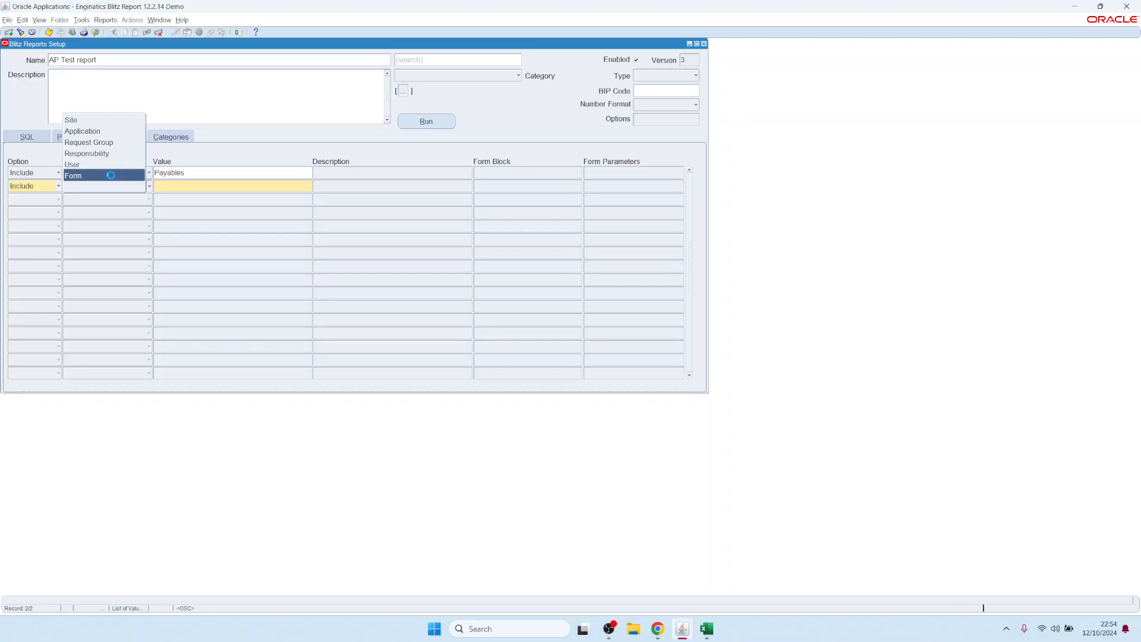
{"action": "left_click", "coordinate": [112, 176]}
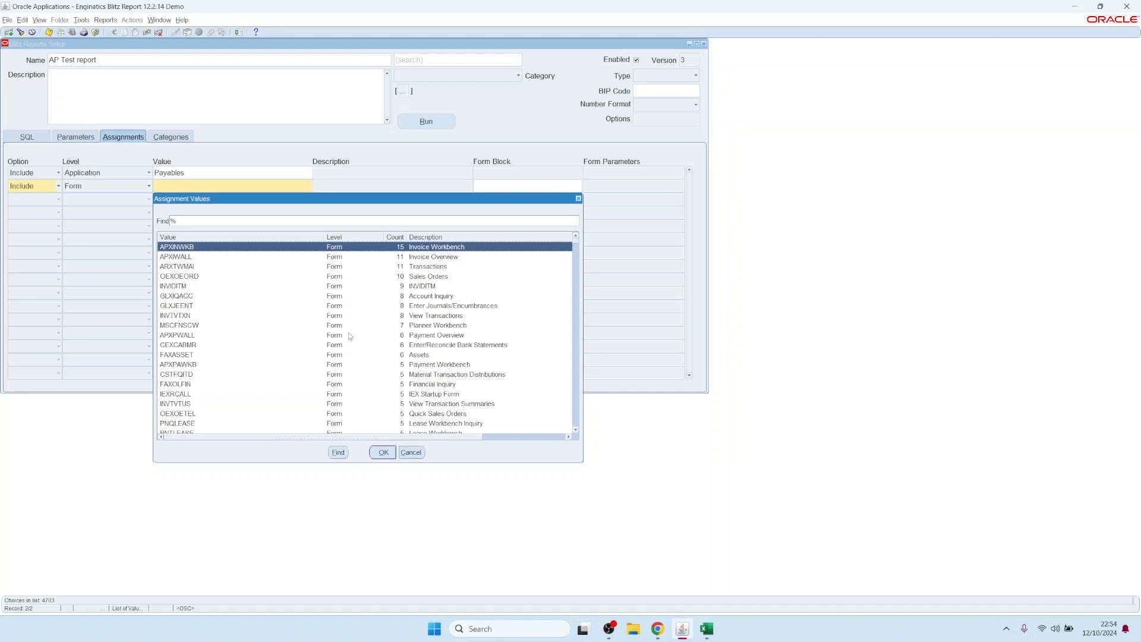
{"action": "left_click", "coordinate": [240, 338]}
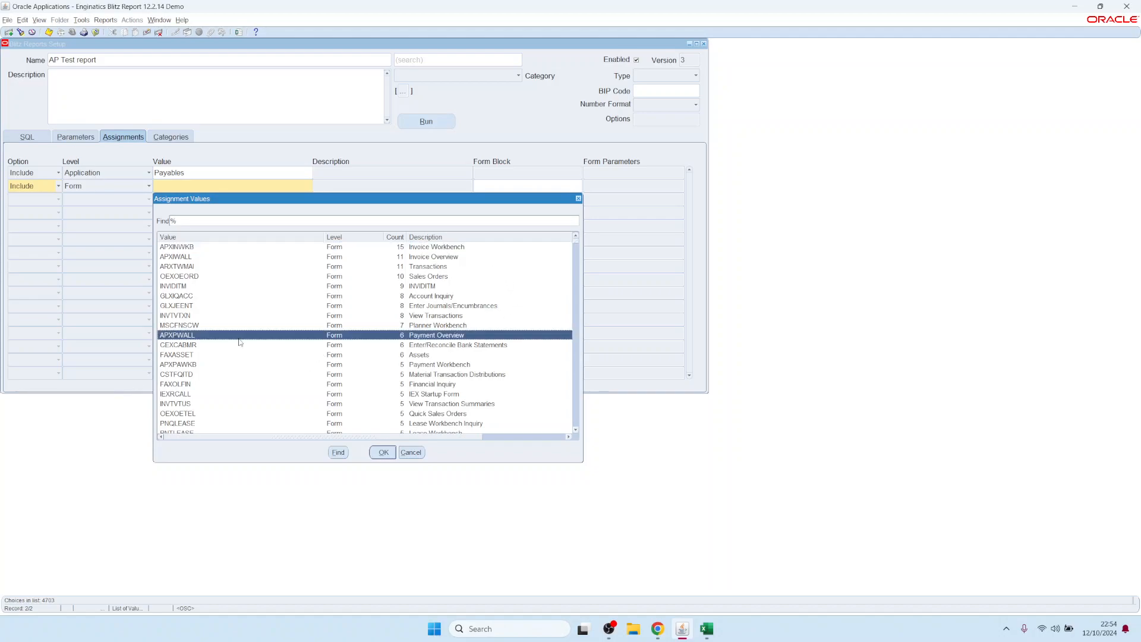
{"action": "left_click", "coordinate": [438, 250]}
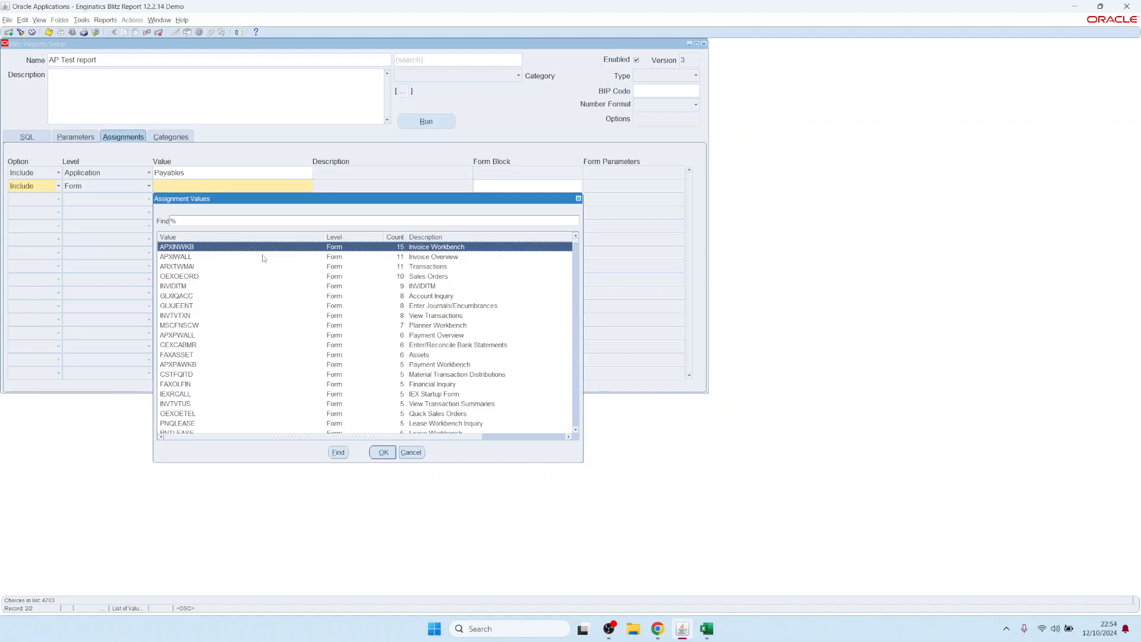
{"action": "double_click", "coordinate": [423, 247]}
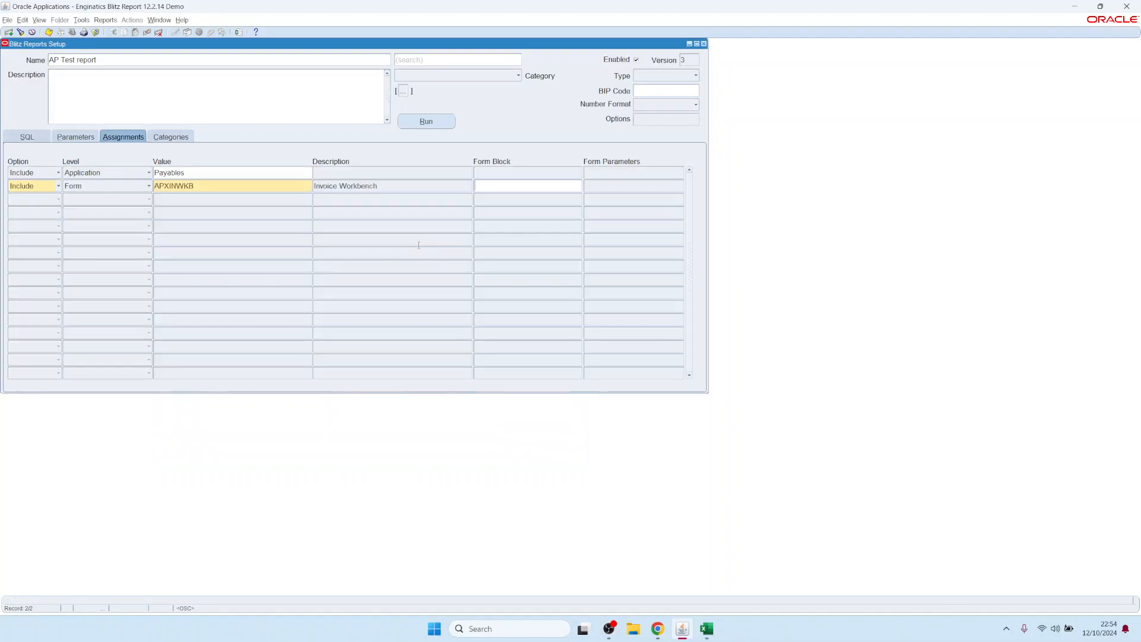
{"action": "key", "text": "ctrl+s"}
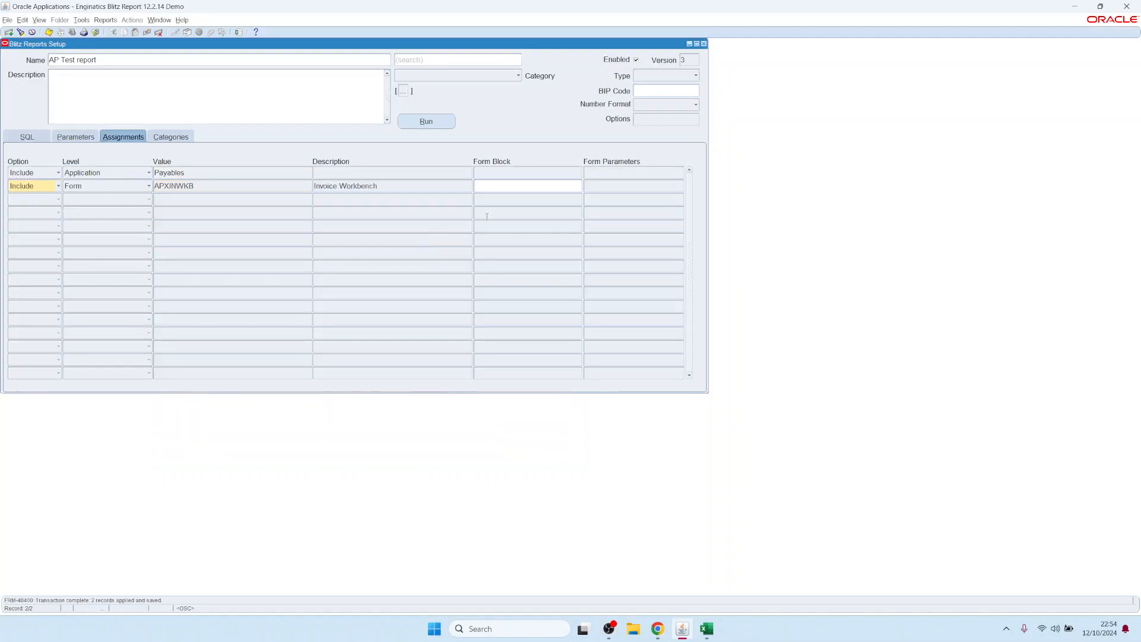
- Close the report setup and switch to the Payables, Vision Operations (USA) responsibility
{"action": "key", "text": "F4"}
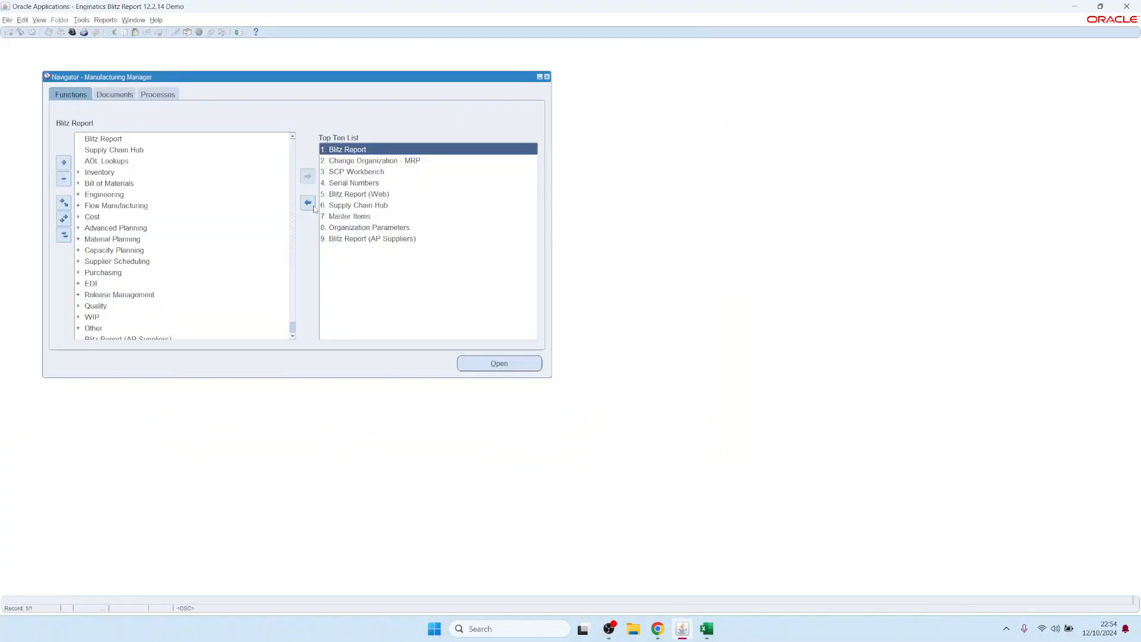
{"action": "key", "text": "alt+f"}
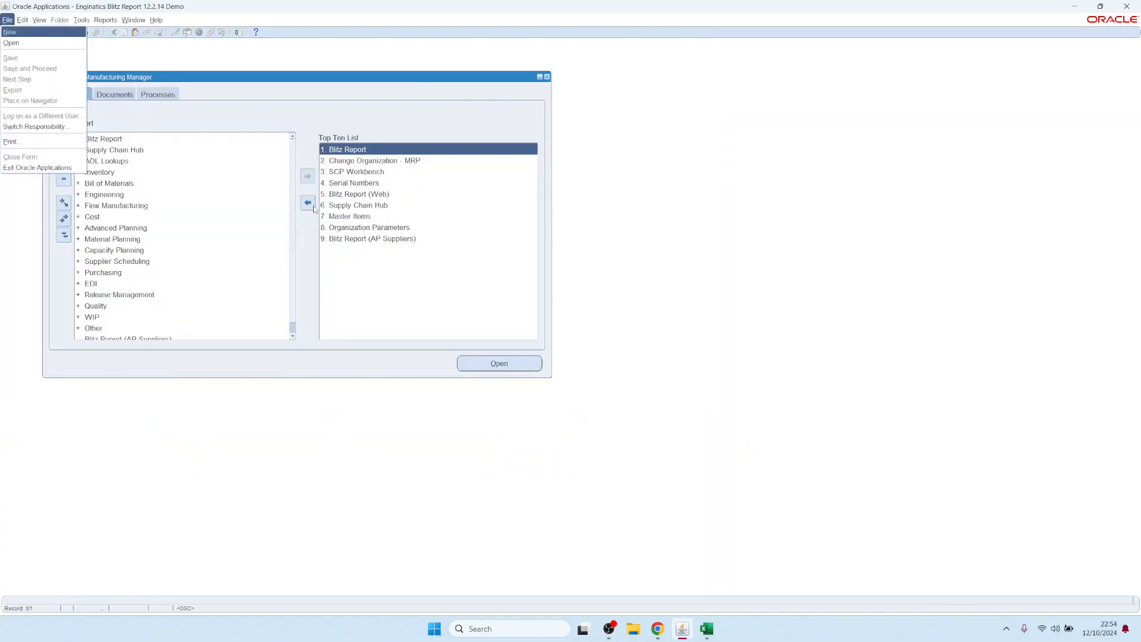
{"action": "type", "text": "wm"}
{"action": "key", "text": "BackSpace"}
{"action": "type", "text": "pay"}
{"action": "key", "text": "Down"}
{"action": "key", "text": "Down"}
{"action": "key", "text": "Down"}
{"action": "key", "text": "Return"}
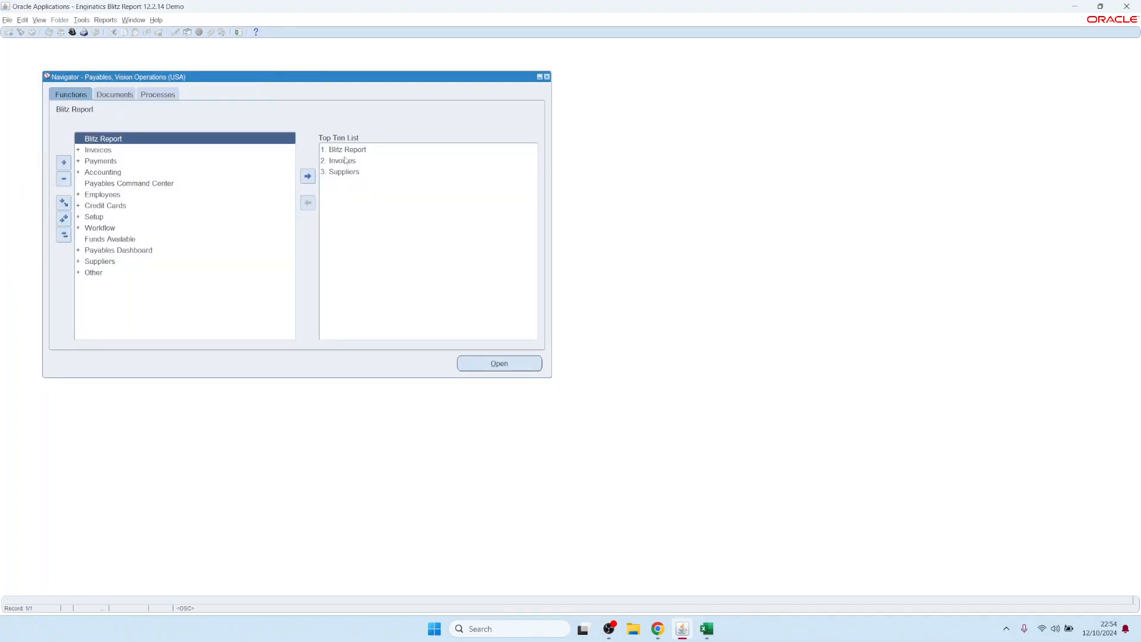
- Open Invoices, find invoices dated from 1JAN05 and select the invoice of supplier number 1010
{"action": "double_click", "coordinate": [346, 162]}
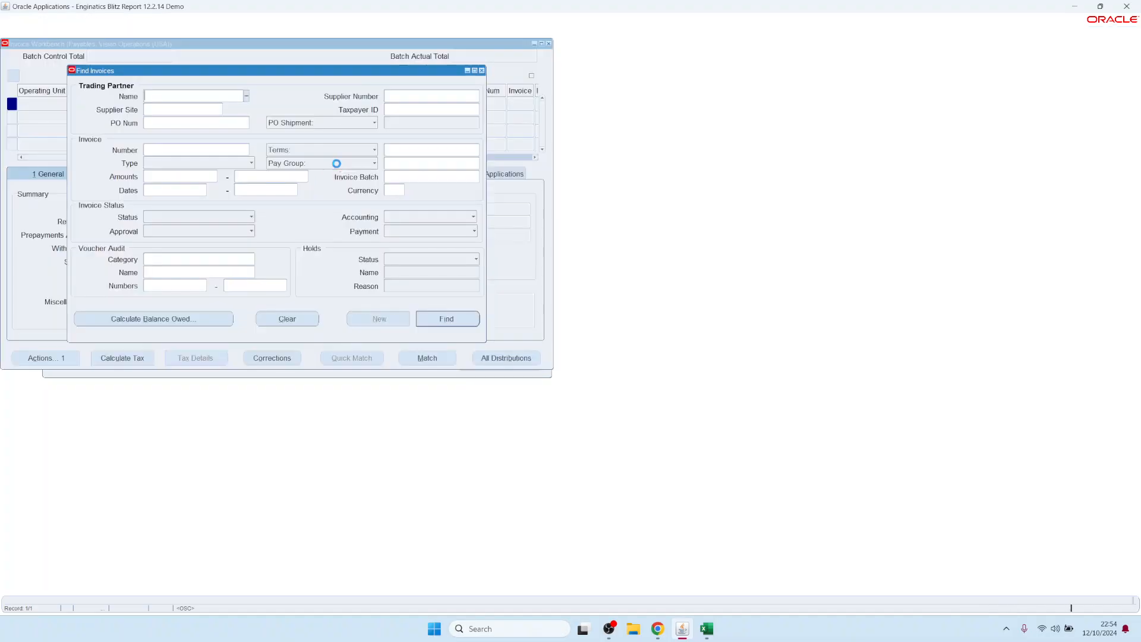
{"action": "left_click", "coordinate": [179, 193]}
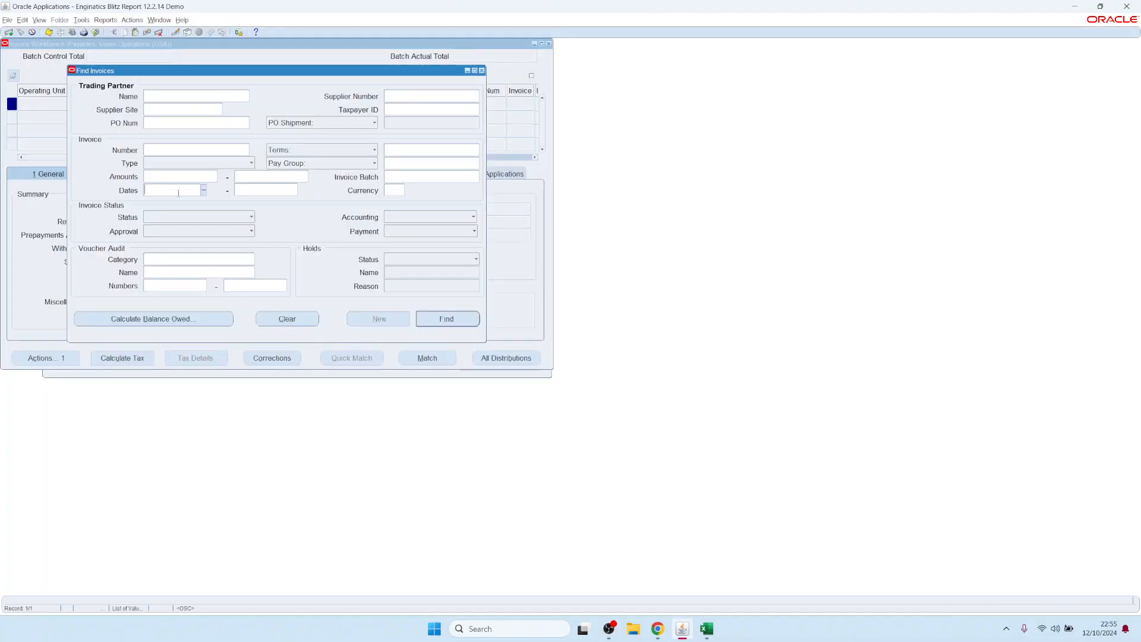
{"action": "type", "text": "1JAN05"}
{"action": "key", "text": "Tab"}
{"action": "key", "text": "Return"}
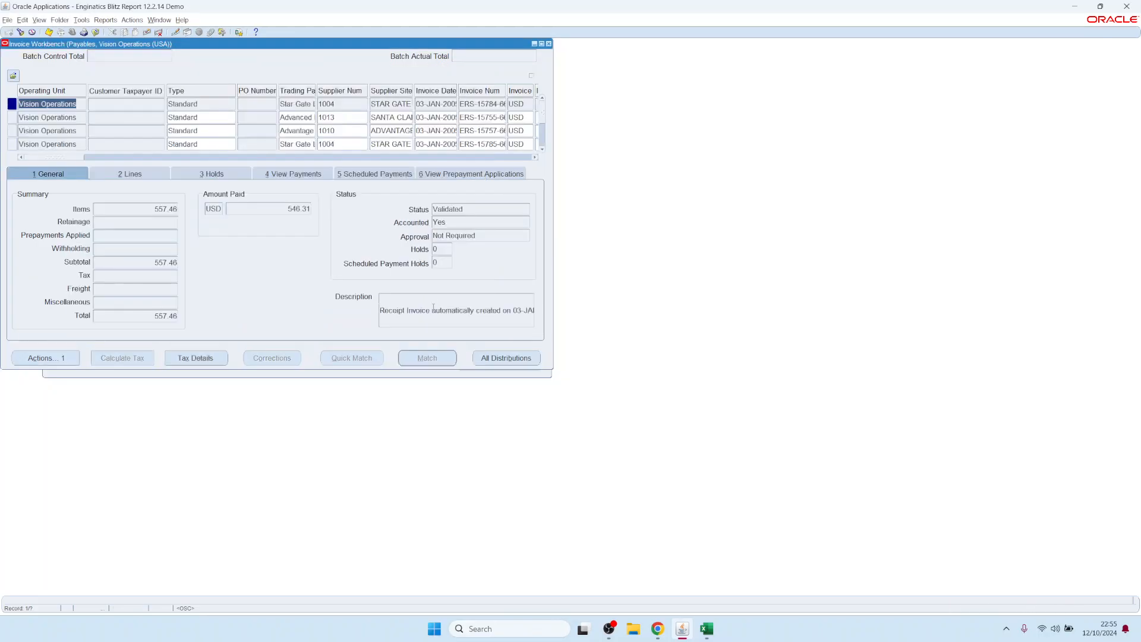
{"action": "left_click", "coordinate": [376, 118]}
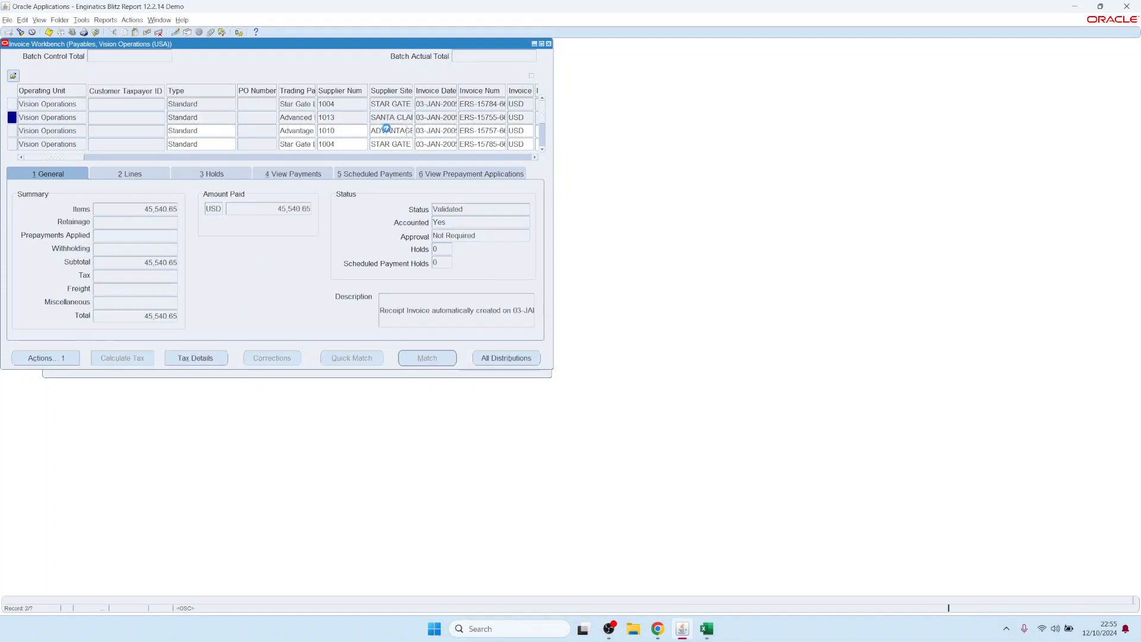
{"action": "left_click", "coordinate": [380, 131]}
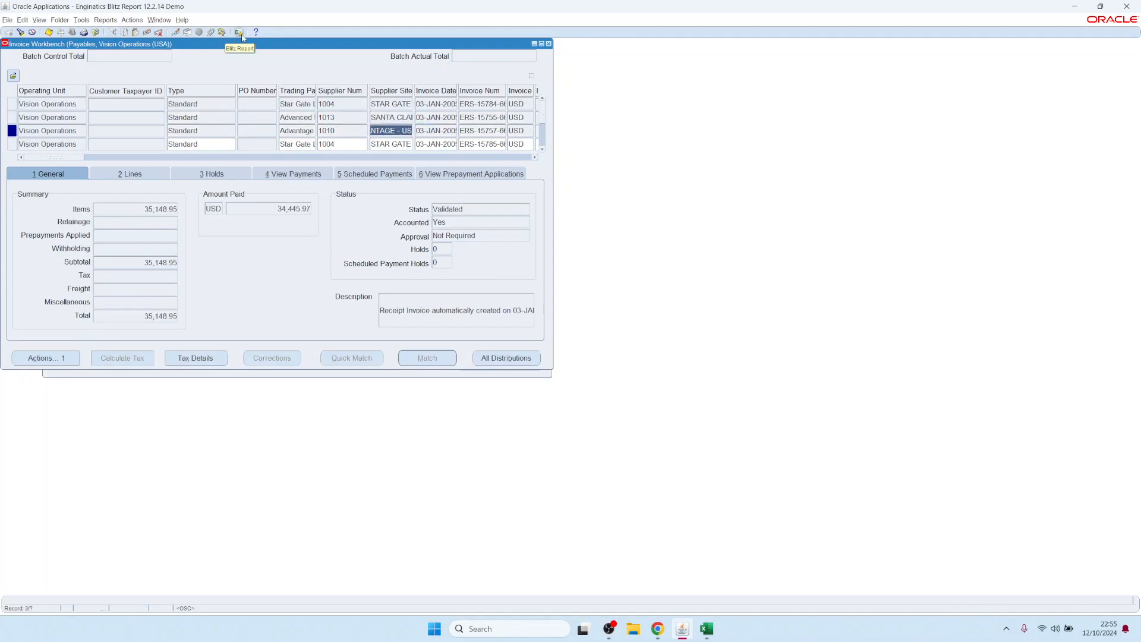
- Launch Blitz Report from the Invoice Workbench and load AP Test report with its Supplier parameter active
{"action": "left_click", "coordinate": [241, 33]}
{"action": "left_click", "coordinate": [240, 34]}
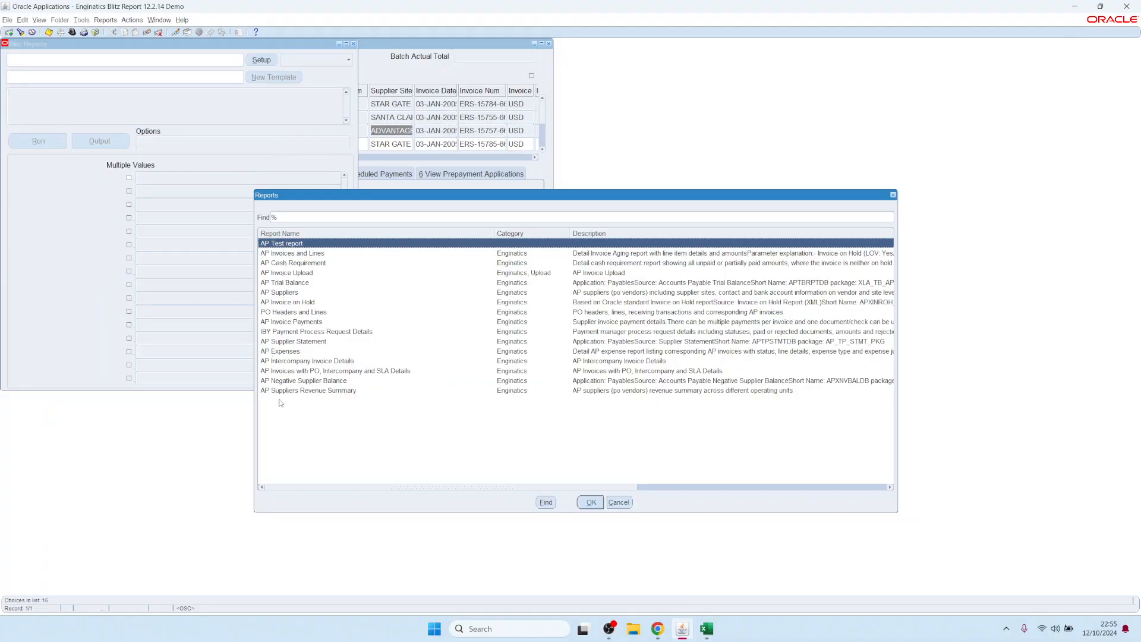
{"action": "double_click", "coordinate": [275, 244]}
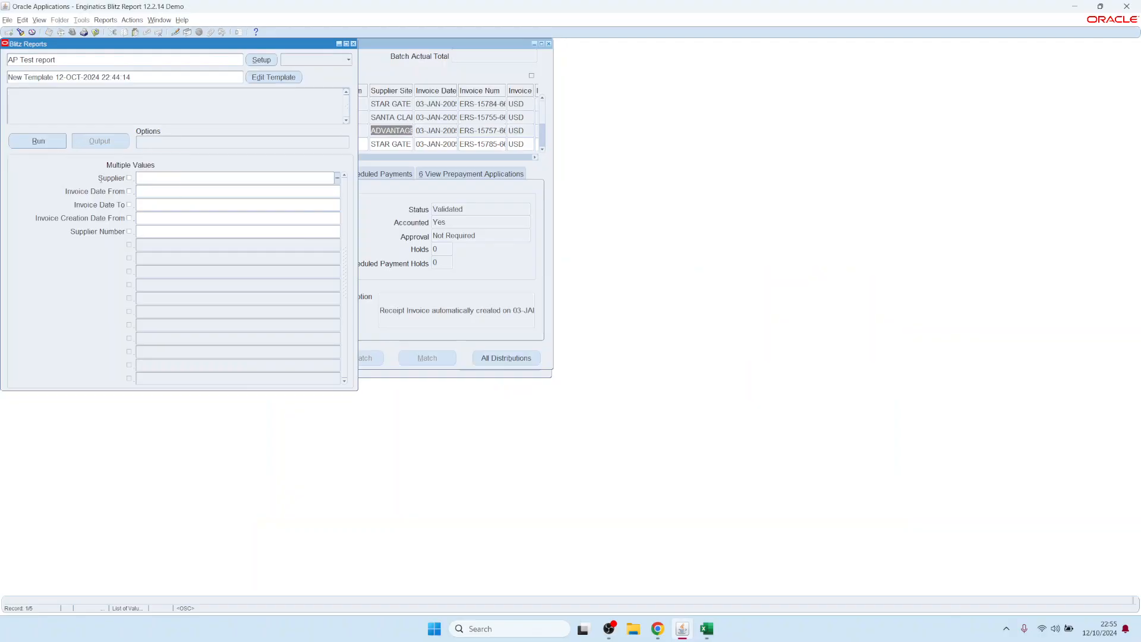
{"action": "left_click", "coordinate": [215, 178]}
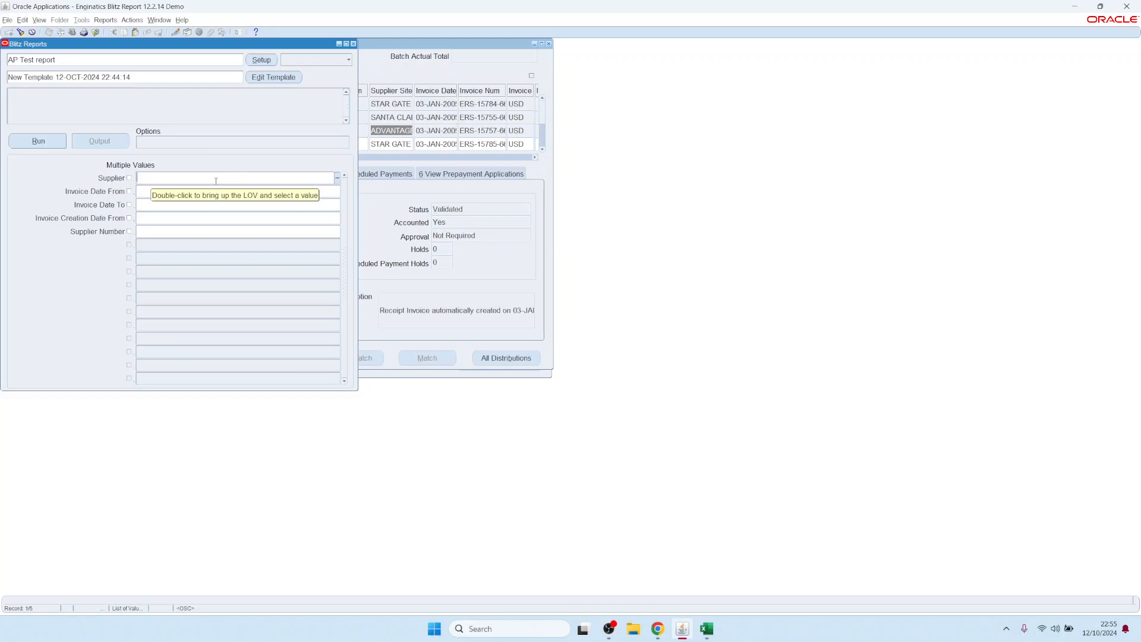
- Return to the Invoice Workbench and examine the block and field names behind the selected invoice's Supplier Site
{"action": "left_click", "coordinate": [368, 69]}
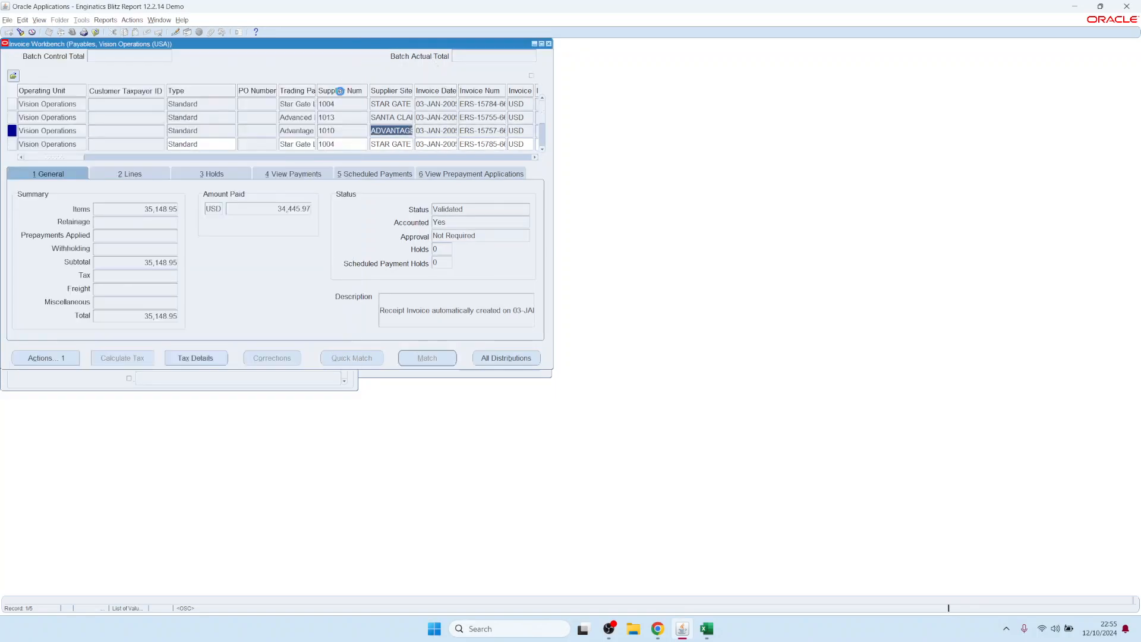
{"action": "mouse_move", "coordinate": [377, 131]}
{"action": "left_mouse_down"}
{"action": "mouse_move", "coordinate": [440, 127]}
{"action": "mouse_move", "coordinate": [364, 129]}
{"action": "left_mouse_up"}
{"action": "left_click", "coordinate": [74, 378]}
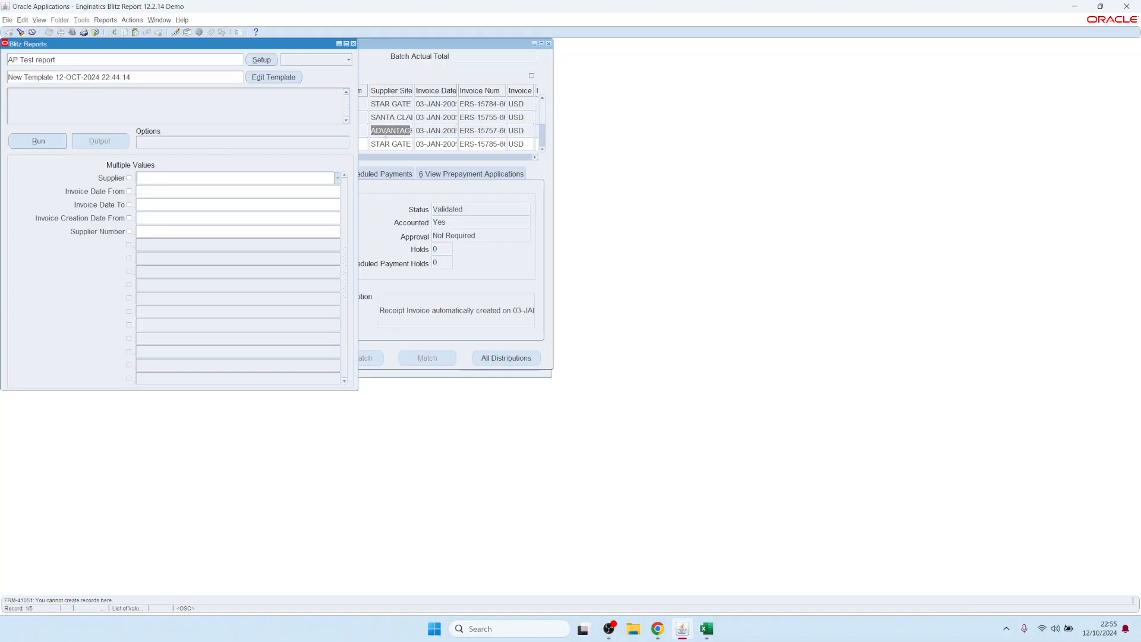
{"action": "left_click", "coordinate": [386, 137]}
{"action": "left_click", "coordinate": [182, 20]}
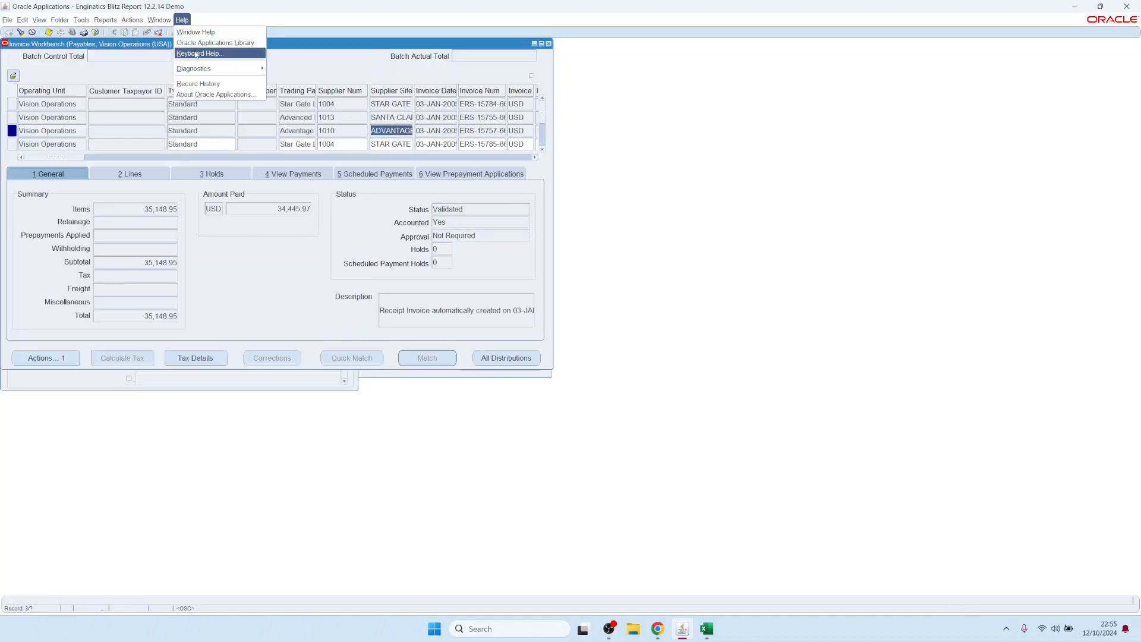
{"action": "mouse_move", "coordinate": [197, 68]}
{"action": "left_click", "coordinate": [291, 81]}
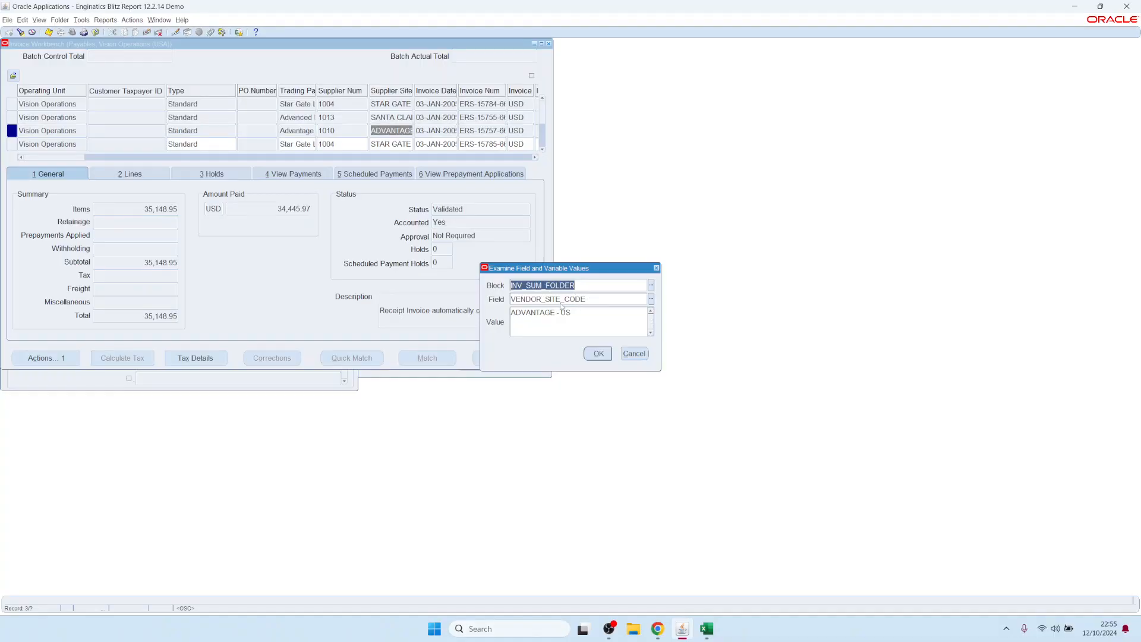
{"action": "left_click", "coordinate": [634, 353]}
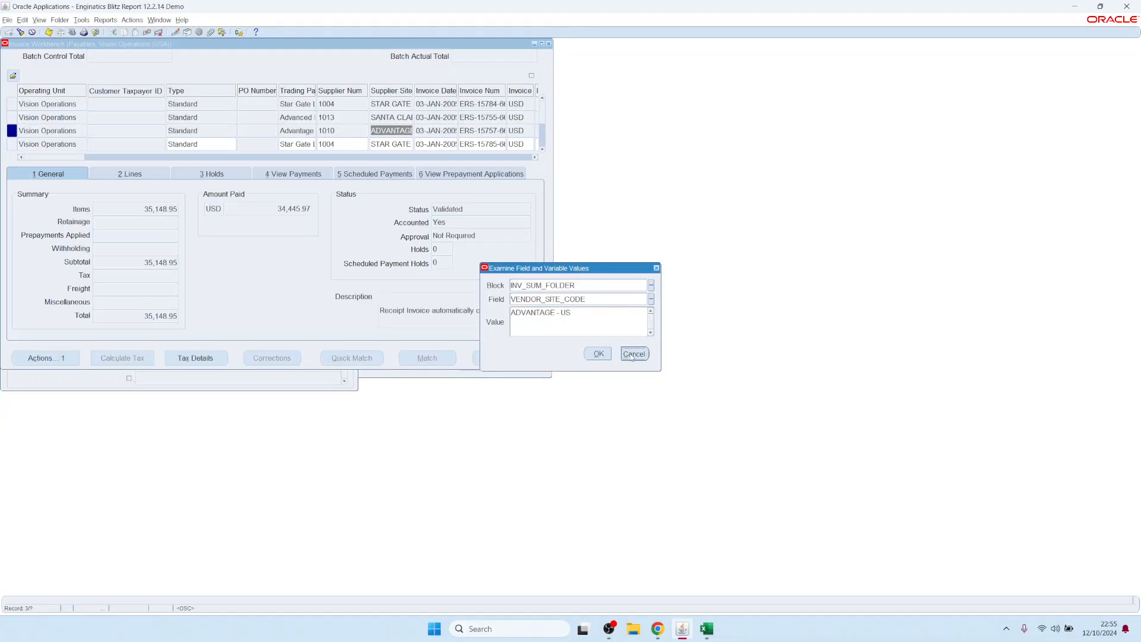
- Examine the selected invoice's Trading Partner field through Diagnostics and copy its block name INV_SUM_FOLDER, noting the field name VENDOR_NAME
{"action": "left_click", "coordinate": [292, 132]}
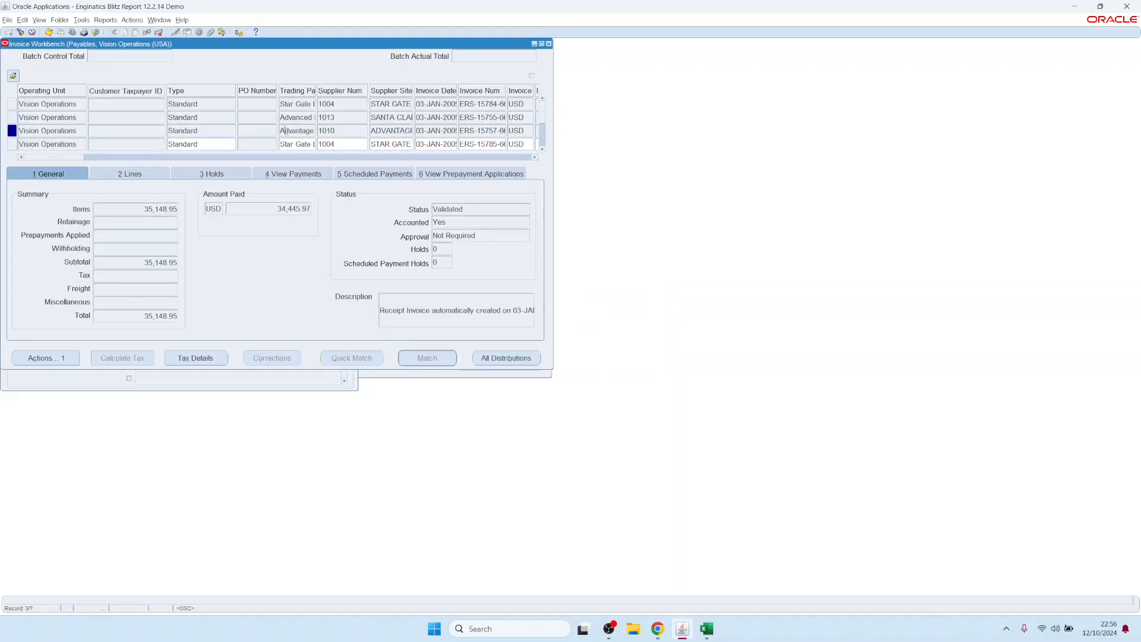
{"action": "left_click_drag", "start_coordinate": [292, 131], "coordinate": [330, 122]}
{"action": "left_click", "coordinate": [182, 19]}
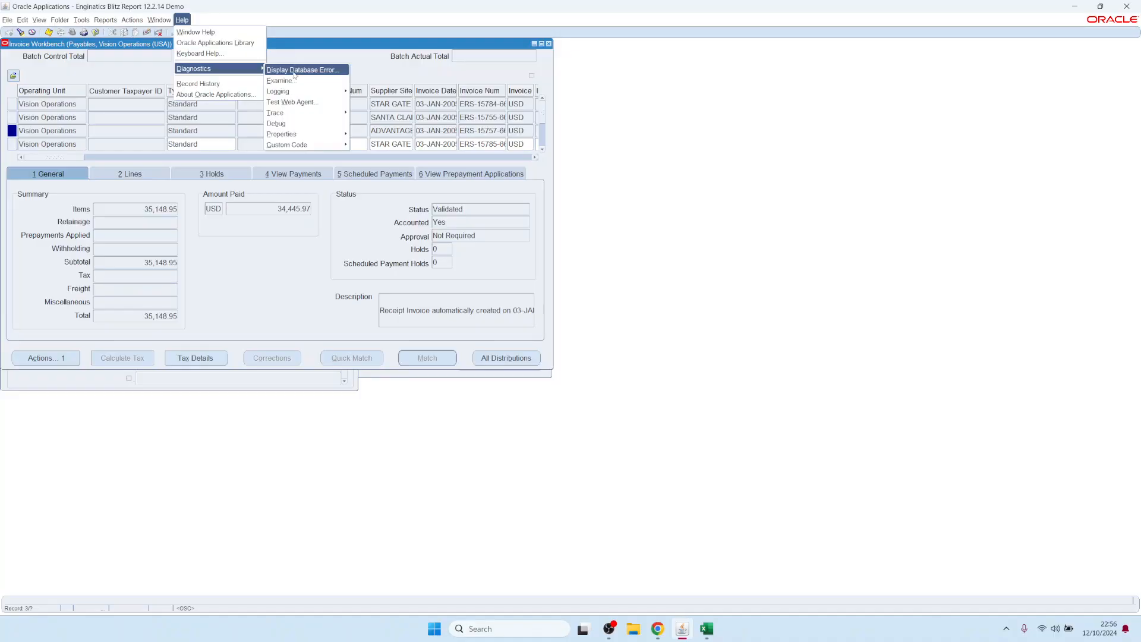
{"action": "left_click", "coordinate": [280, 80]}
{"action": "key", "text": "ctrl+c"}
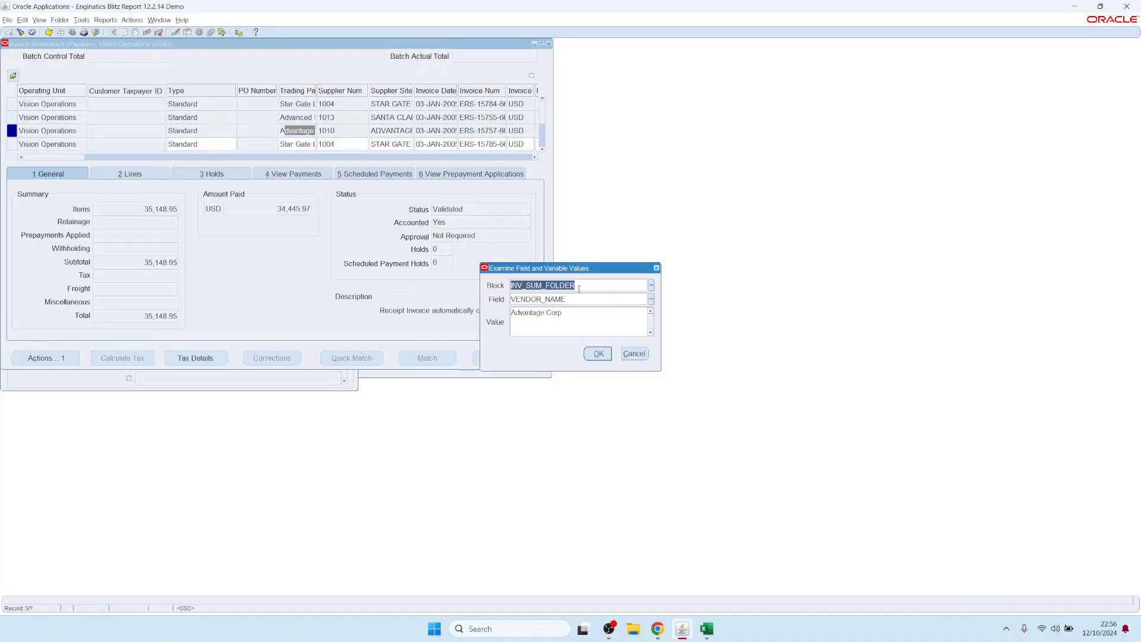
{"action": "double_click", "coordinate": [572, 301]}
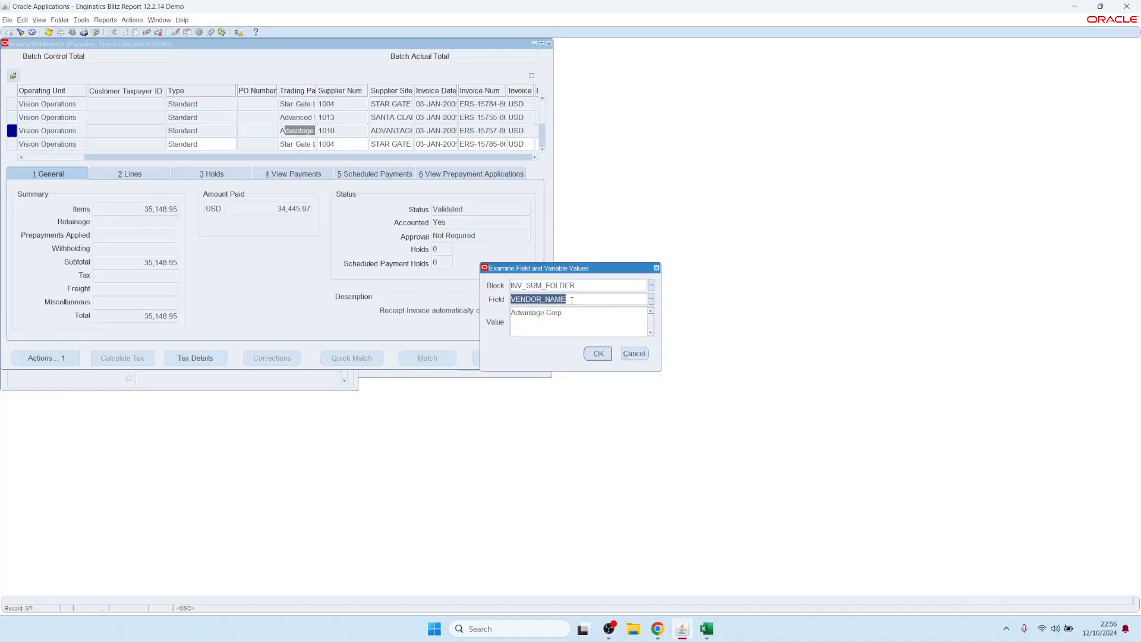
{"action": "left_click", "coordinate": [631, 353]}
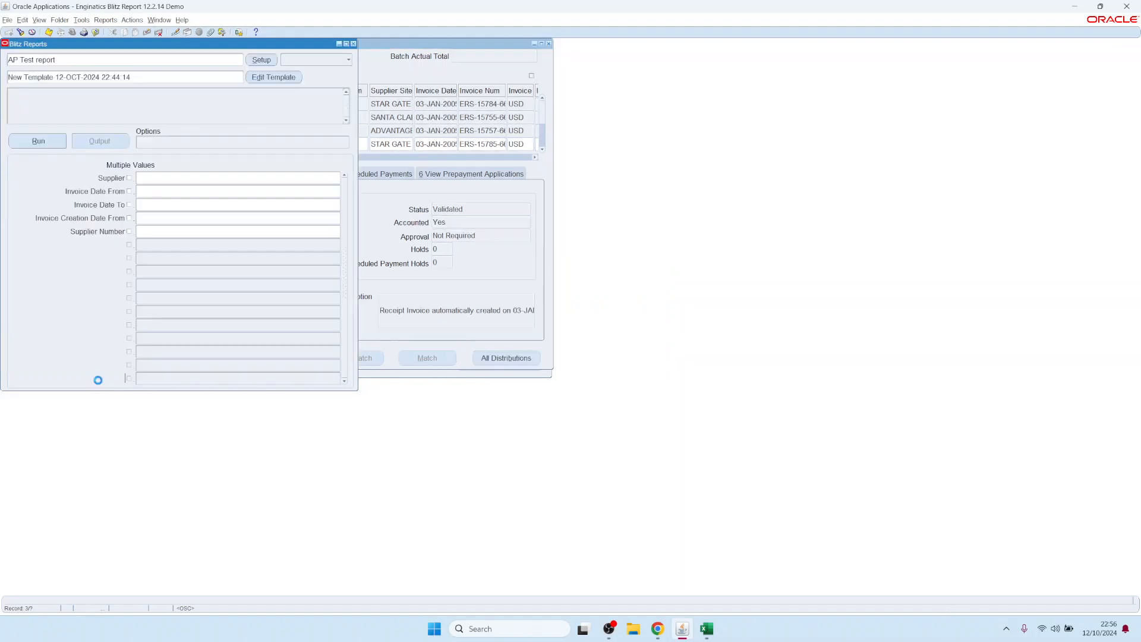
- Open the AP Test report setup and bring up the form parameters of its Invoice Workbench assignment
{"action": "left_click", "coordinate": [262, 60]}
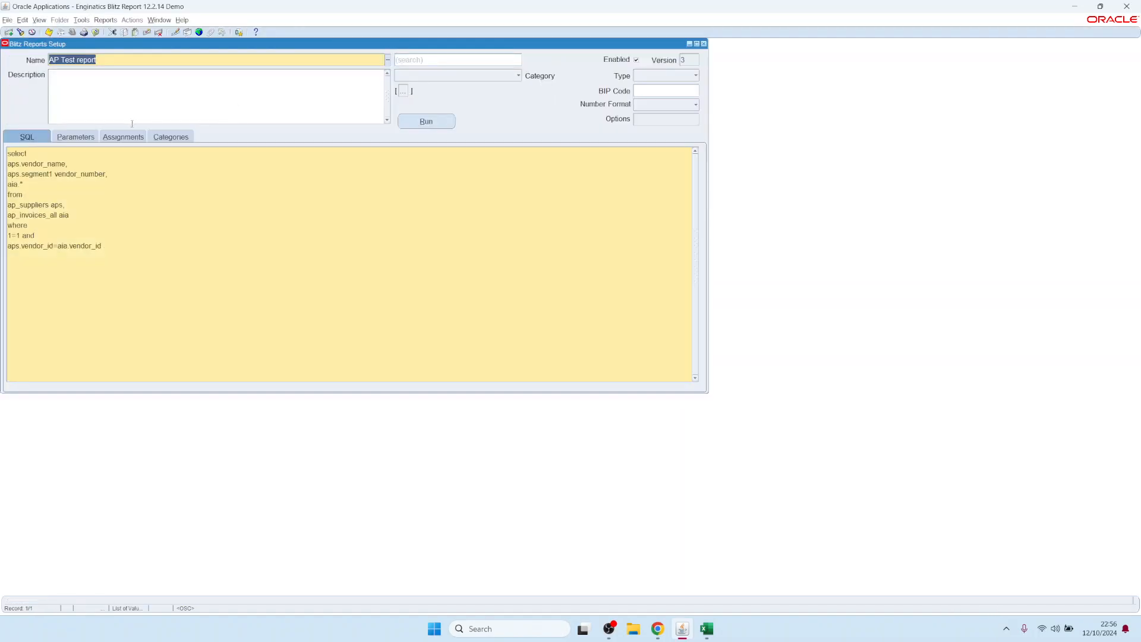
{"action": "left_click", "coordinate": [116, 139]}
{"action": "left_click", "coordinate": [191, 186]}
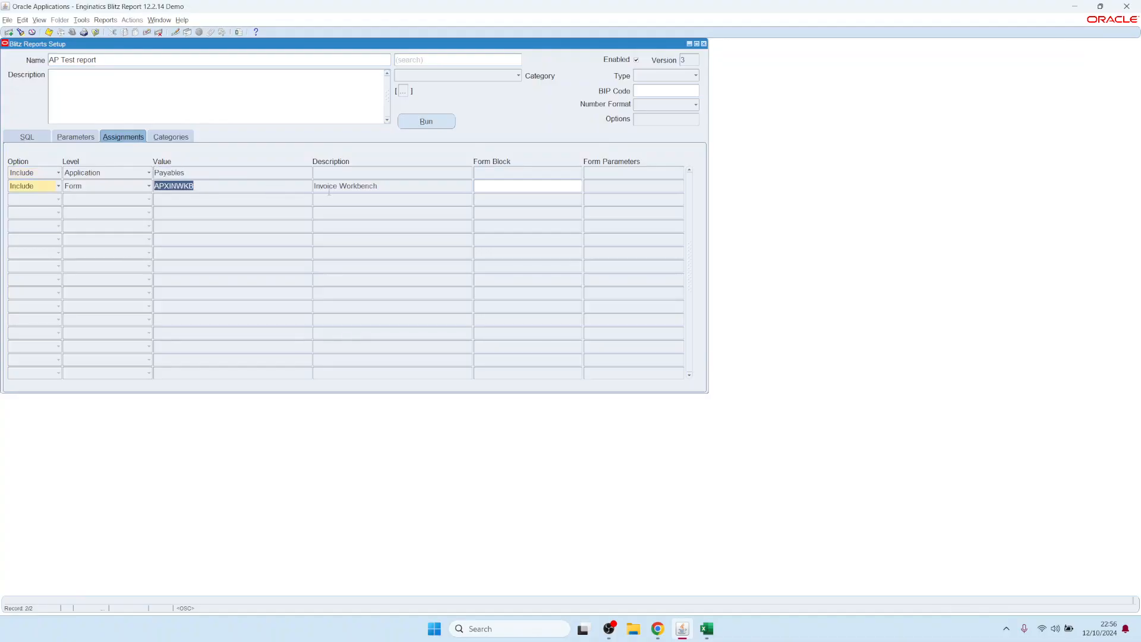
{"action": "left_click", "coordinate": [397, 188]}
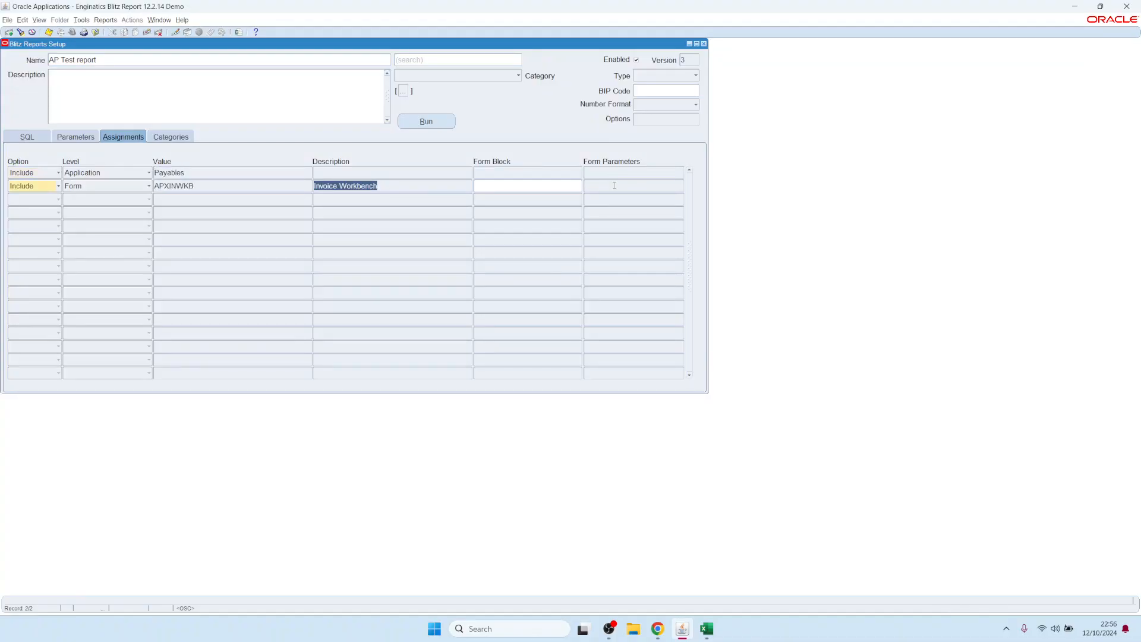
{"action": "left_click", "coordinate": [614, 185]}
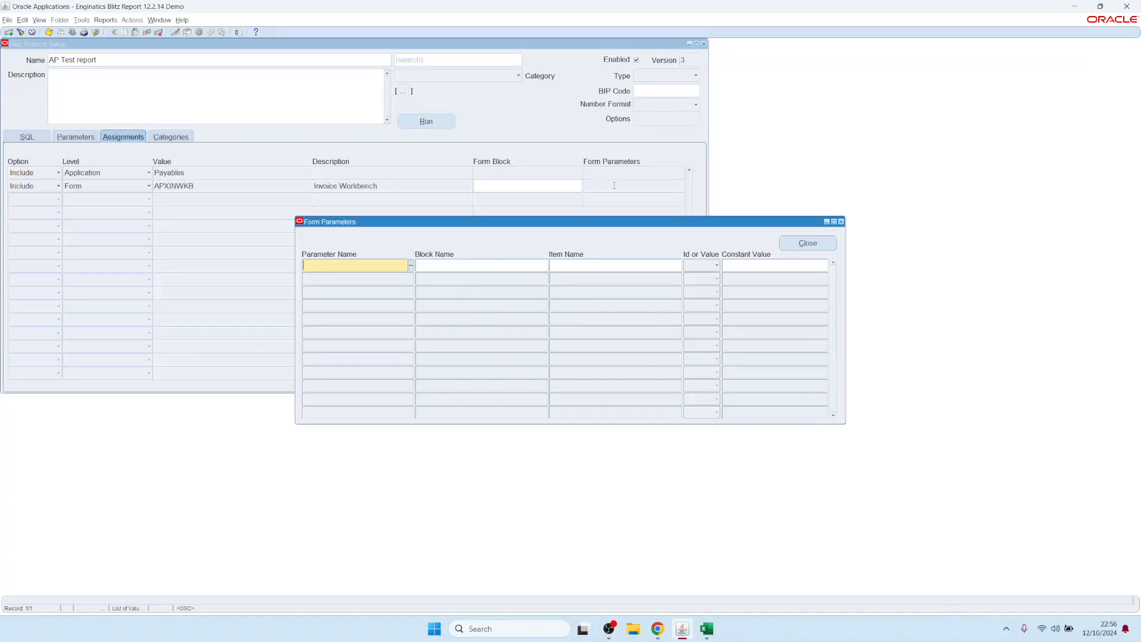
- Map the Supplier form parameter to block INV_SUM_FOLDER and item VENDOR_NAME, then save the assignment
{"action": "left_click", "coordinate": [411, 267]}
{"action": "double_click", "coordinate": [329, 327]}
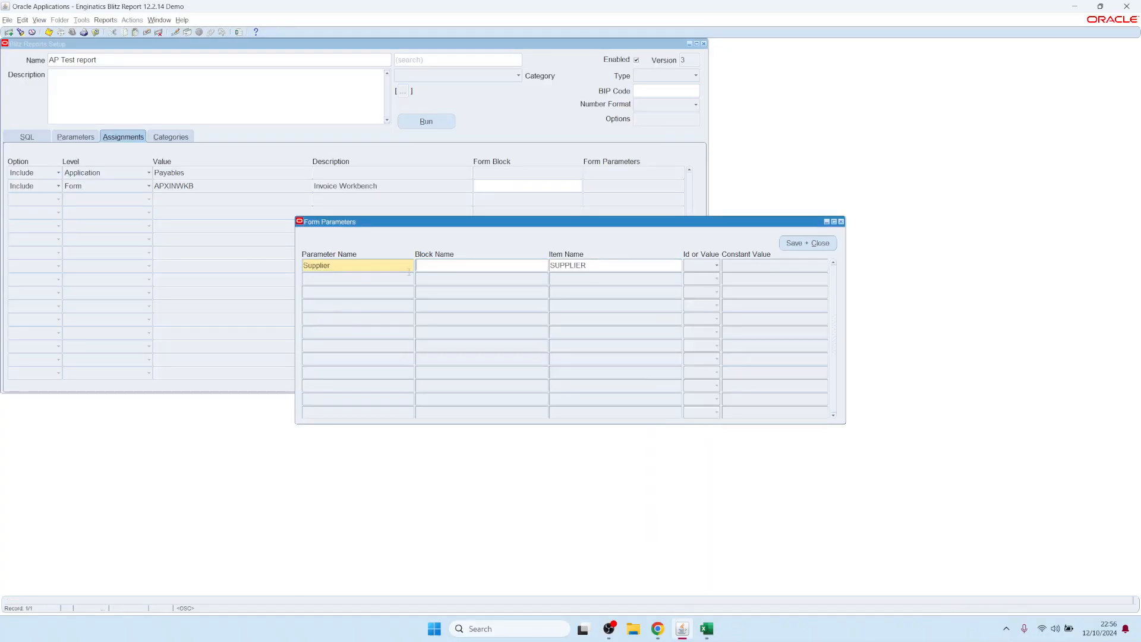
{"action": "left_click", "coordinate": [445, 268]}
{"action": "key", "text": "ctrl+v"}
{"action": "key", "text": "Tab"}
{"action": "type", "text": "VENDOR_NAME"}
{"action": "left_click", "coordinate": [799, 243]}
{"action": "key", "text": "ctrl+s"}
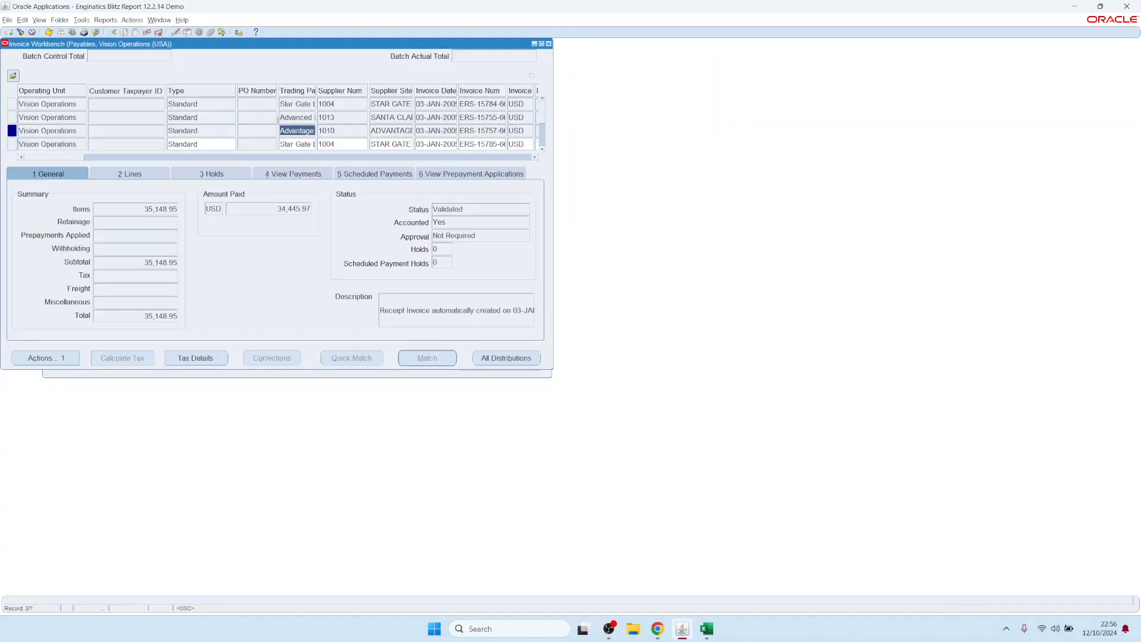
- Relaunch Blitz Report from the selected Advantage Corp invoice and load AP Test report to check the Supplier default
{"action": "left_click", "coordinate": [239, 34]}
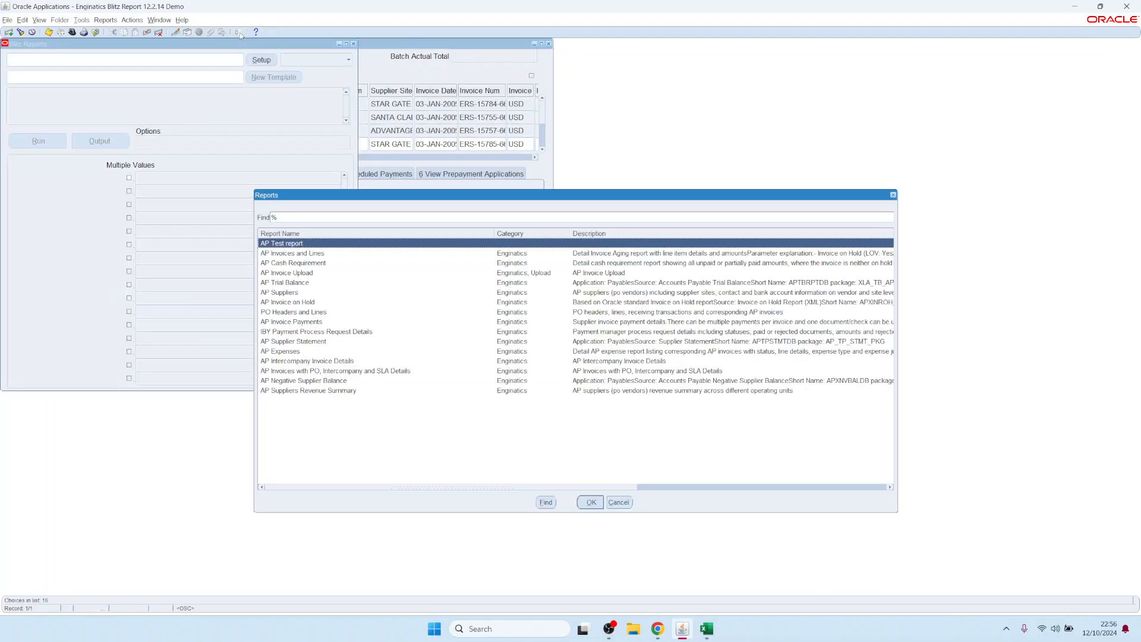
{"action": "key", "text": "Return"}
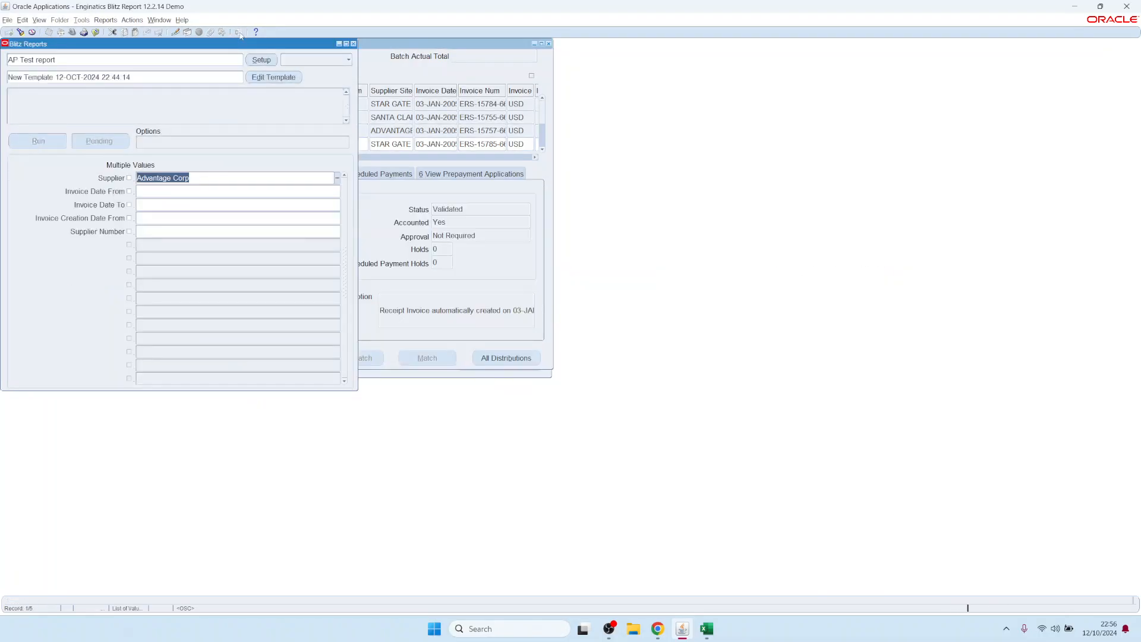
- Run AP Test report for the defaulted supplier Advantage Corp and check the Vendor Name filter values in the Excel output
{"action": "left_click", "coordinate": [35, 141]}
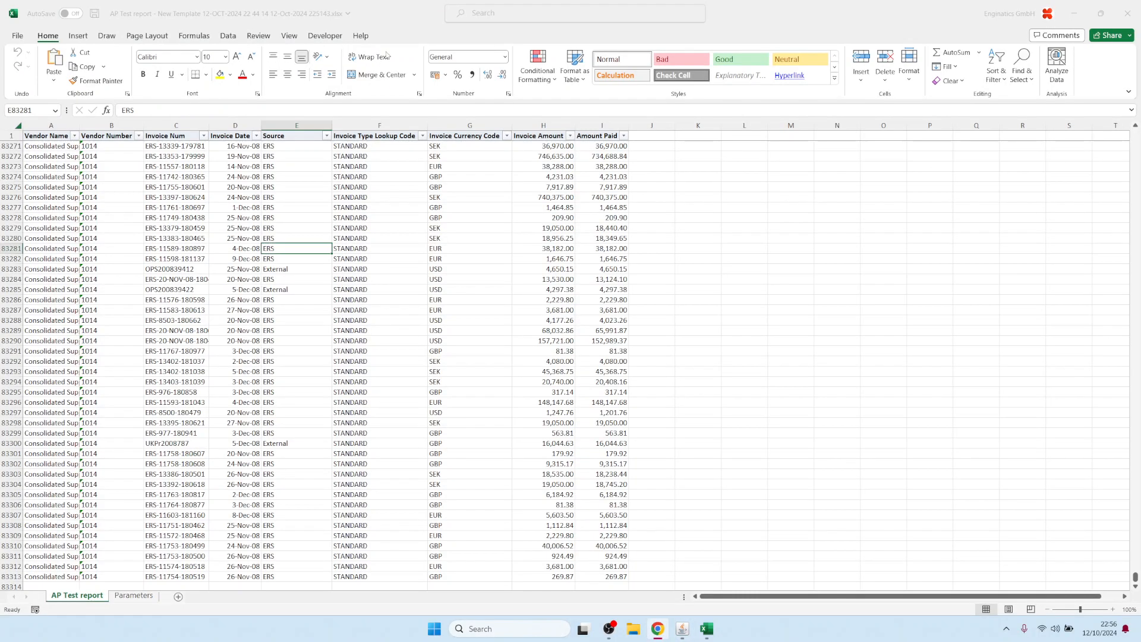
{"action": "left_click", "coordinate": [344, 240]}
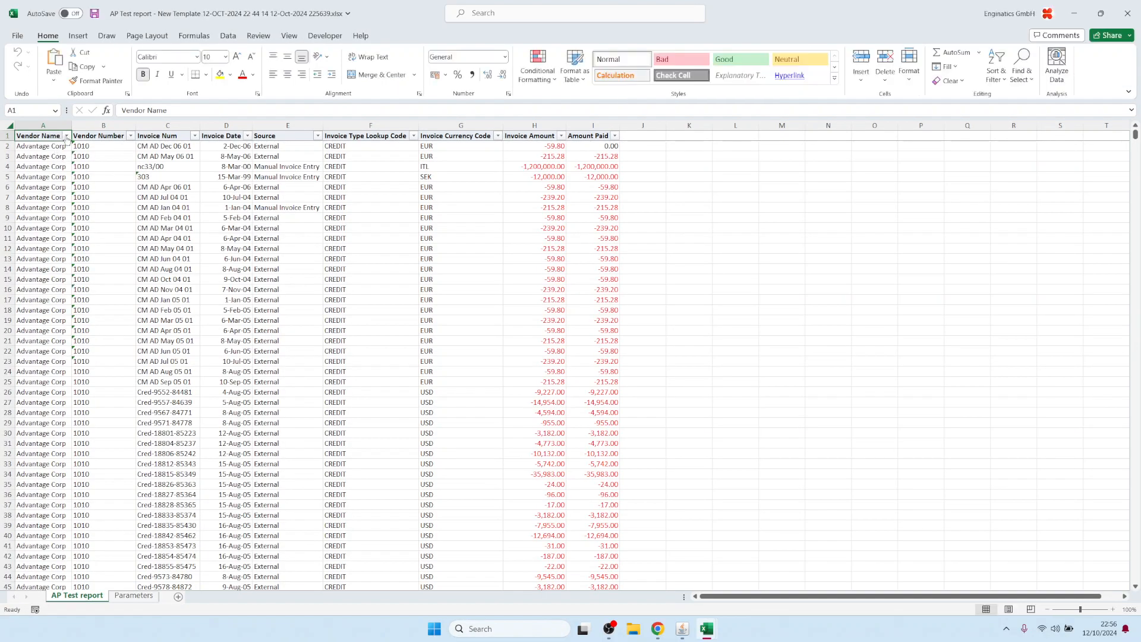
{"action": "left_click", "coordinate": [66, 136]}
{"action": "left_click", "coordinate": [278, 320]}
{"action": "left_click", "coordinate": [278, 320]}
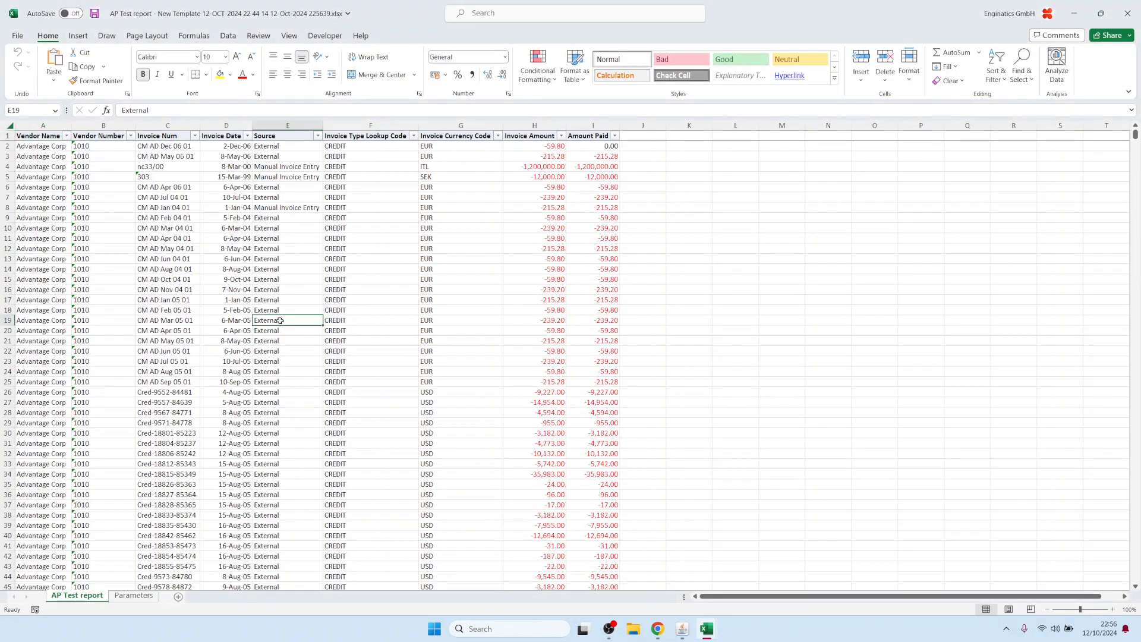
- Switch back to Oracle Applications and close the Blitz Reports and Invoice Workbench windows to return to the Navigator
{"action": "mouse_move", "coordinate": [673, 630]}
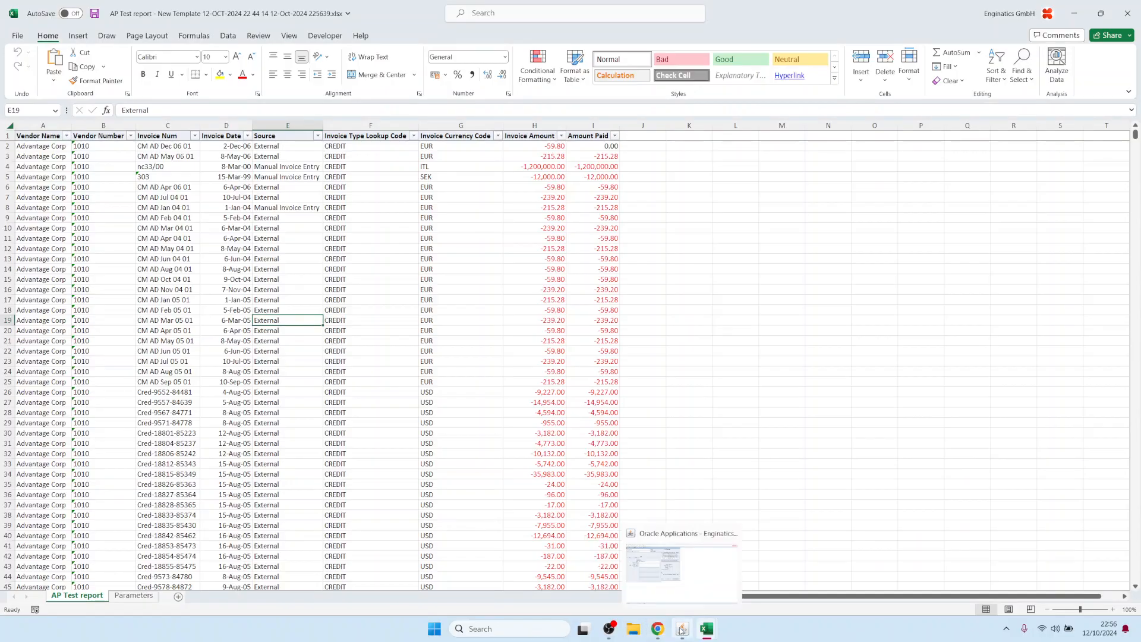
{"action": "left_click", "coordinate": [674, 630]}
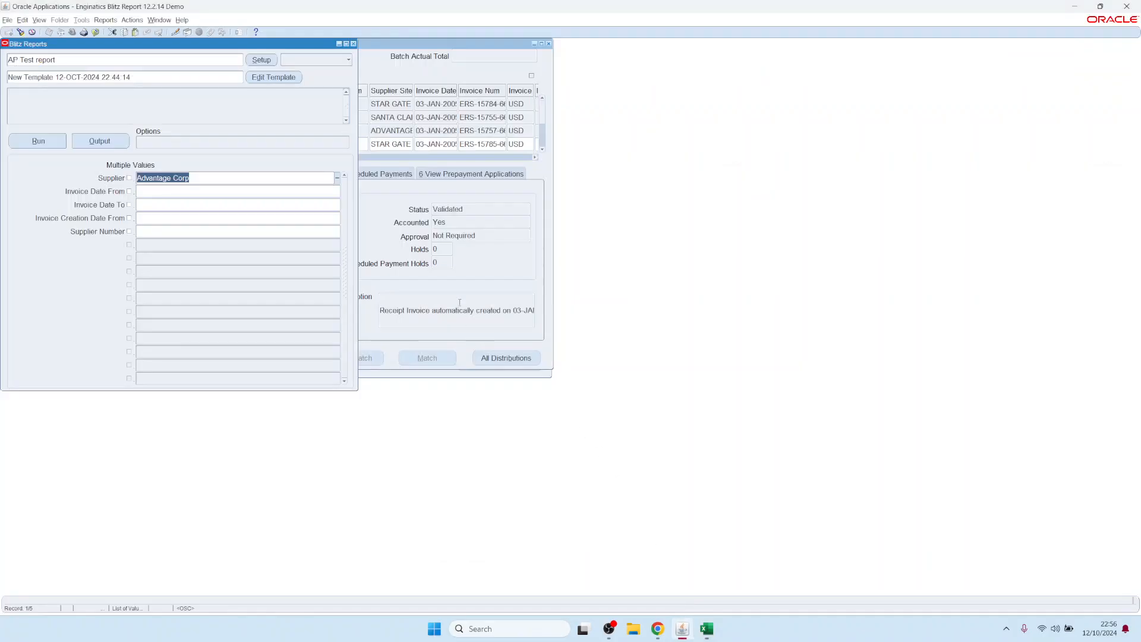
{"action": "left_click", "coordinate": [360, 44]}
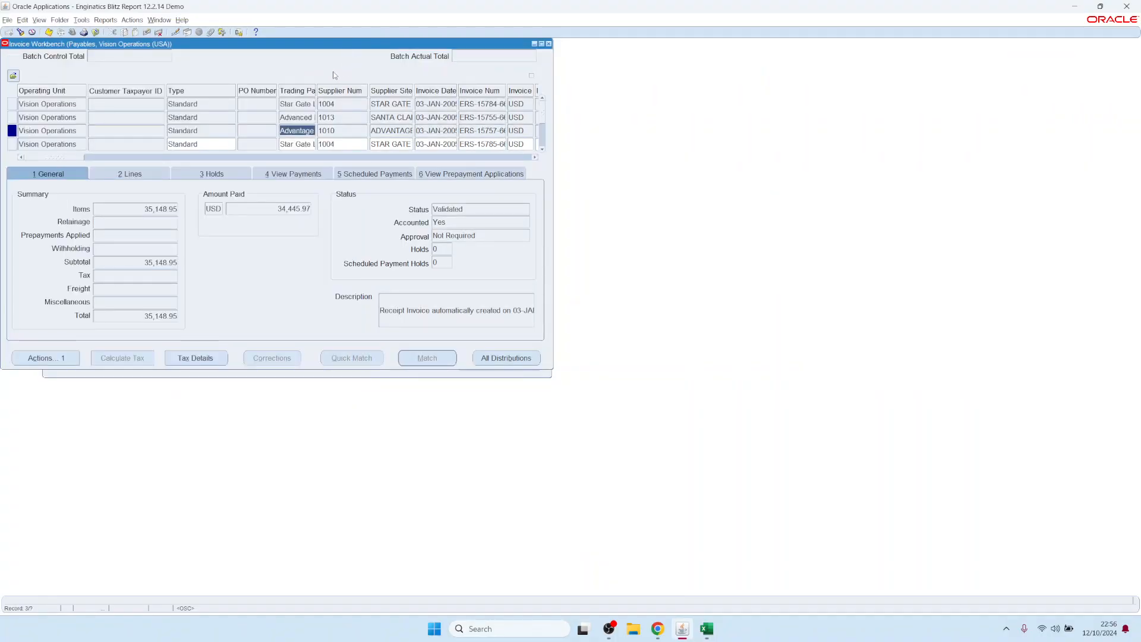
{"action": "key", "text": "F4"}
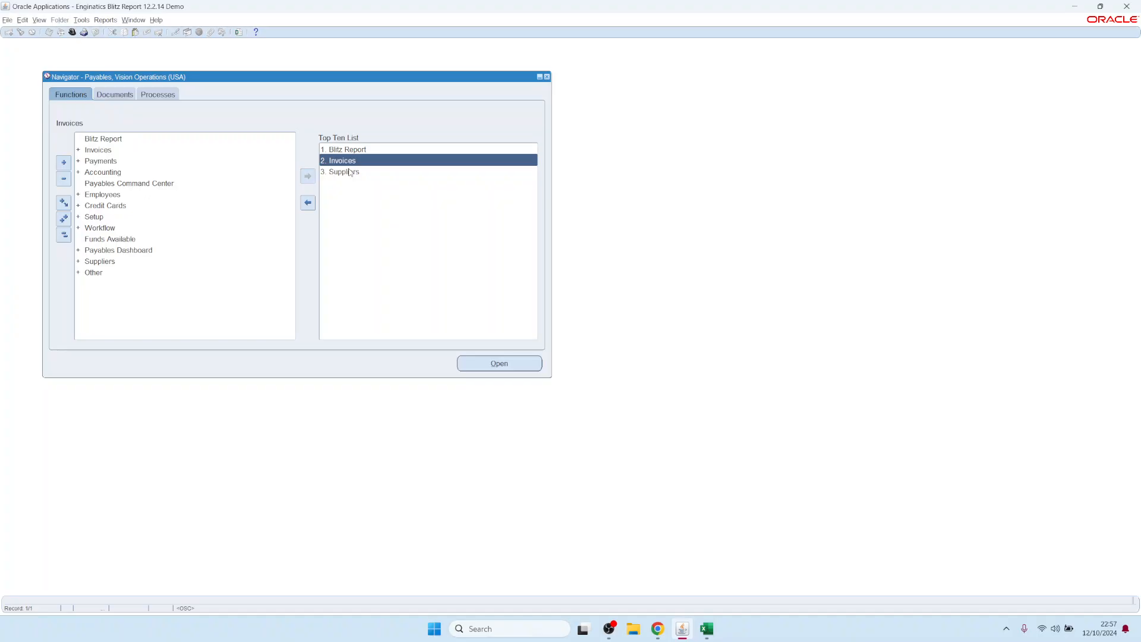
- Open the AP Test report setup from the Navigator, review the Supplier parameter's anchor, and close the setup
{"action": "double_click", "coordinate": [350, 149]}
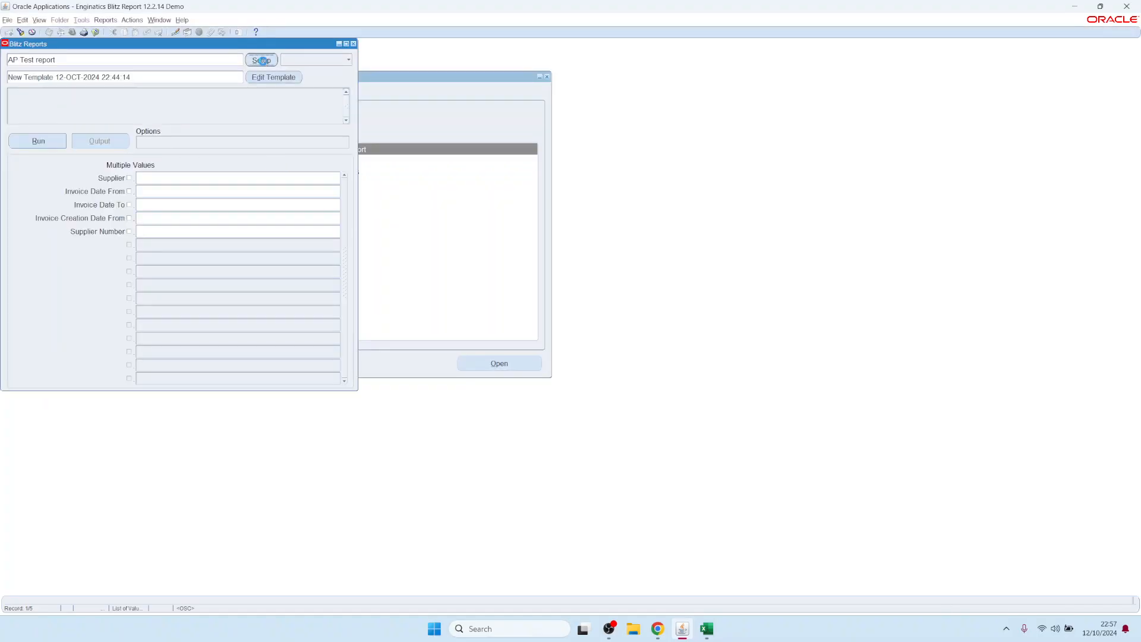
{"action": "left_click", "coordinate": [83, 136]}
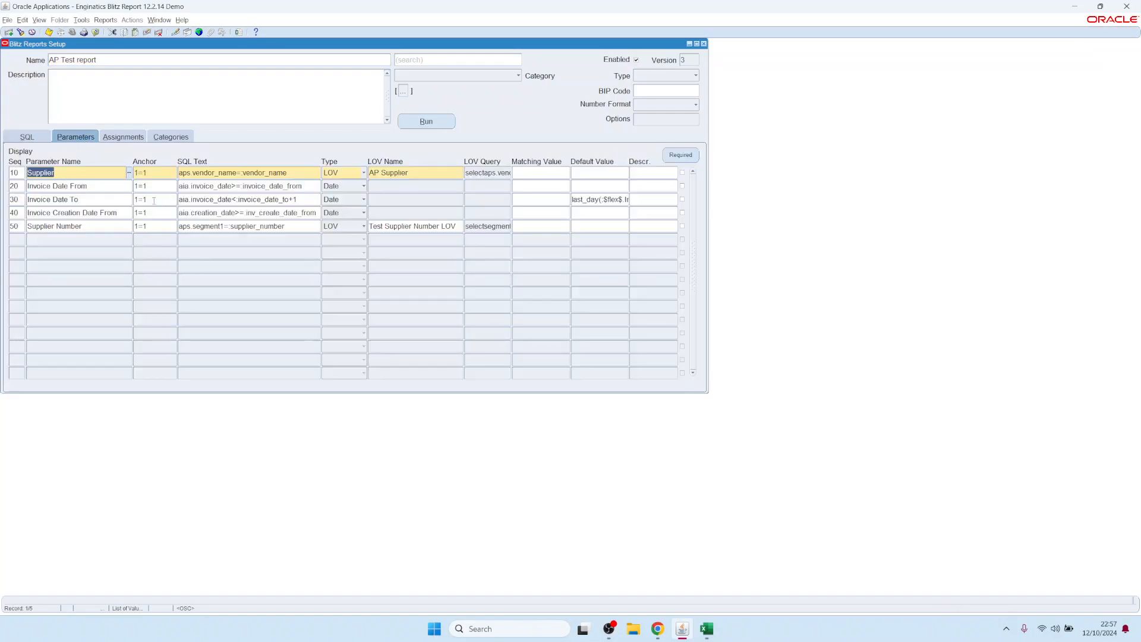
{"action": "left_click", "coordinate": [162, 173]}
{"action": "left_click", "coordinate": [176, 174]}
{"action": "left_click", "coordinate": [257, 385]}
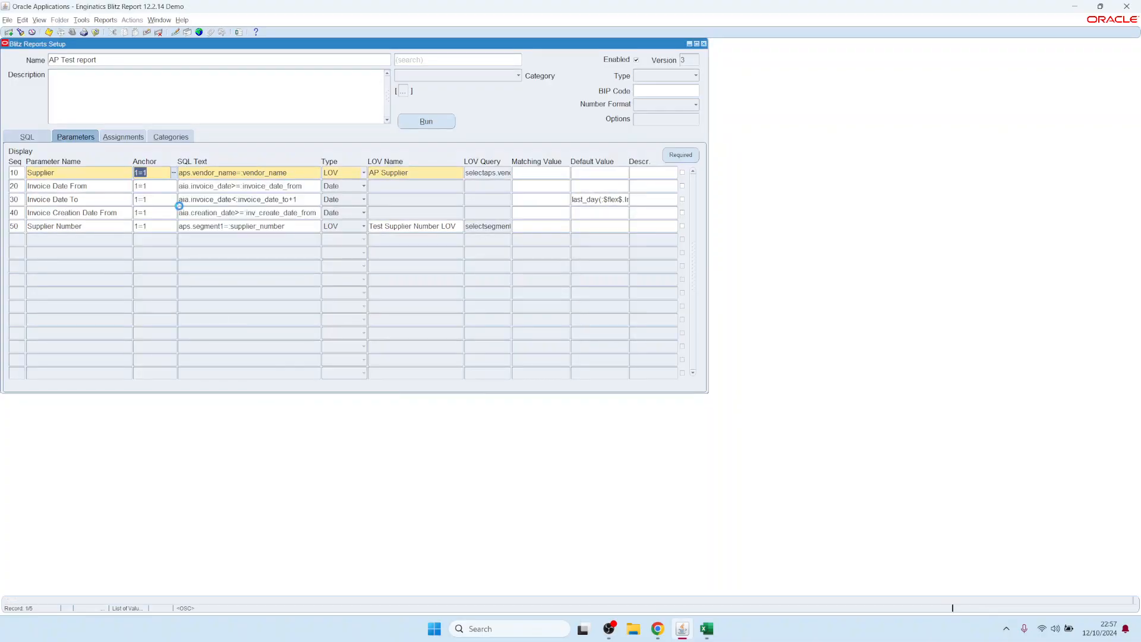
{"action": "key", "text": "F4"}
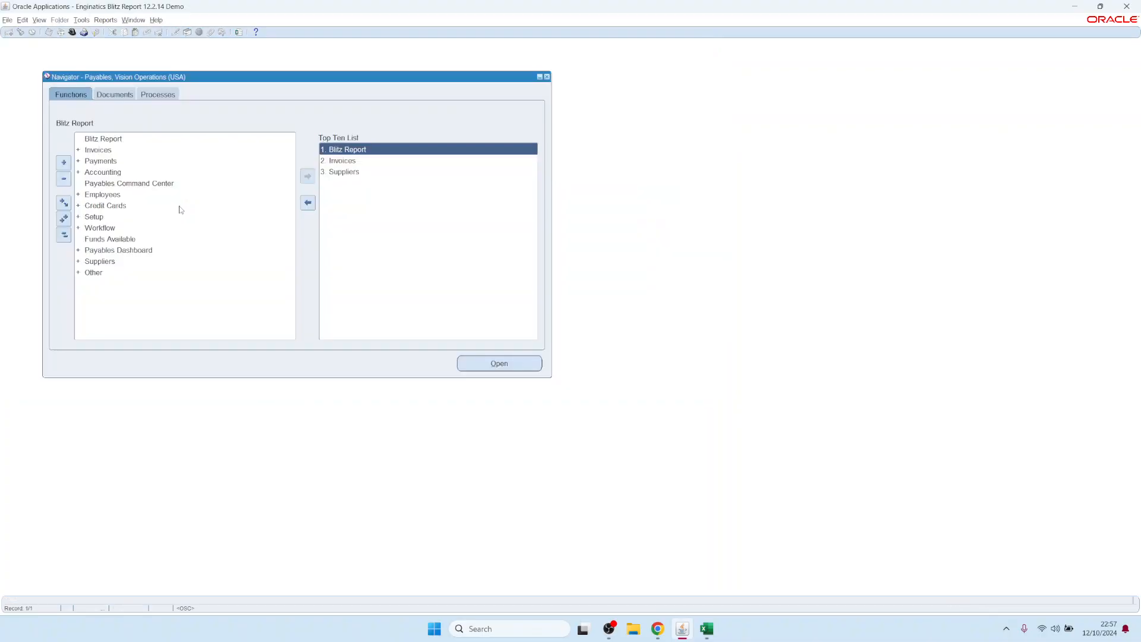